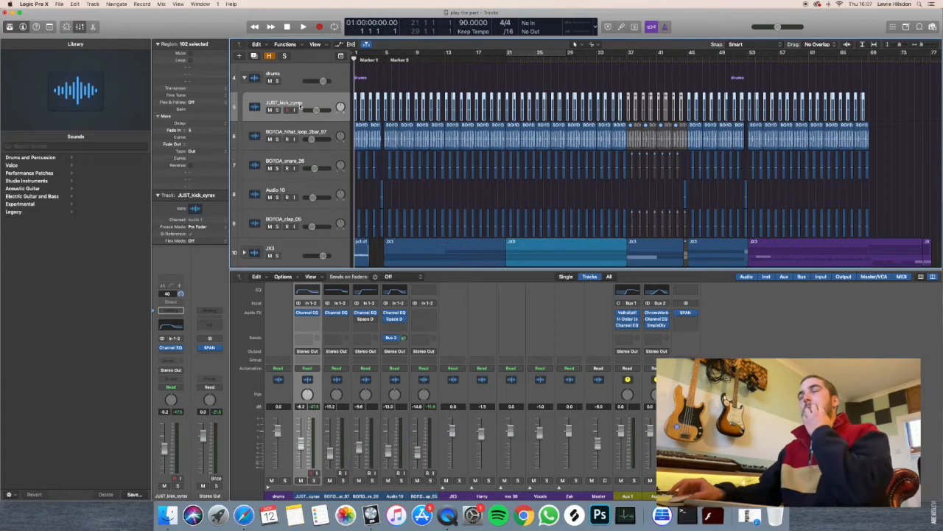
Solo the drums track stack and play the opening bars of the song.
click(277, 81)
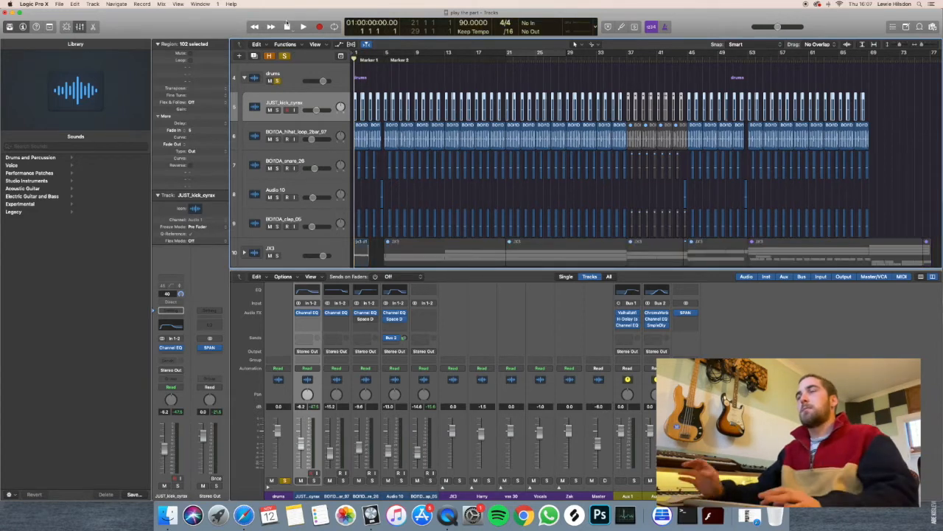
key(space)
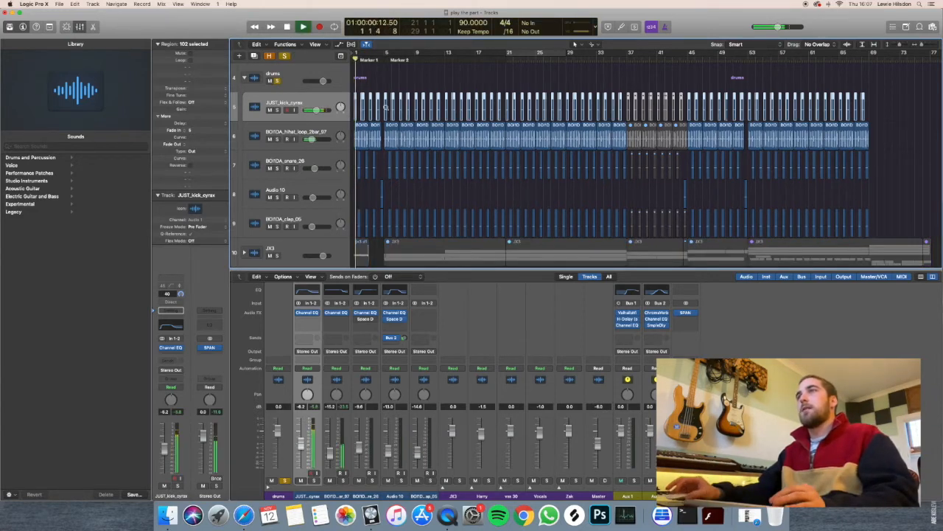
scroll(388, 107, up, 3)
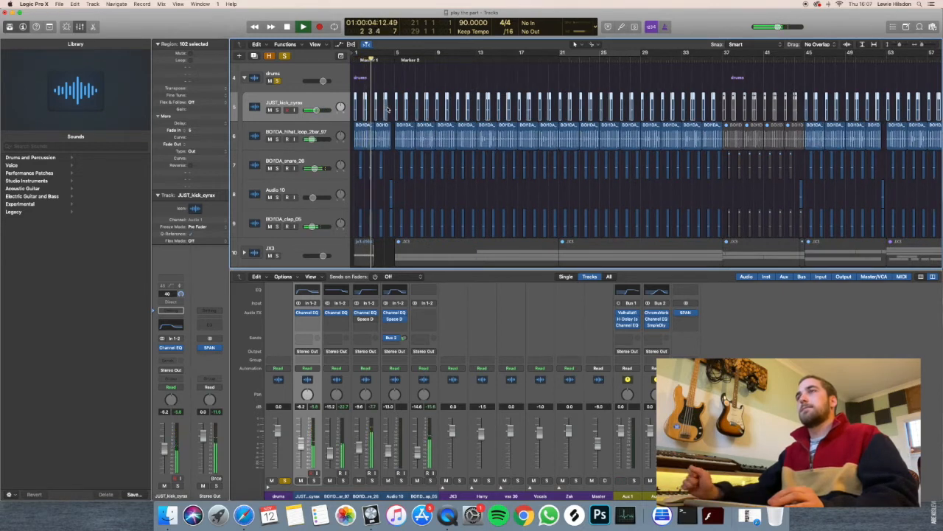
key(space)
Deselect the kick regions, play the soloed drums on through bar 4, and return the playhead to the start.
click(384, 191)
scroll(384, 190, up, 5)
scroll(384, 192, left, 2)
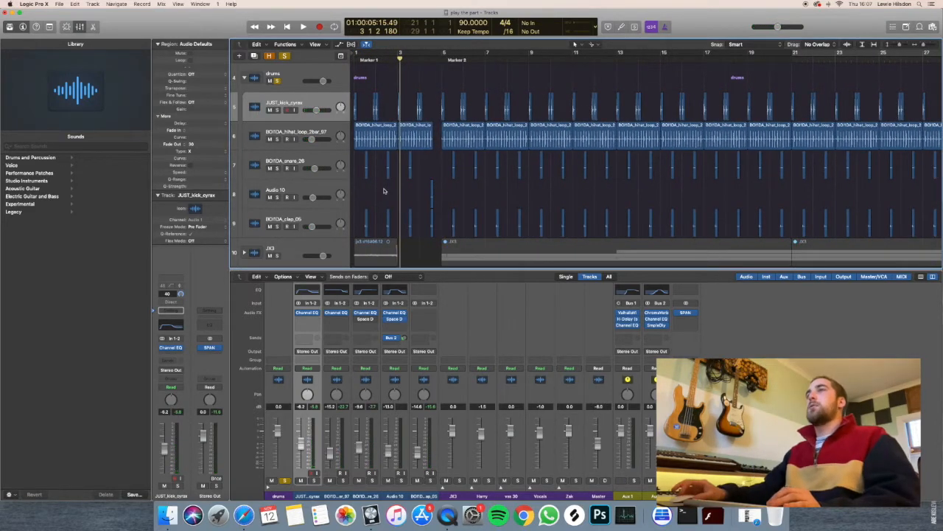
scroll(384, 191, down, 1)
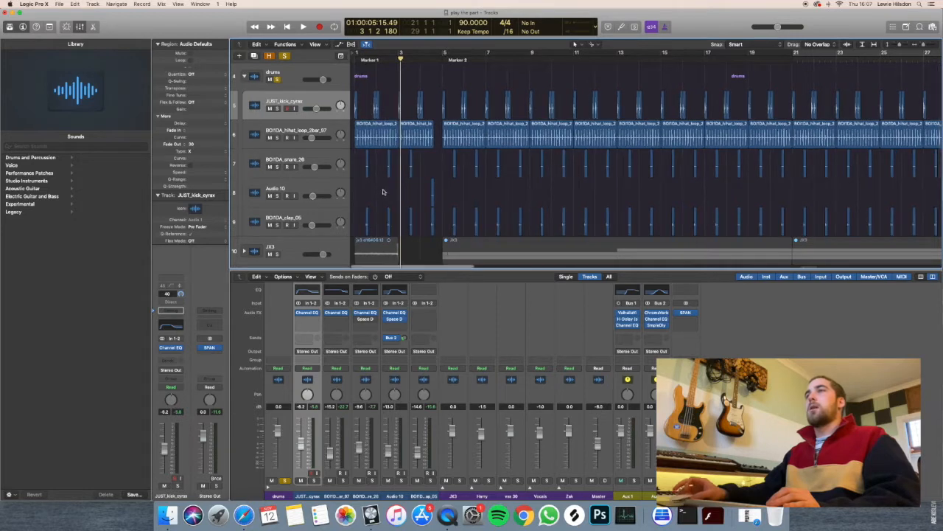
key(space)
key(space)
click(287, 27)
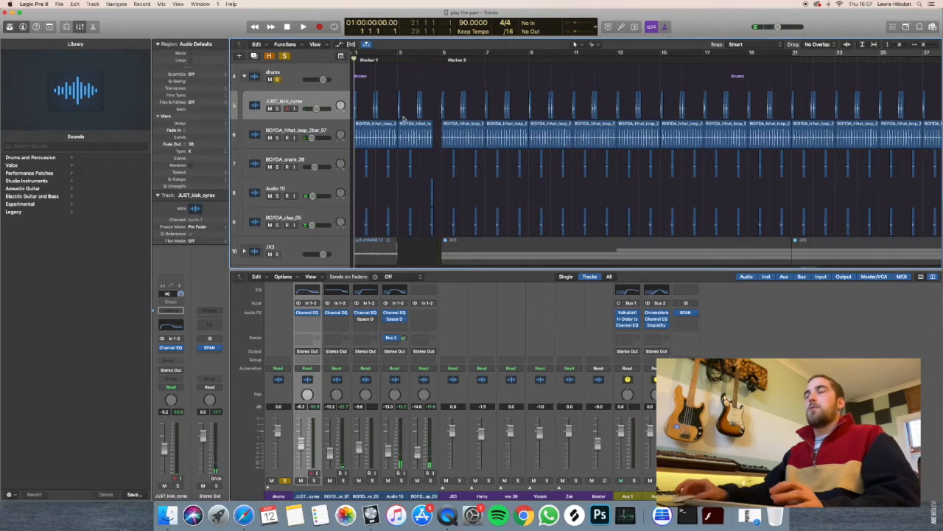
Select the kick track and view its Channel EQ.
scroll(442, 125, up, 5)
scroll(442, 124, up, 1)
click(313, 116)
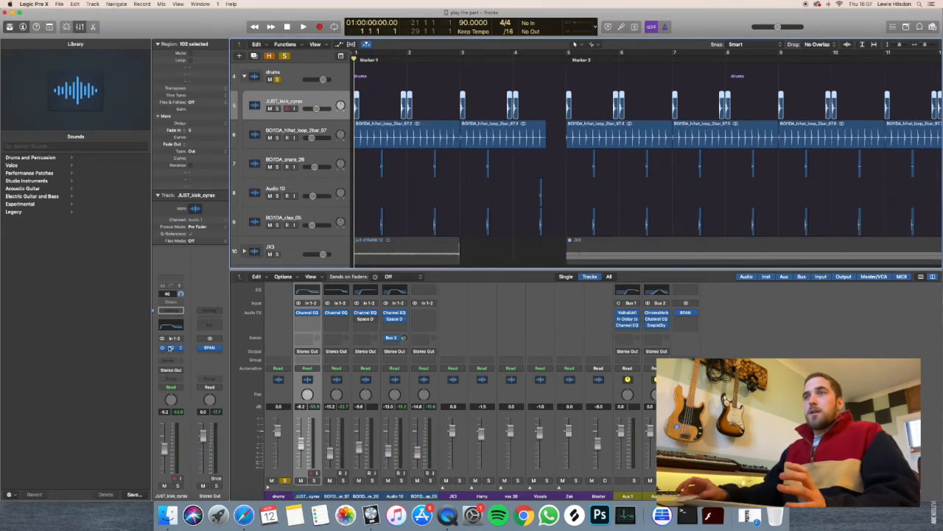
click(170, 347)
click(325, 158)
Solo the kick track in place of the drums stack and play it while viewing its Channel EQ.
click(278, 80)
click(277, 110)
key(space)
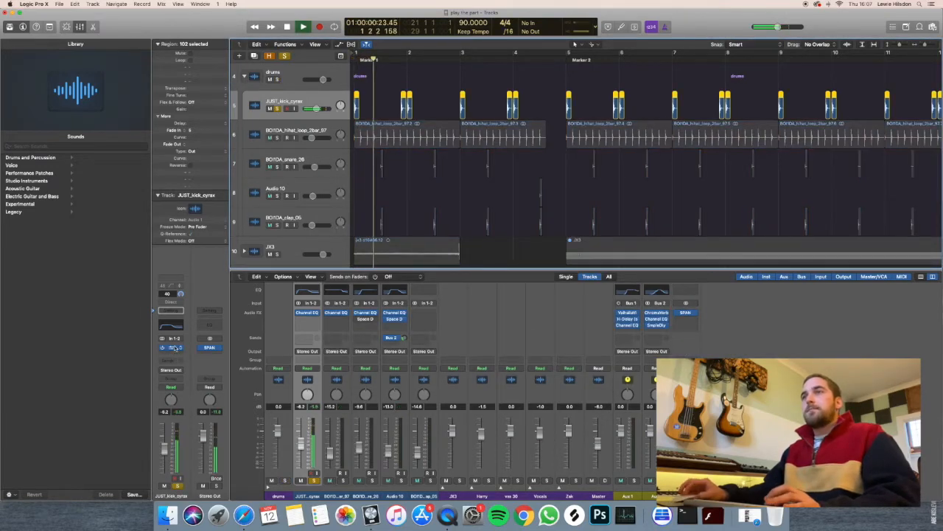
click(172, 348)
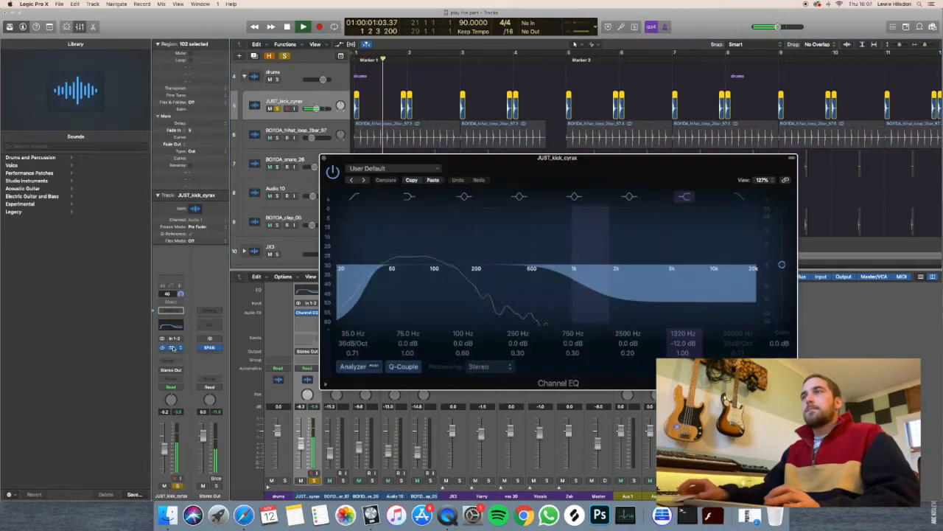
click(325, 158)
Solo the hi-hat loop track alongside the kick, view its Channel EQ, and play both from the start.
click(328, 134)
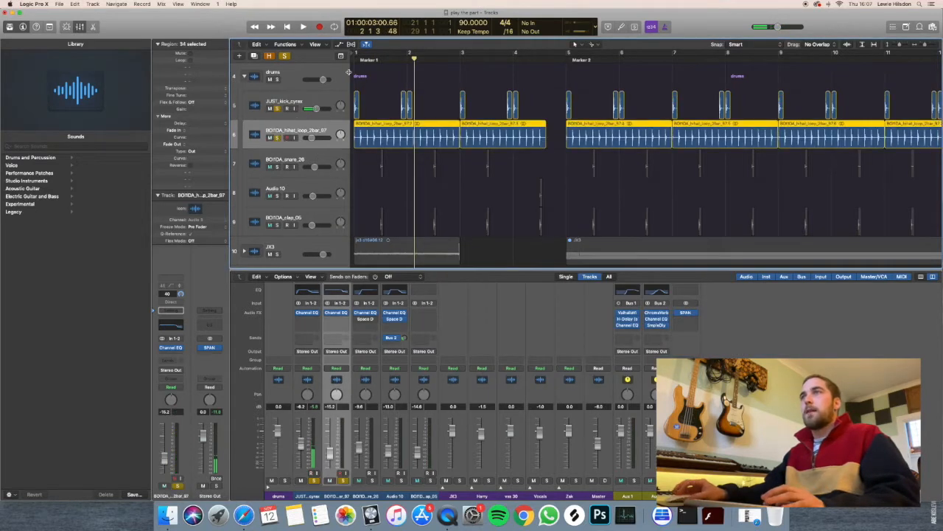
key(space)
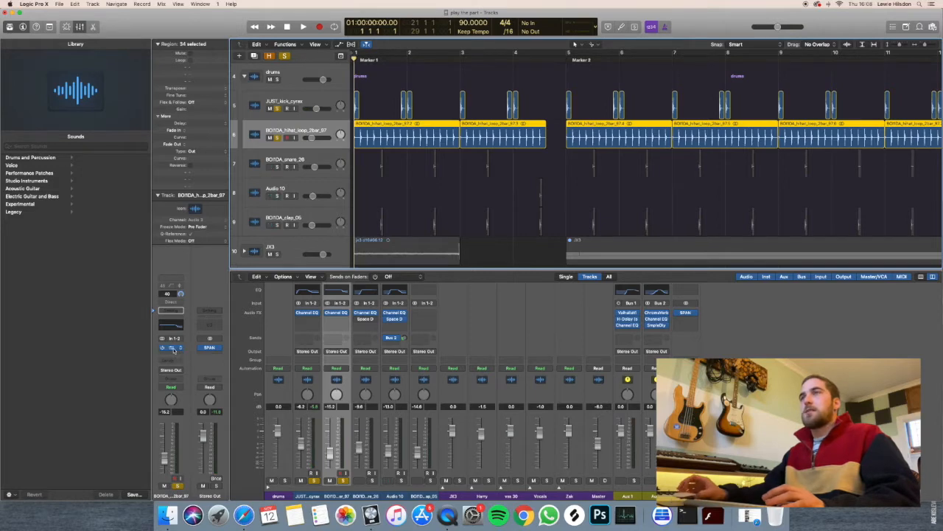
click(171, 347)
click(13, 21)
key(space)
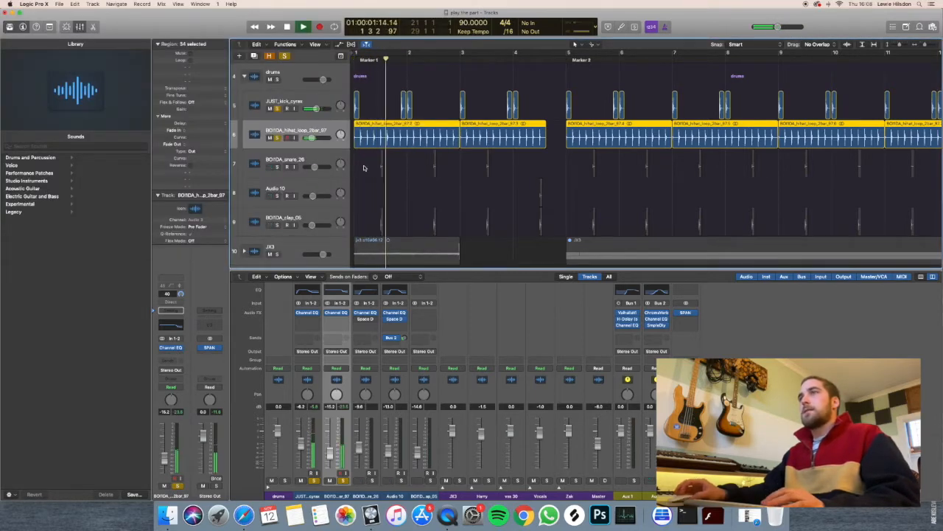
Add the snare track to the solo and view its Channel EQ.
click(282, 166)
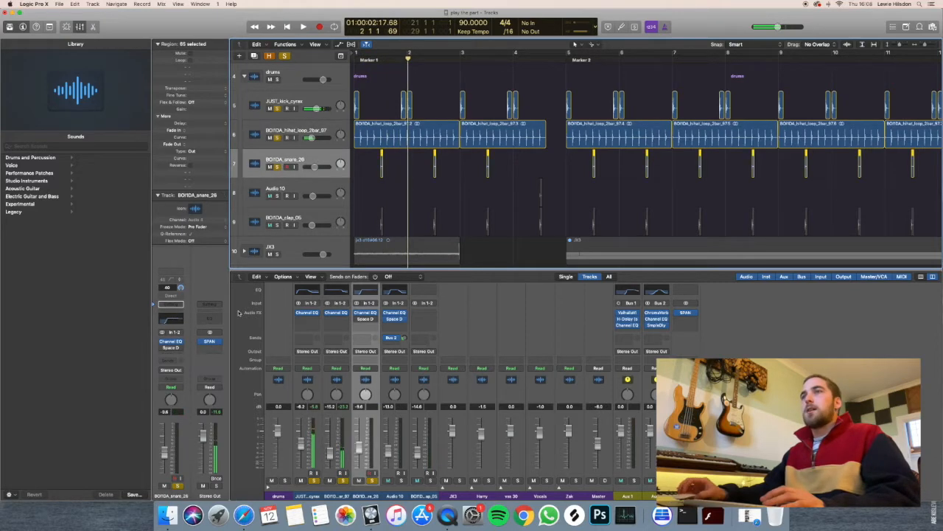
click(170, 341)
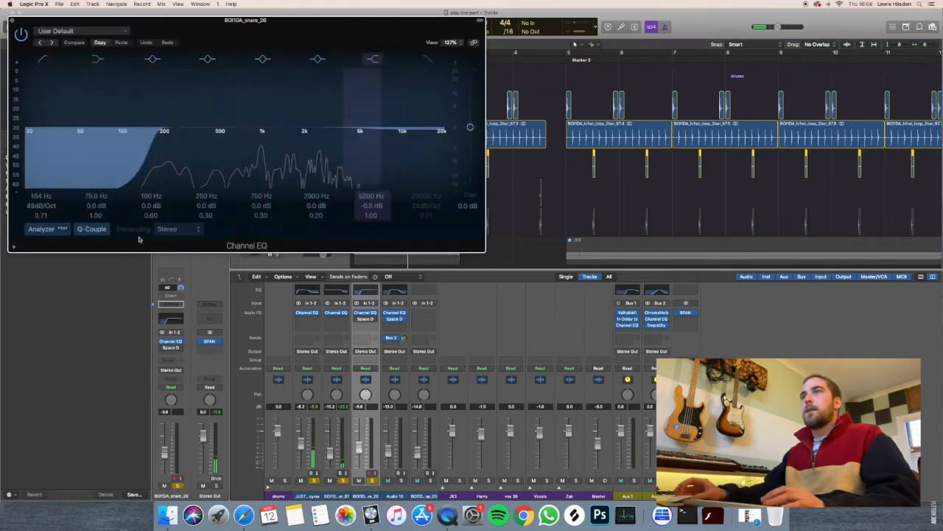
click(11, 22)
Leave Audio 10 and the clap track out of the solo and play the kick, hi-hat and snare together.
click(293, 185)
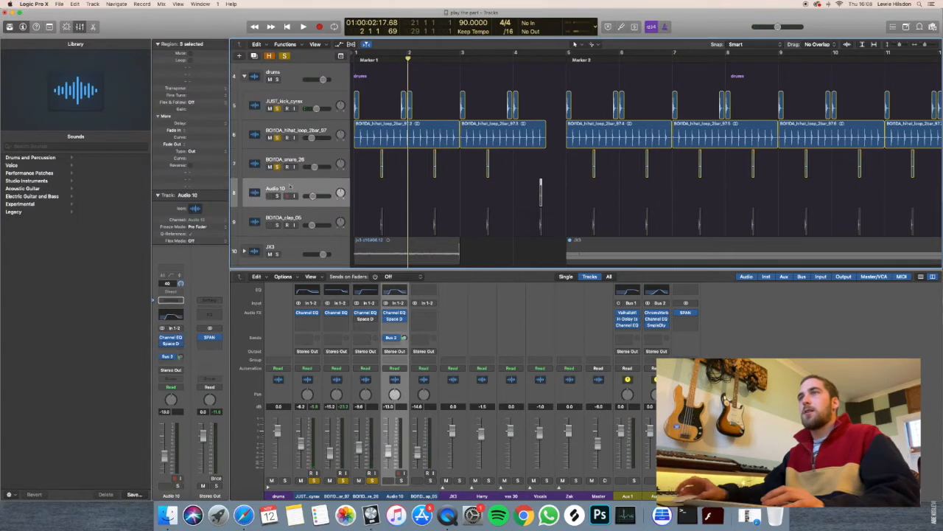
click(277, 195)
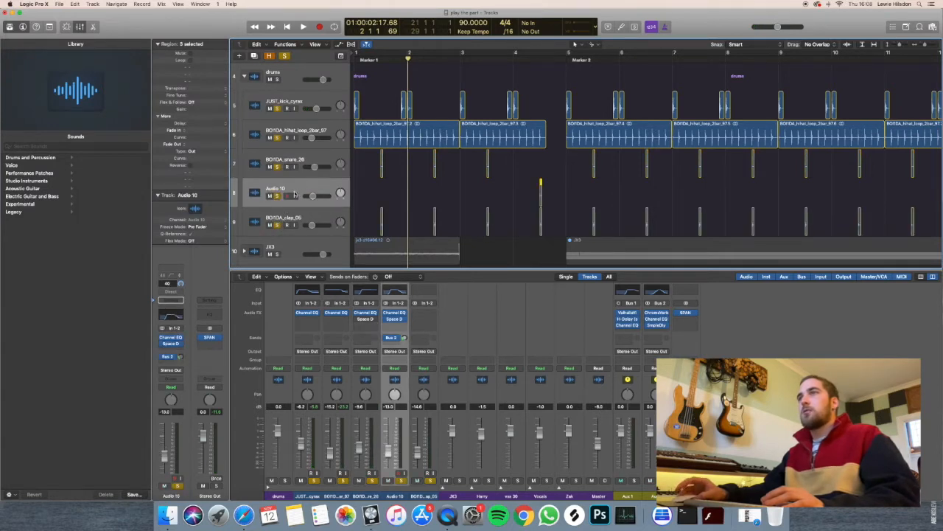
click(277, 196)
click(278, 224)
key(space)
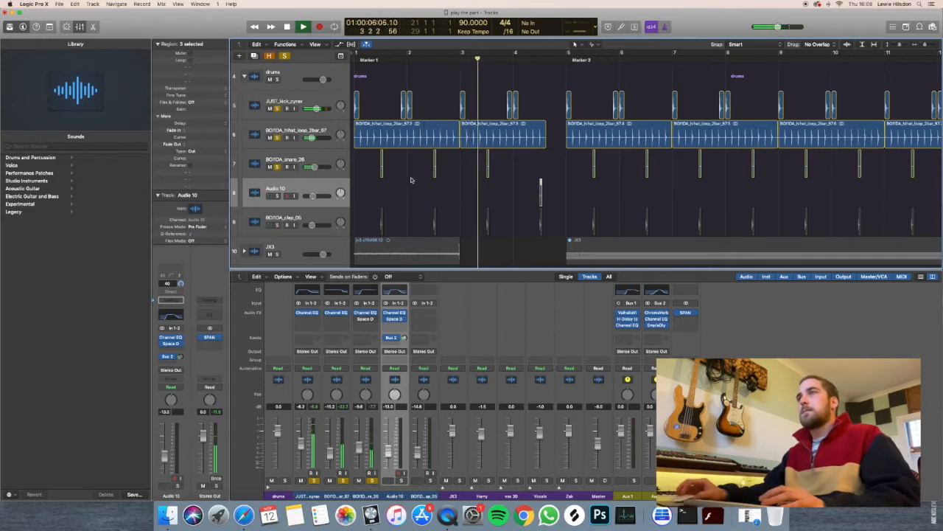
key(space)
Play the kick, hi-hat and snare from the start with the clap track added to the solo.
key(Return)
key(space)
click(297, 214)
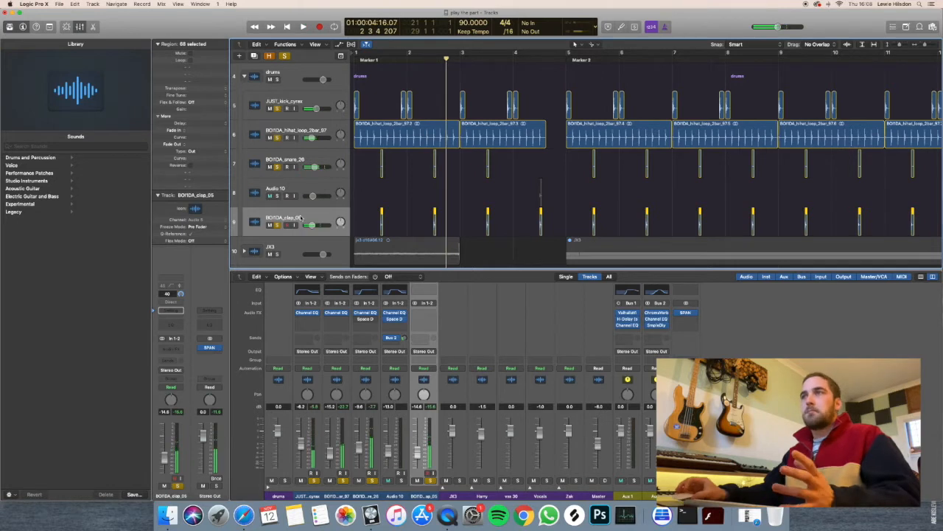
Solo the Audio 10 track and inspect its Bus 2 send and Space Designer reverb.
click(289, 191)
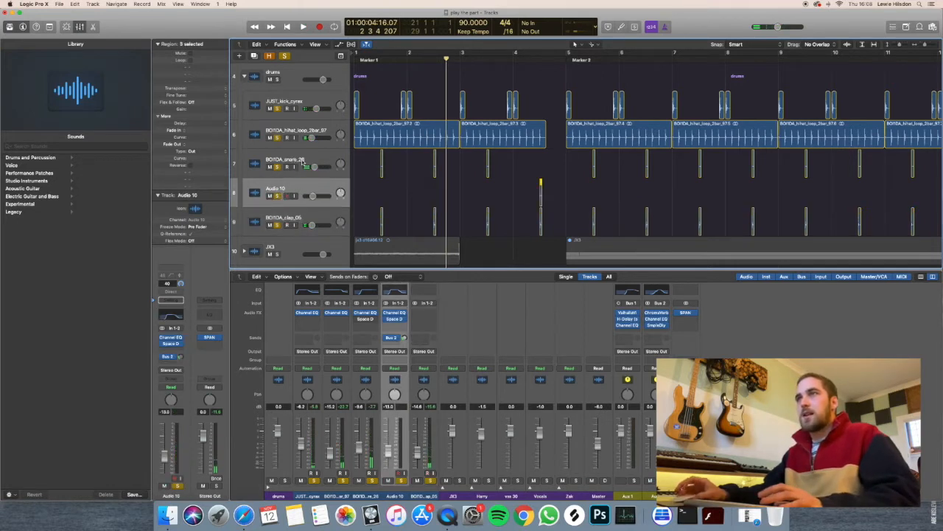
click(171, 357)
click(182, 343)
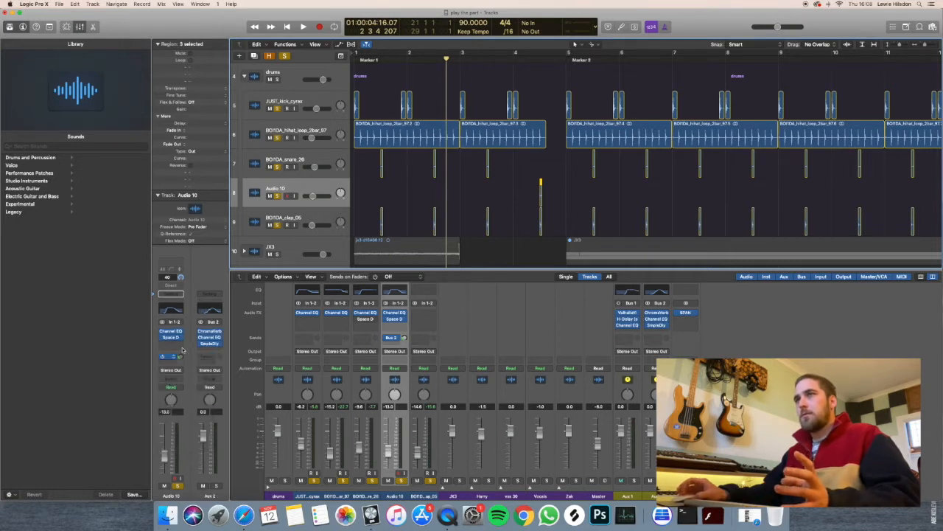
click(170, 338)
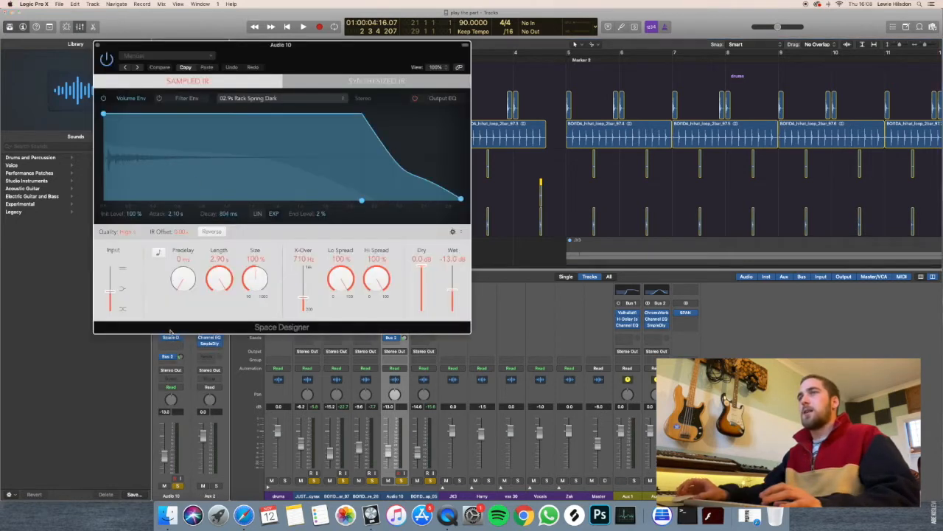
click(102, 46)
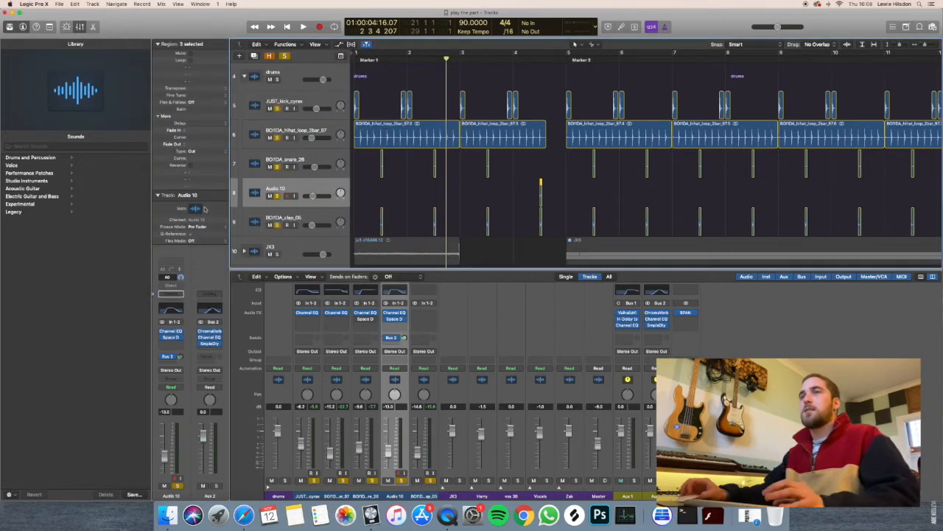
click(171, 337)
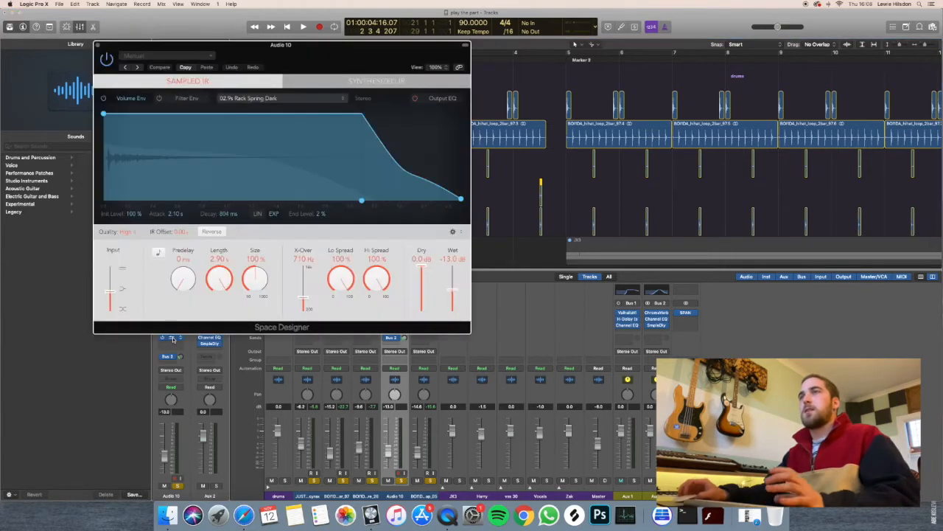
click(99, 46)
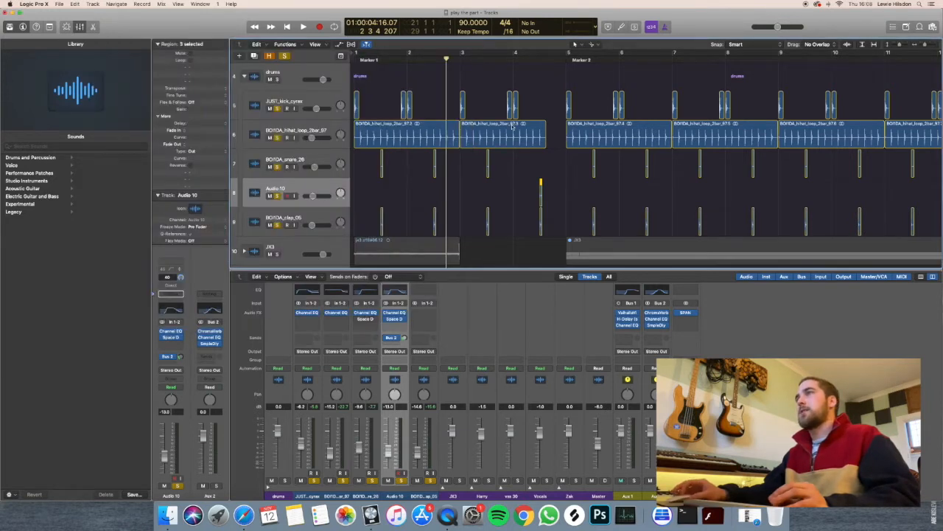
Play the second half of bar 4 to hear the Audio 10 hit with the other drums.
click(525, 56)
key(space)
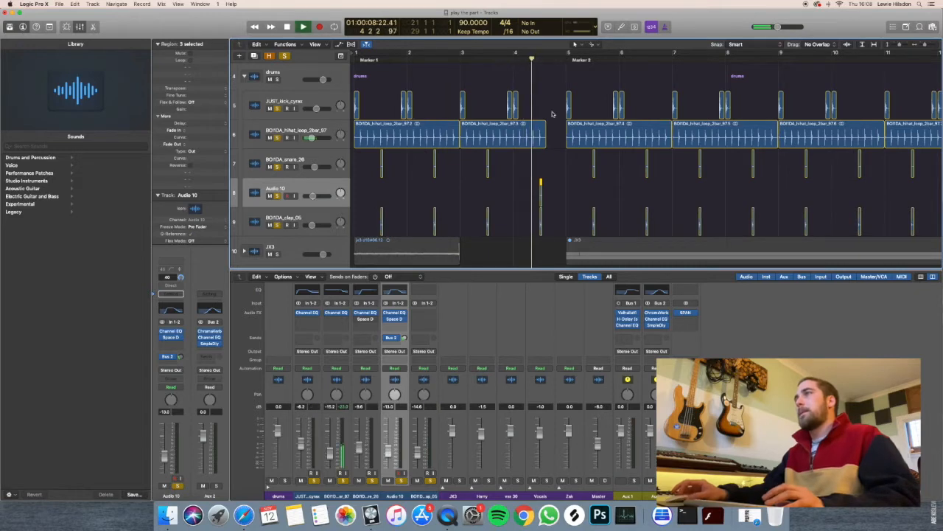
key(space)
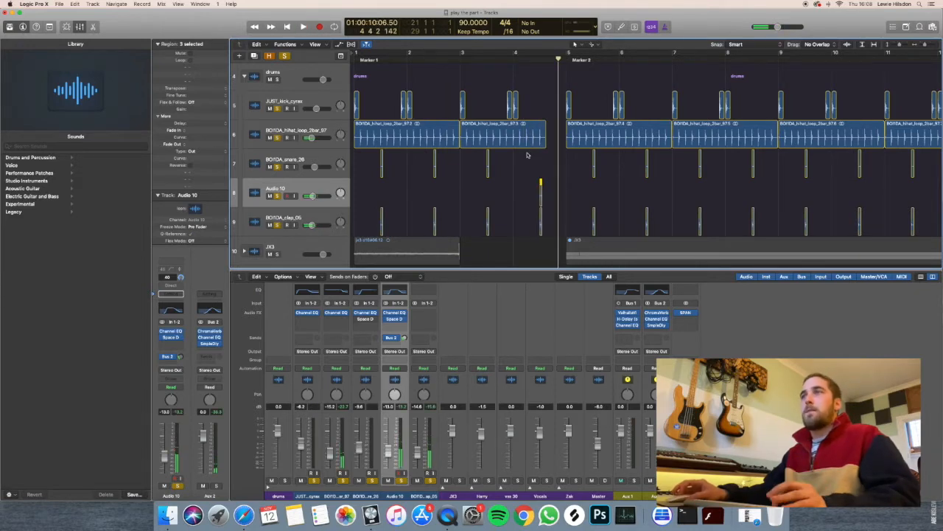
Select the clap track and play all soloed drum tracks from the end of bar 4 into Marker 2.
ctrl+alt+click(511, 159)
click(296, 199)
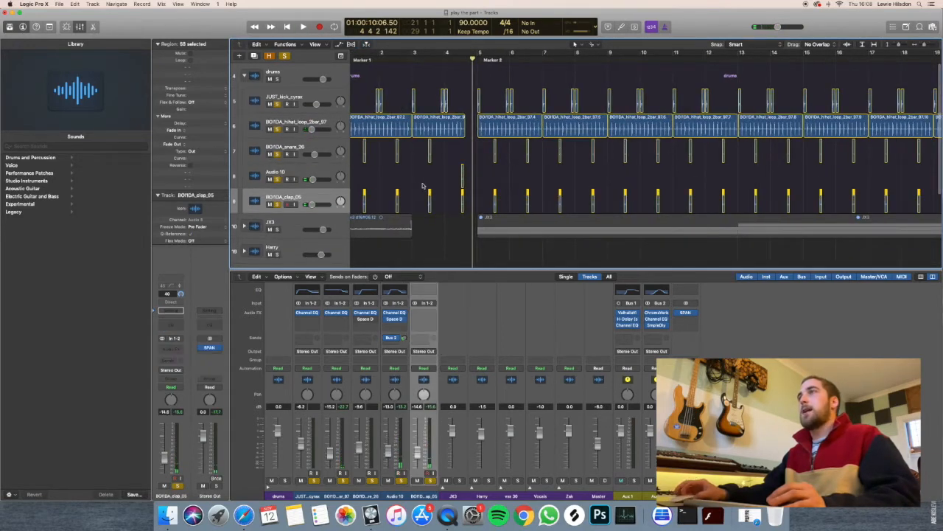
scroll(439, 158, down, 5)
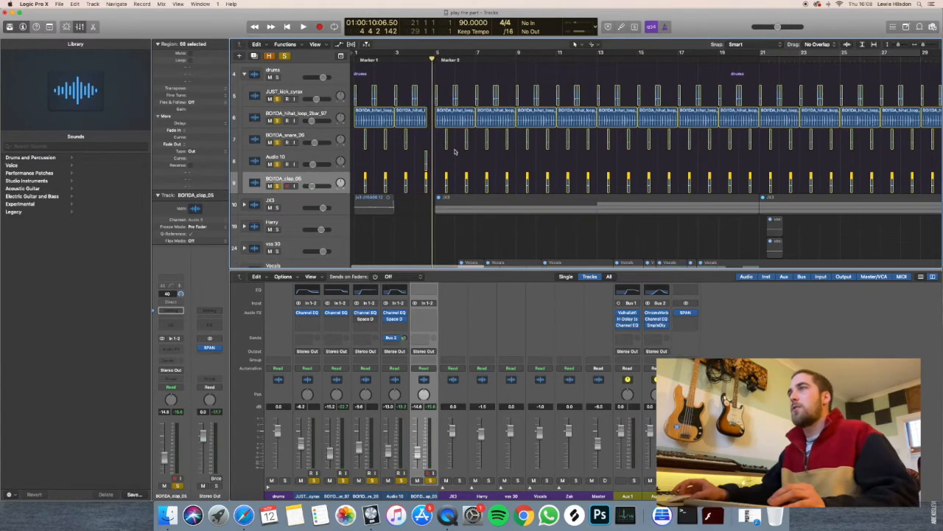
click(457, 159)
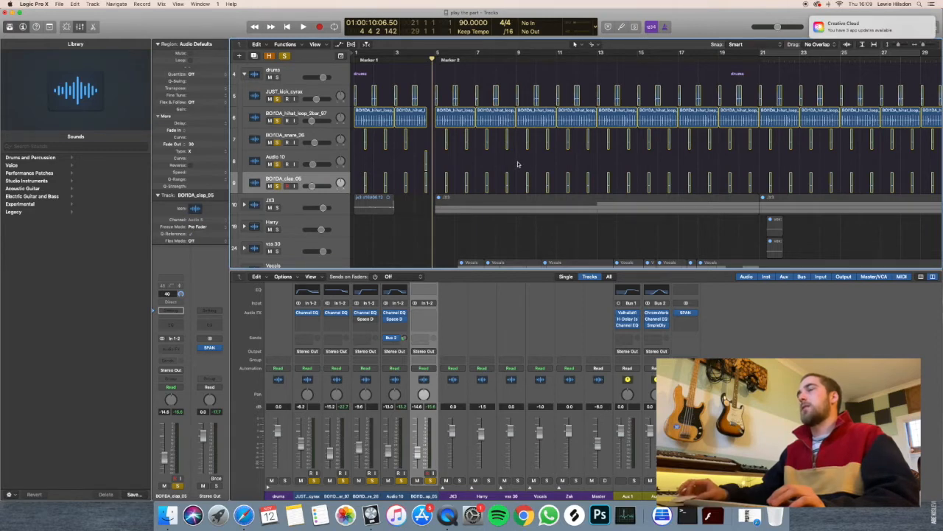
key(space)
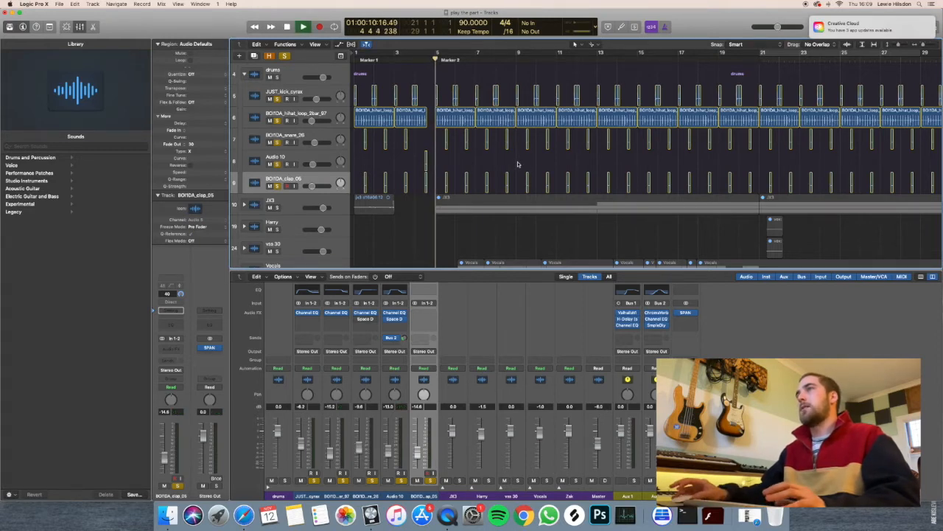
scroll(538, 152, right, 3)
scroll(538, 152, left, 1)
scroll(537, 152, up, 5)
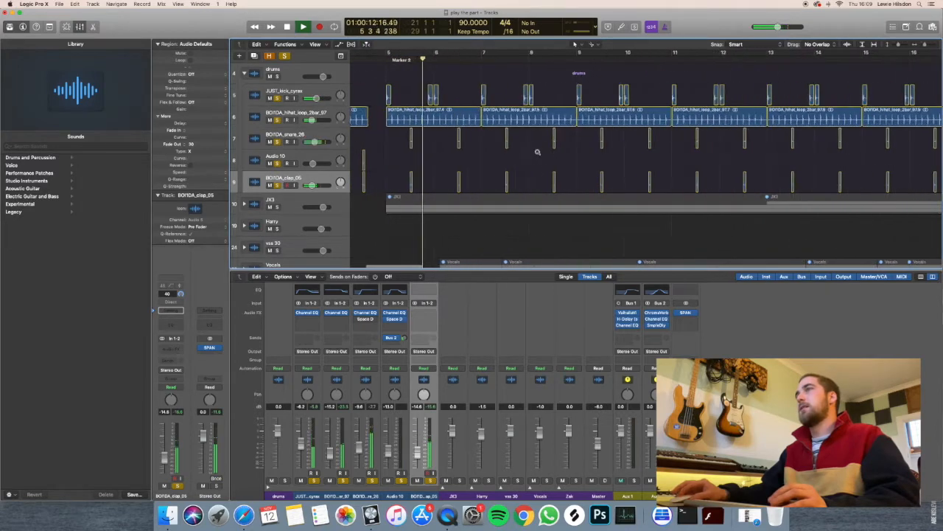
scroll(537, 151, down, 10)
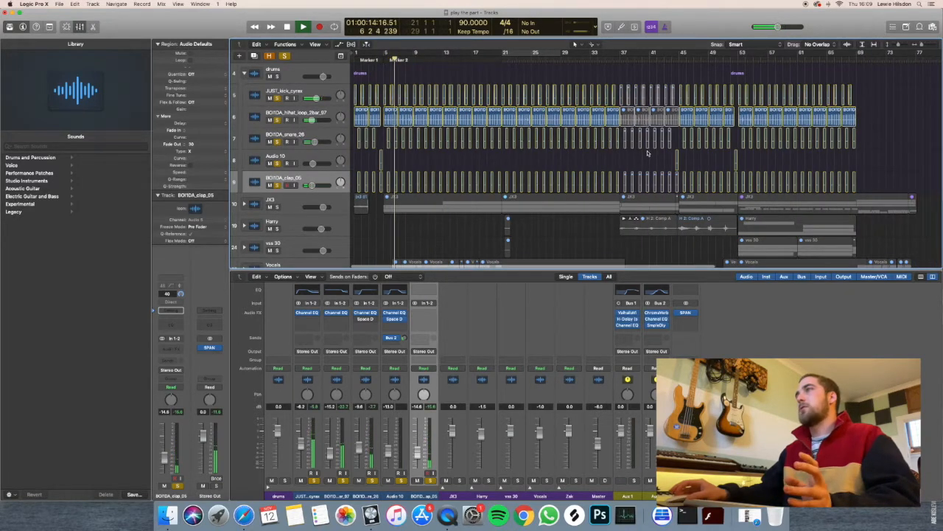
key(space)
Play the soloed drums around bar 44 to hear the second Audio 10 hit.
click(673, 58)
key(space)
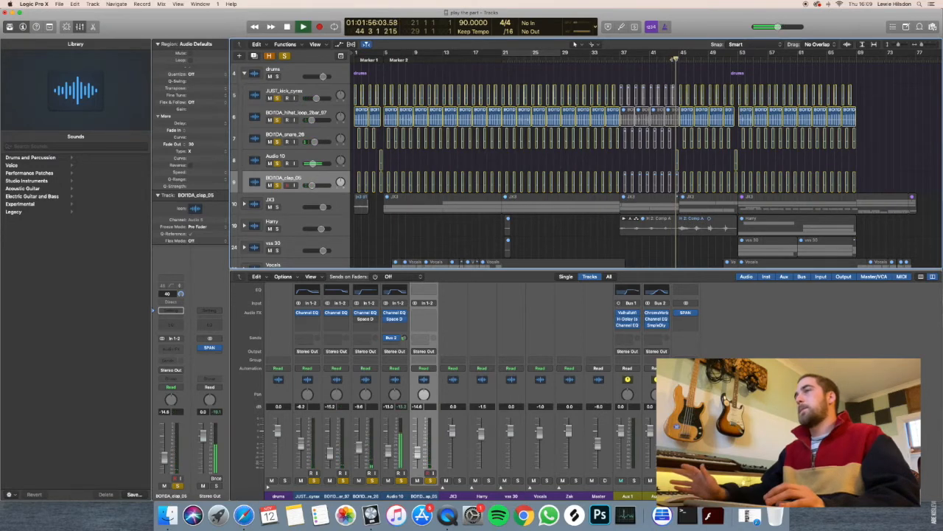
key(space)
Turn off solo for all drum tracks, then collapse and re-expand the drums track stack.
click(286, 67)
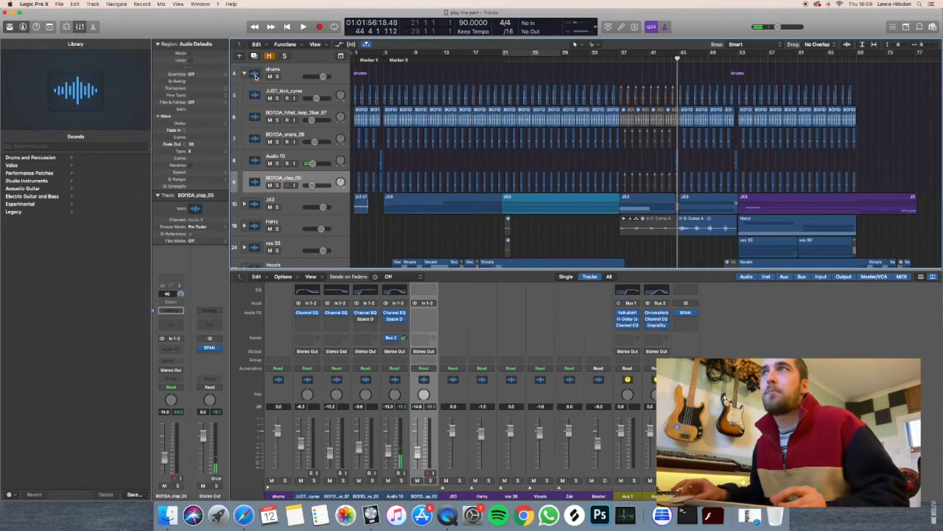
click(244, 73)
click(244, 73)
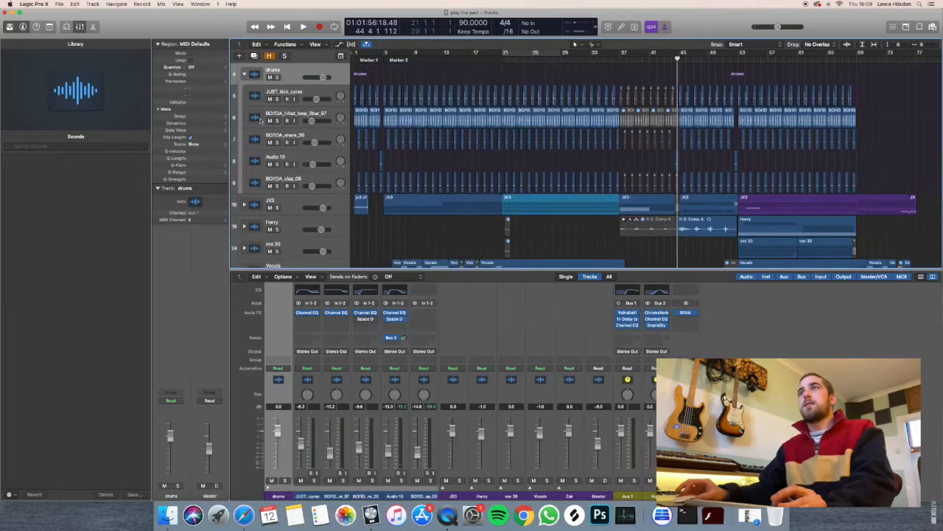
Collapse the drums stack, then expand the JX3 stack and solo it.
click(244, 73)
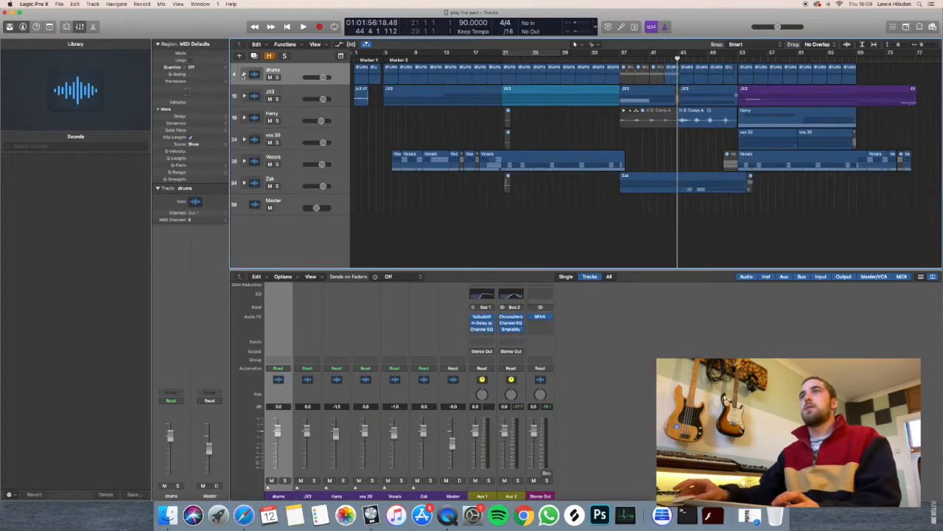
click(281, 92)
click(244, 96)
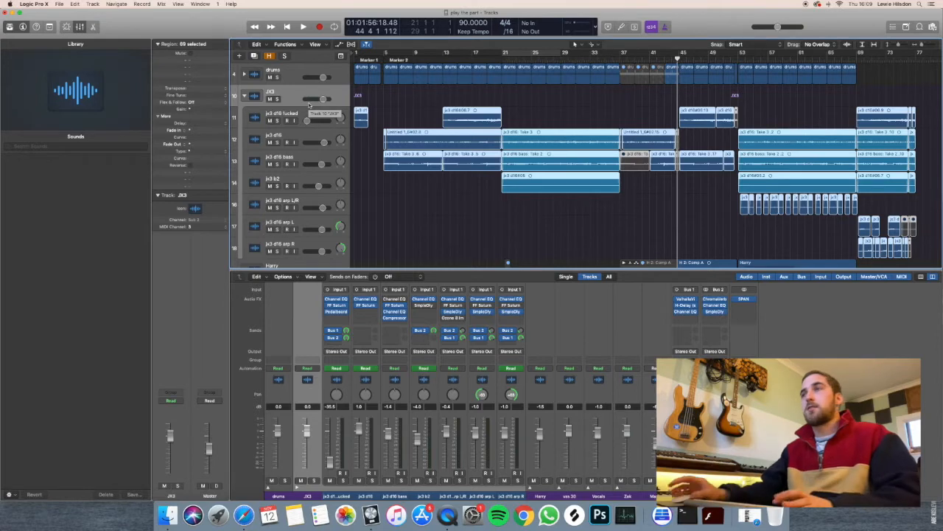
click(277, 99)
click(356, 151)
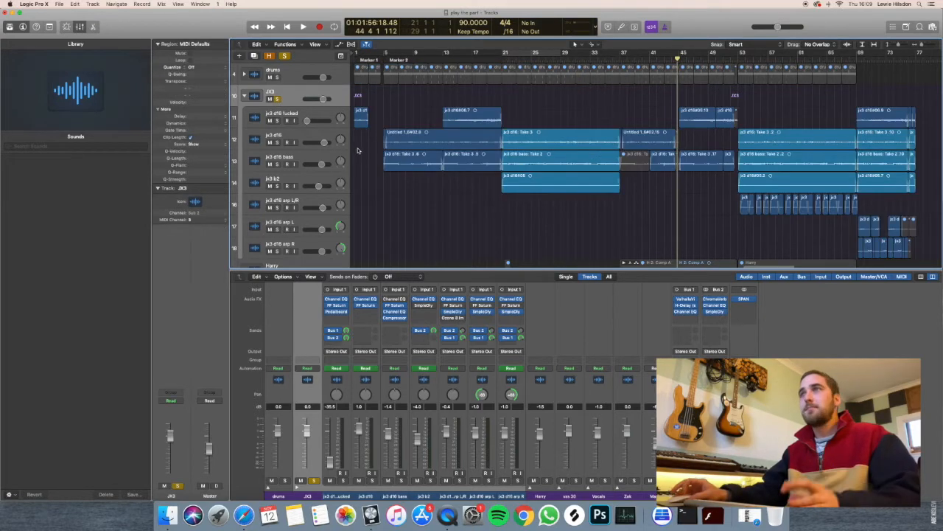
key(super+Up)
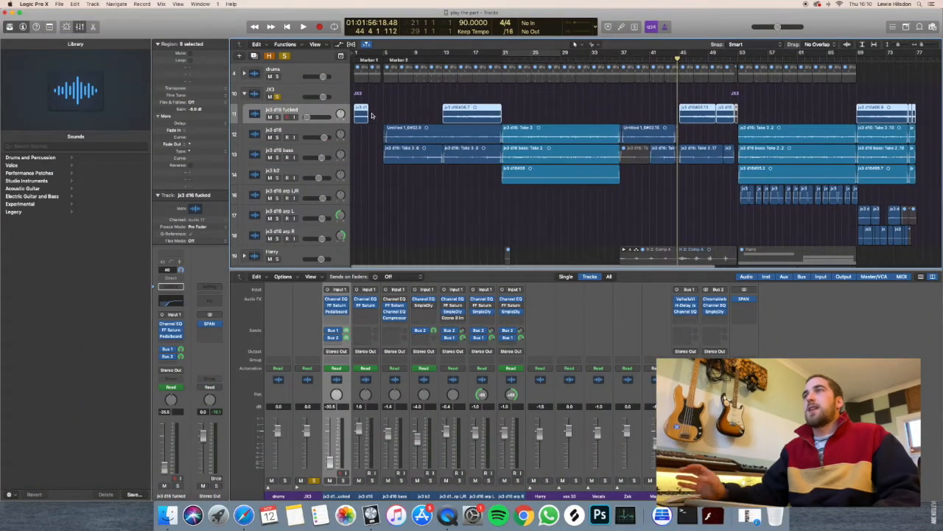
Solo the jx3 d16 fucked track and play its first region from the start of the project.
key(Return)
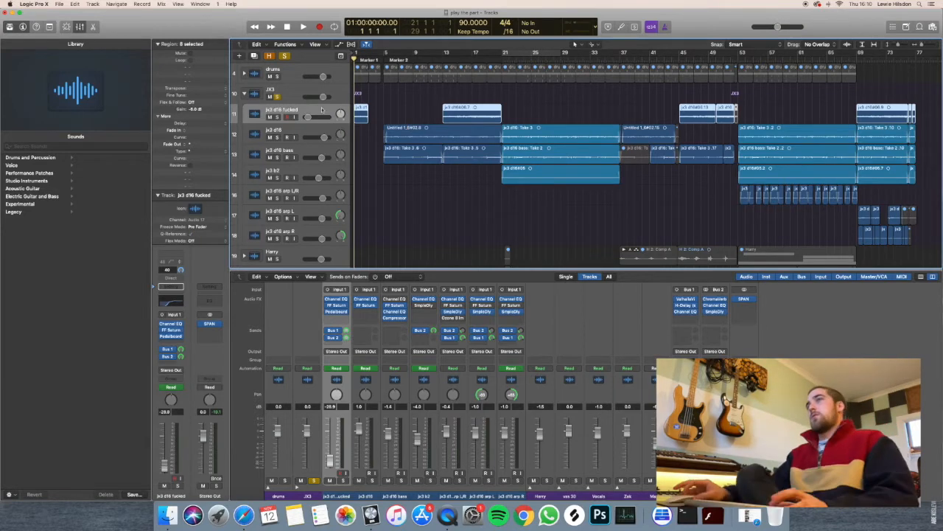
scroll(381, 150, down, 5)
scroll(407, 188, up, 3)
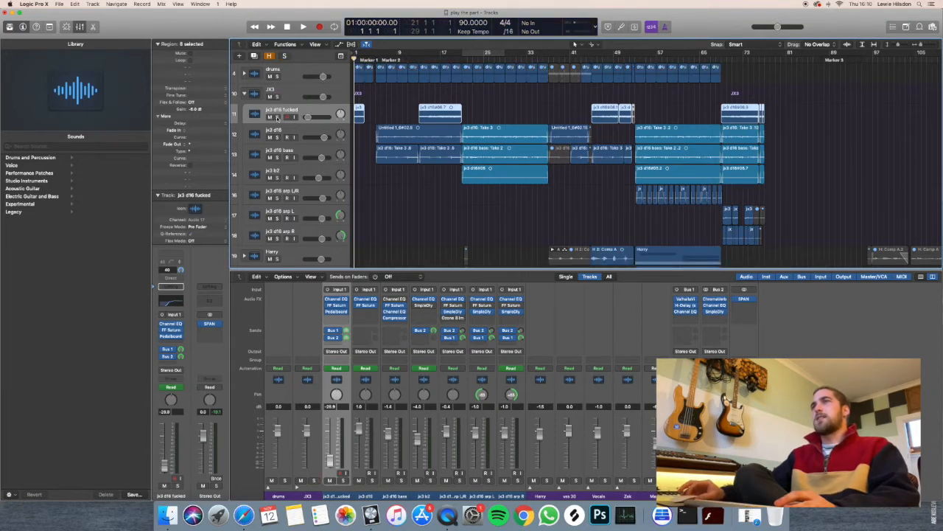
click(277, 117)
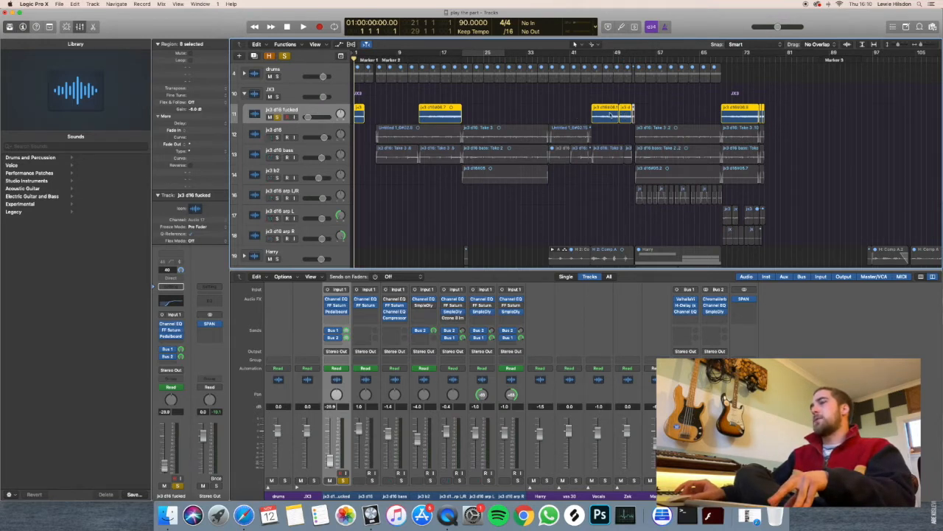
click(432, 184)
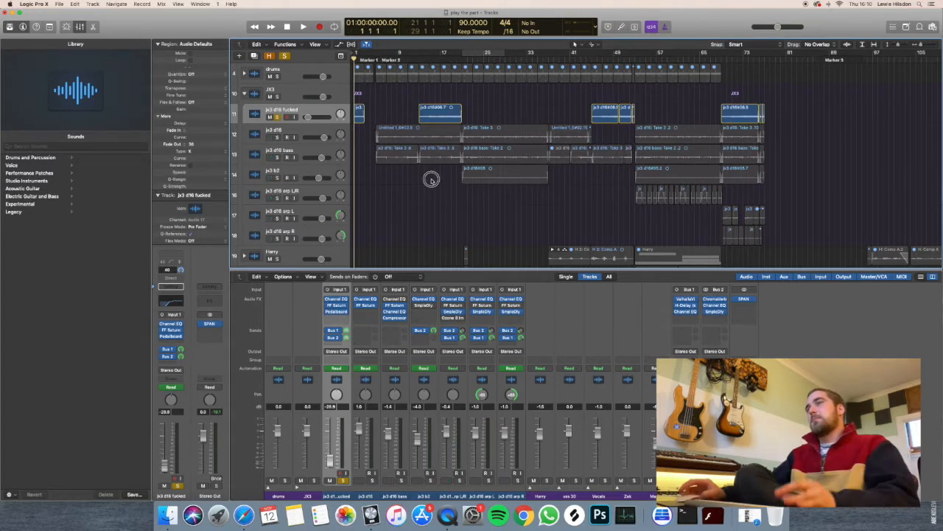
key(super+Right)
key(super+Right)
key(space)
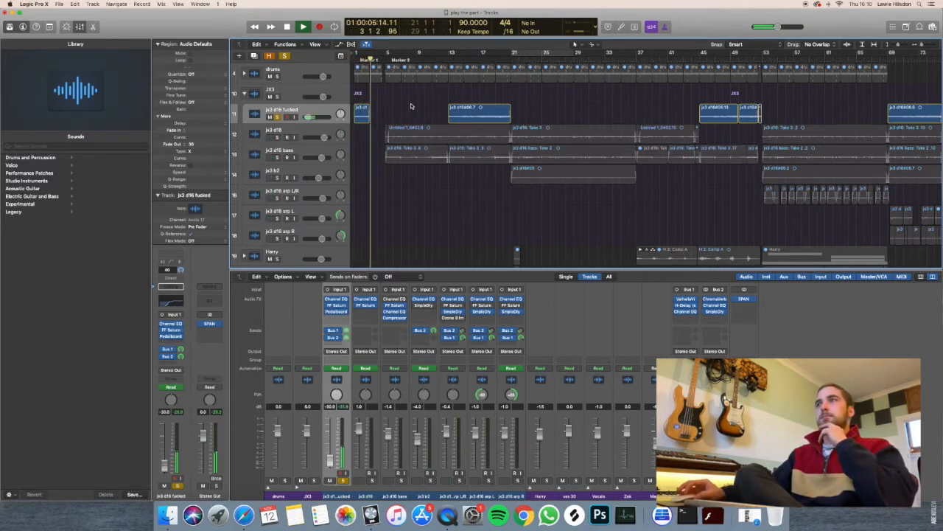
Play the second region of the soloed jx3 d16 fucked track until bar 21.
key(space)
click(480, 59)
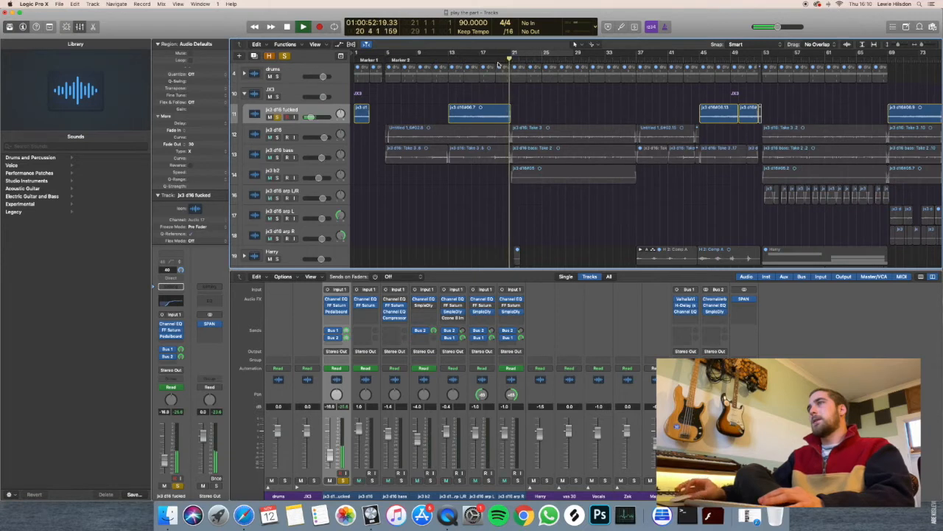
key(space)
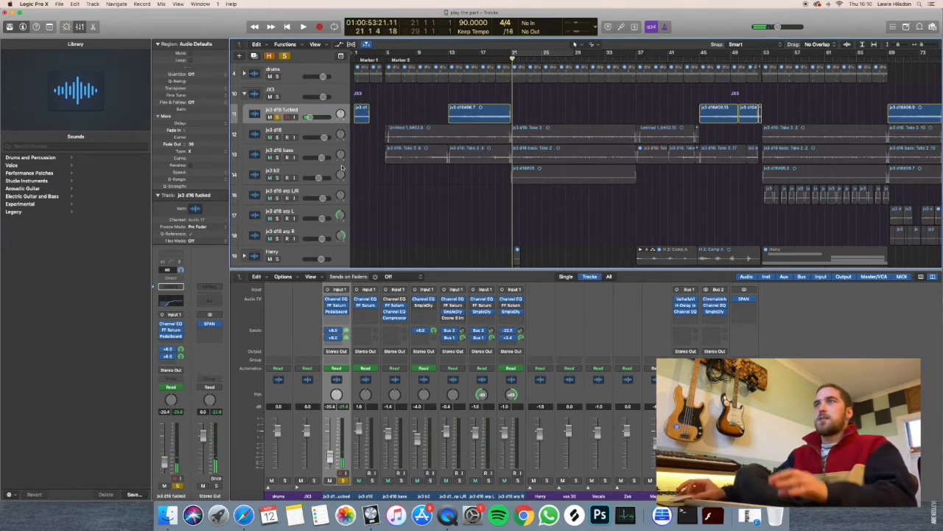
Show the soloed track's Channel EQ curve and FF Saturn settings, closing each plug-in window.
key(super+Right)
scroll(429, 176, left, 3)
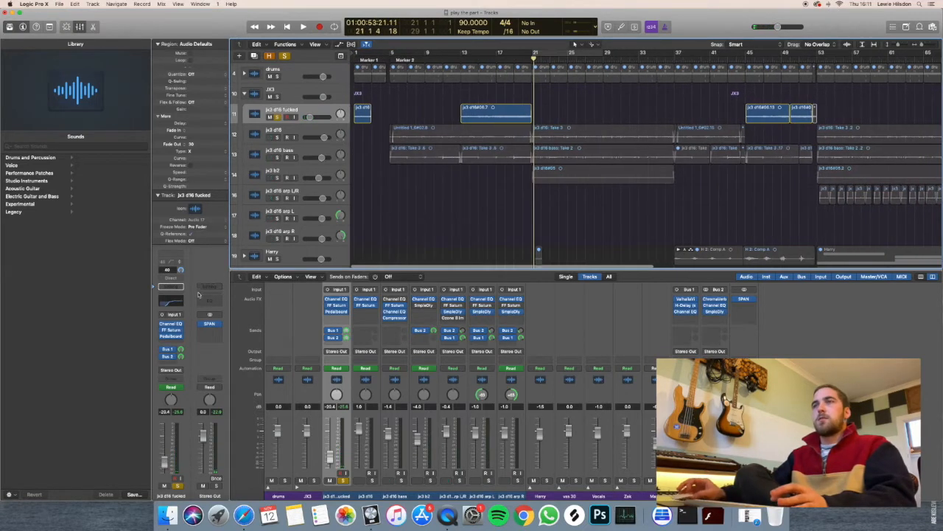
click(172, 325)
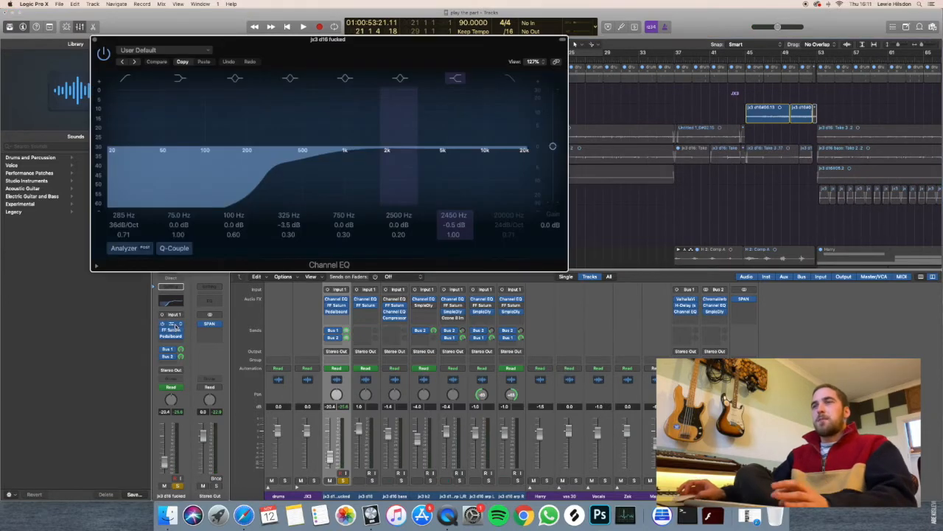
click(95, 40)
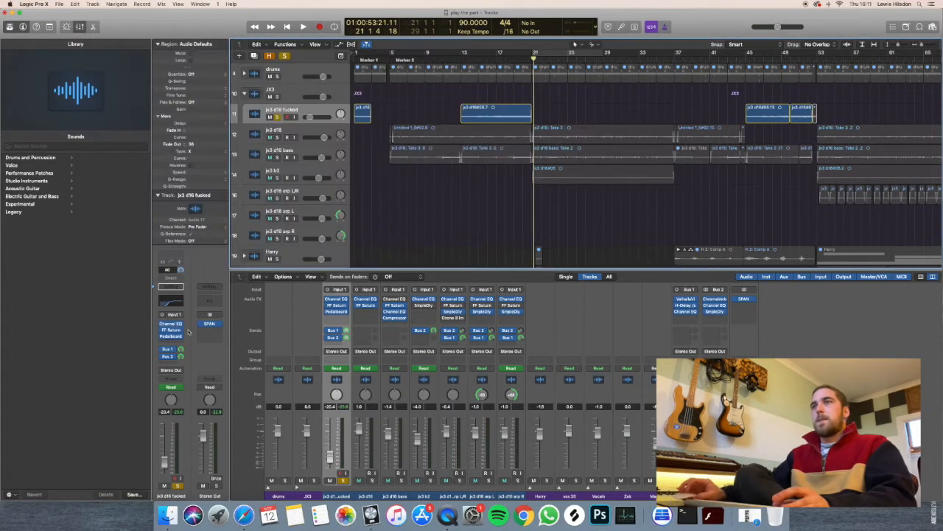
click(171, 330)
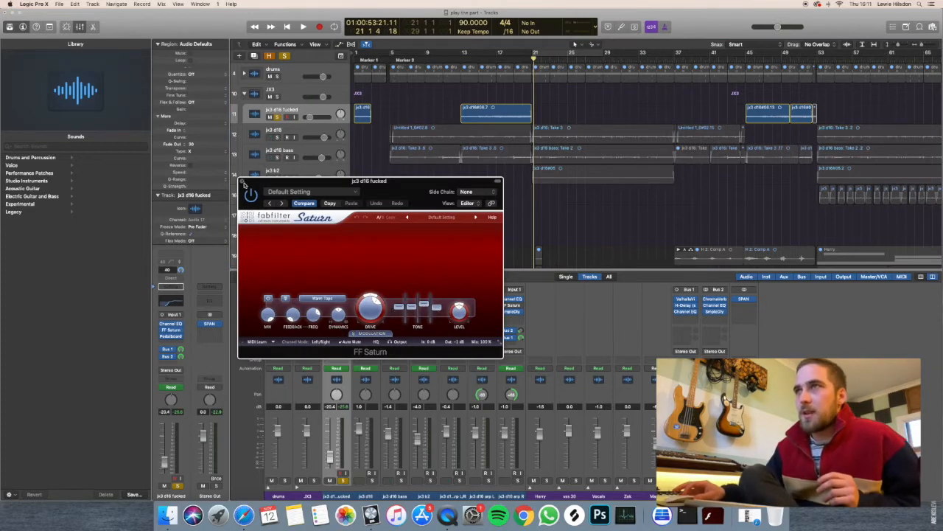
click(241, 182)
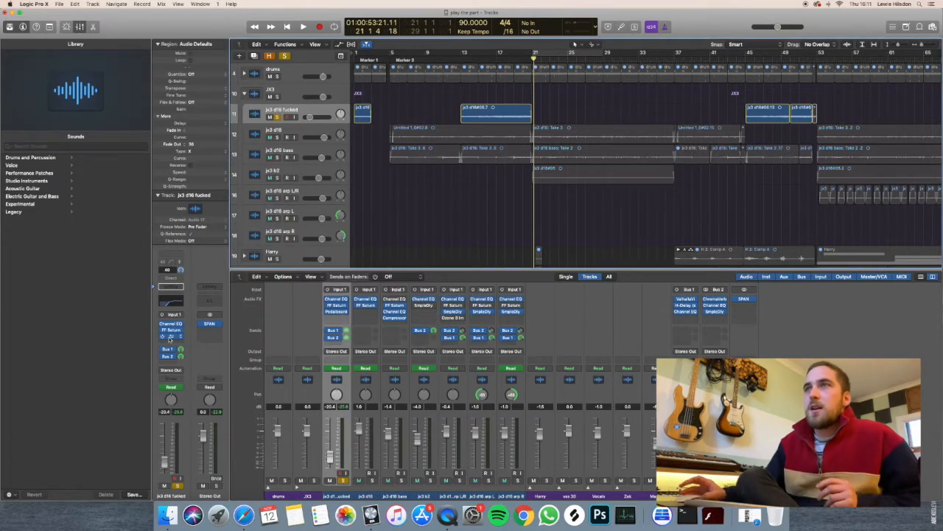
Open the track's Pedalboard with the Auto-Funk pedal and play the enlarged region from bar 17 to bar 19.
click(170, 337)
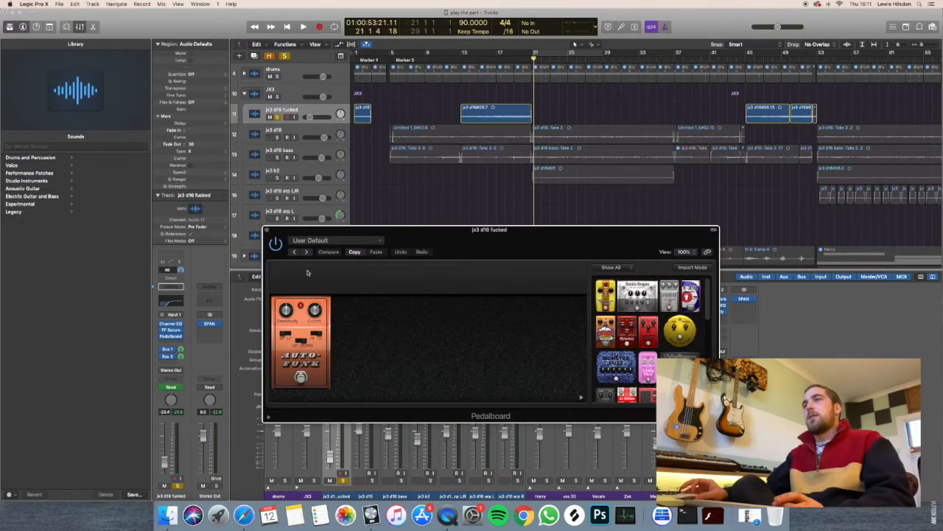
drag(428, 233, 456, 239)
key(super+Right)
key(super+Right)
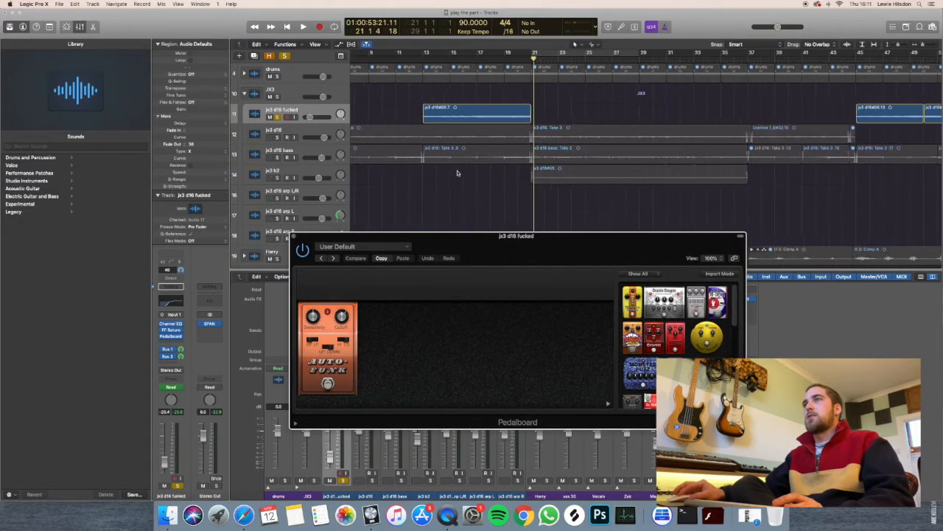
key(super+Down)
key(super+Down)
key(super+Down)
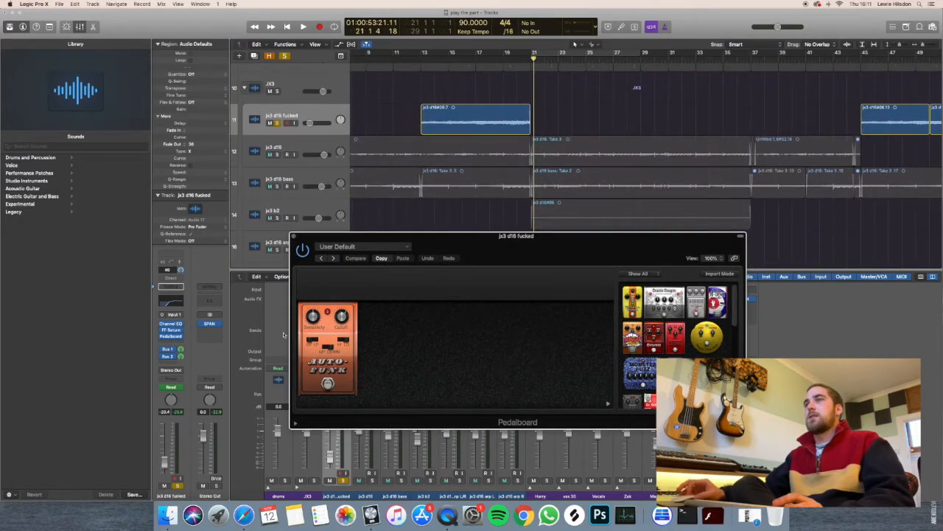
click(471, 65)
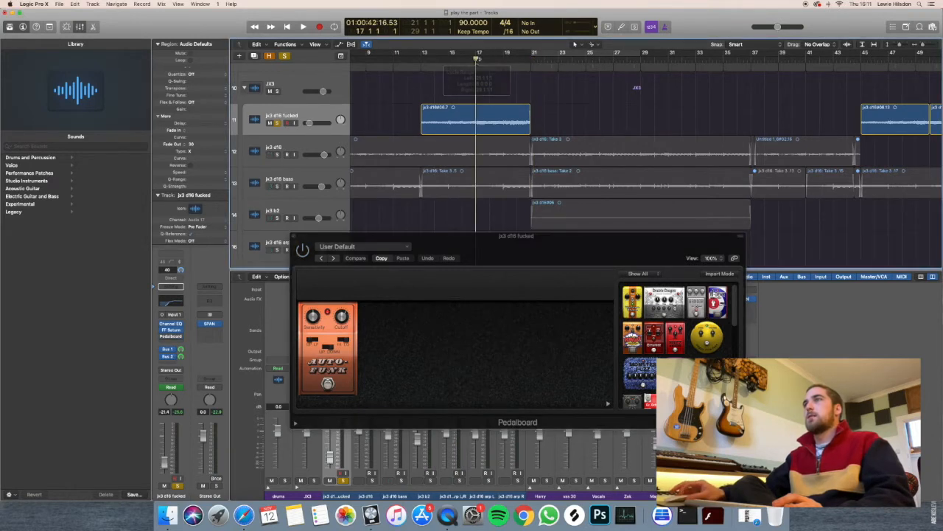
key(space)
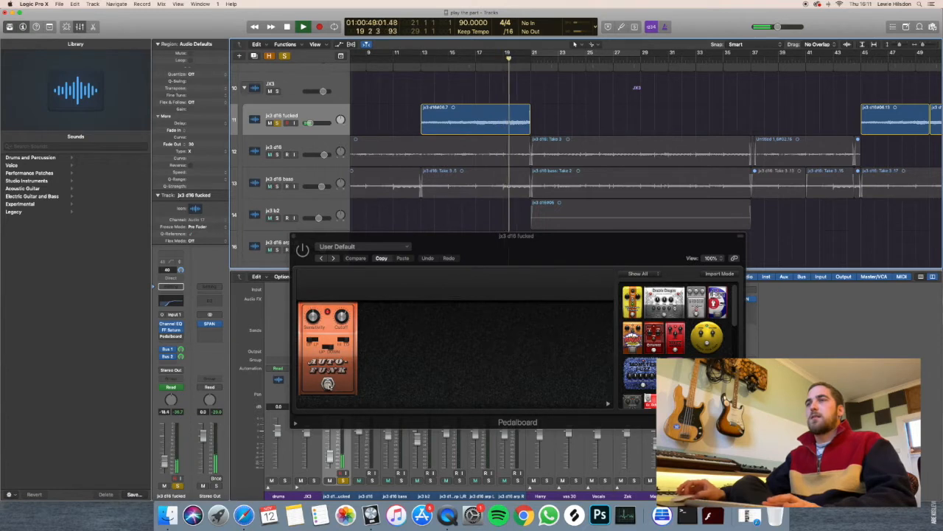
key(space)
Toggle the Auto-Funk pedal and the Pedalboard bypass, replay bar 19 to compare the sound, and close Pedalboard.
click(328, 384)
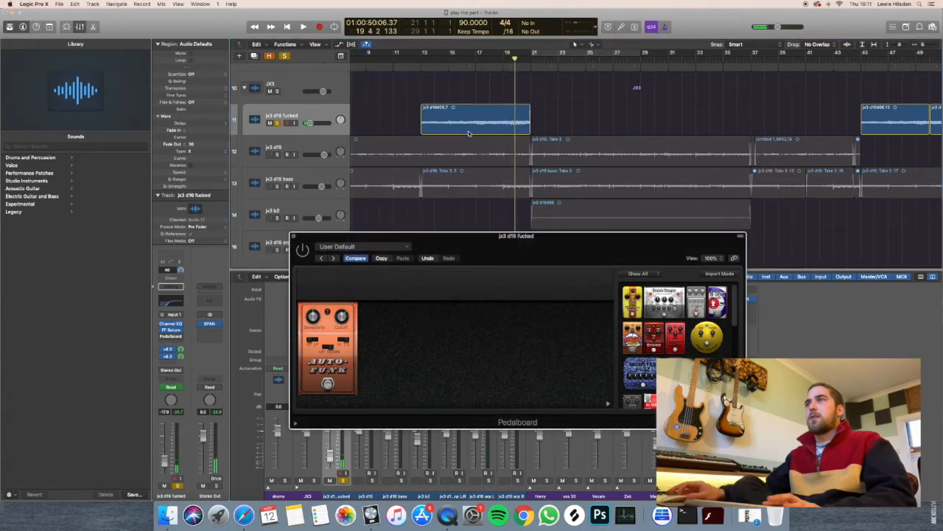
click(328, 384)
click(303, 250)
click(505, 59)
key(space)
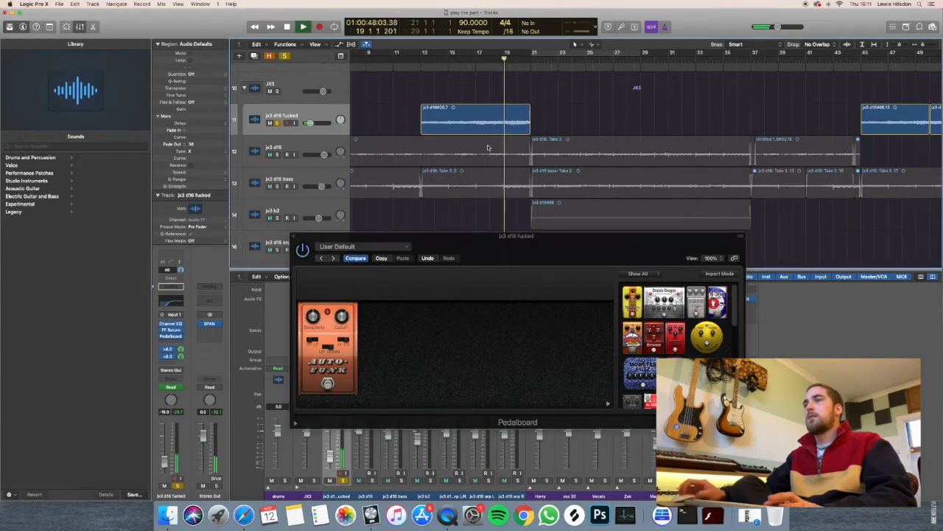
key(space)
click(293, 237)
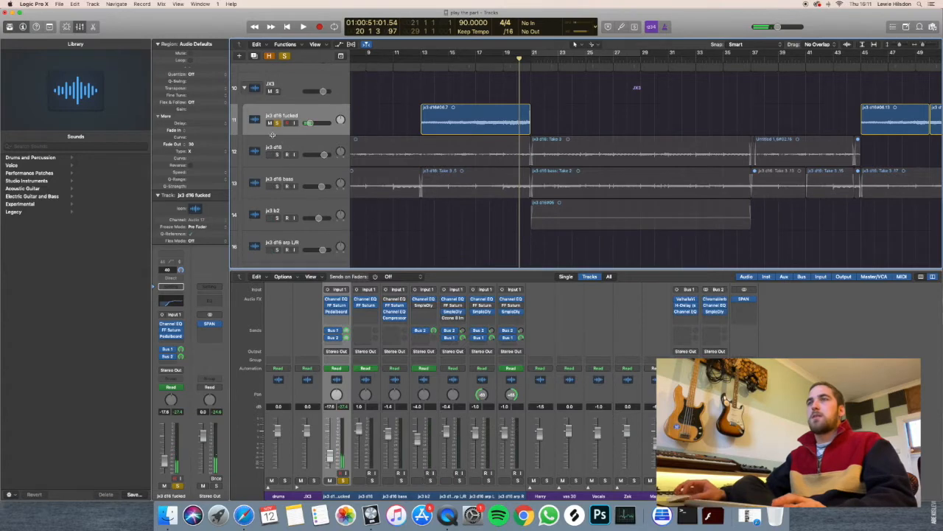
Show the ValhallaVintageVerb reverb on the track's Bus 1 send and place its window below the audio region.
click(175, 350)
click(197, 341)
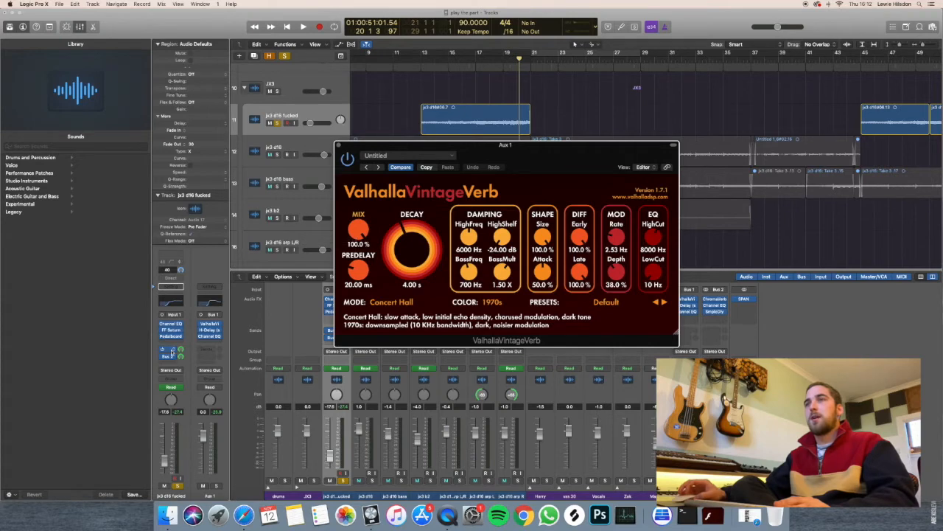
click(168, 349)
click(184, 345)
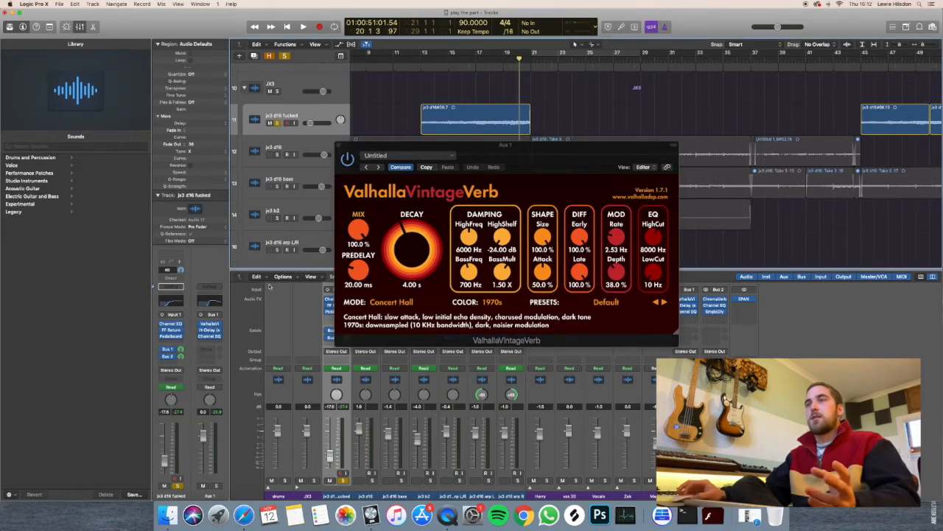
mouse_move(535, 152)
mouse_down()
mouse_move(525, 143)
mouse_move(549, 146)
mouse_up()
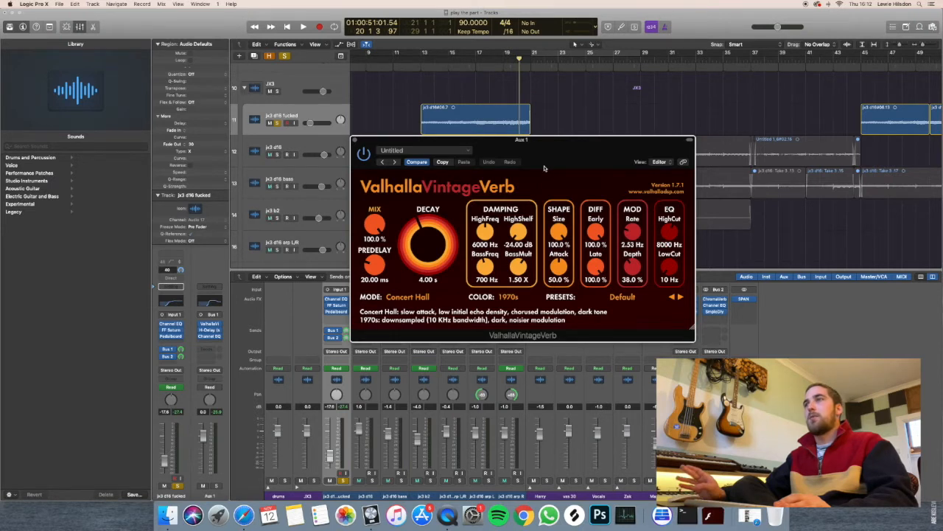
drag(540, 151, 539, 177)
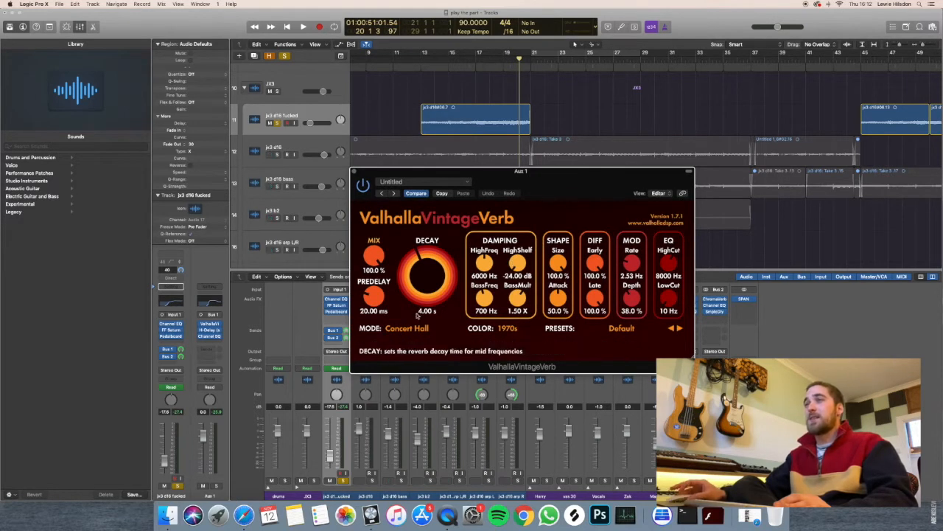
Disable the Bus 2 send, switch solo from the track to Aux 1, and play the reverb return from bar 17.
click(163, 357)
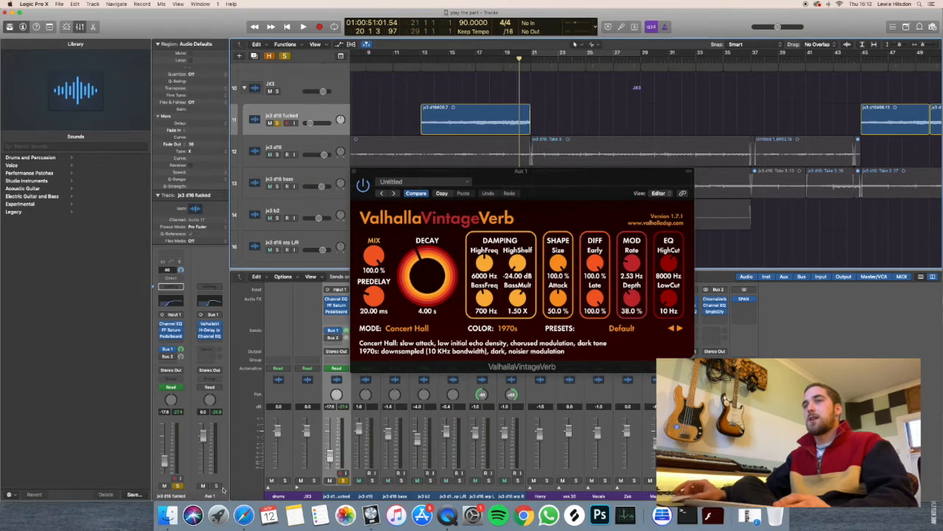
click(180, 485)
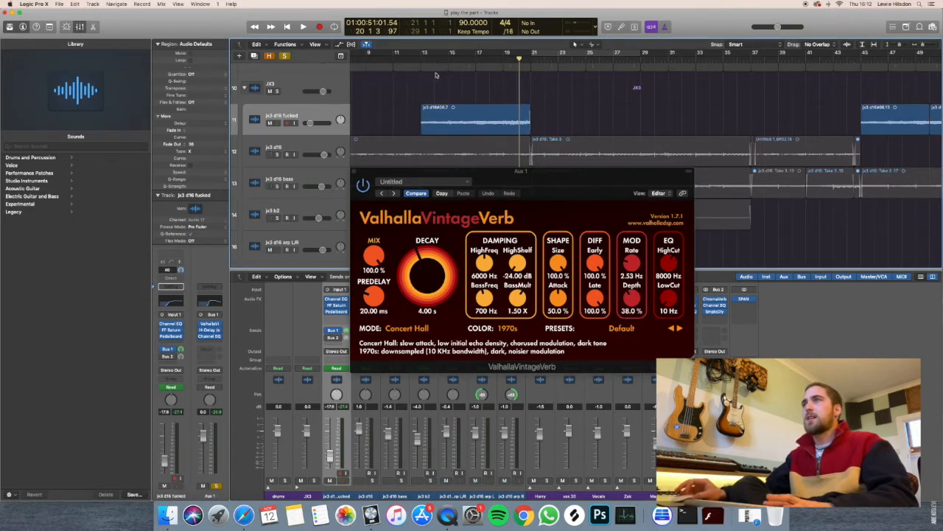
click(476, 56)
key(space)
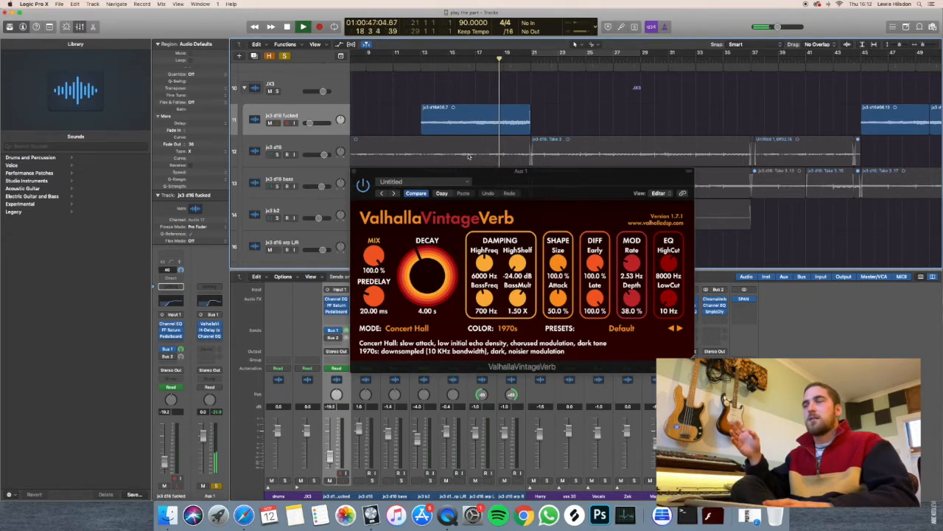
key(space)
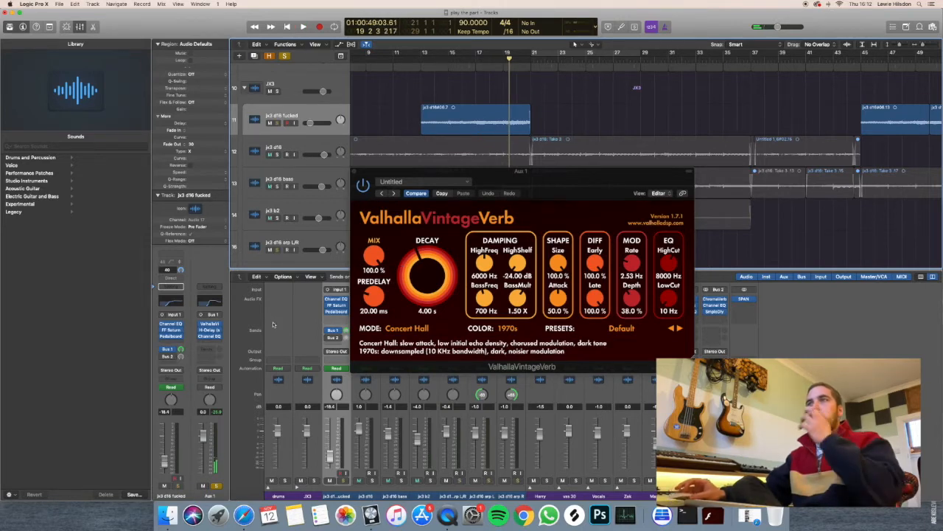
Show the H-Delay and Channel EQ settings that follow the reverb on Aux 1.
click(210, 329)
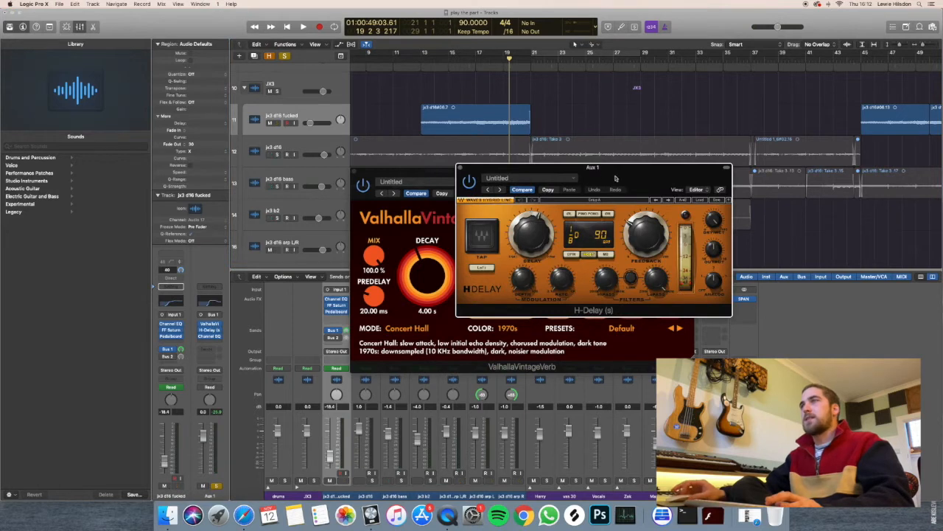
drag(615, 188, 623, 195)
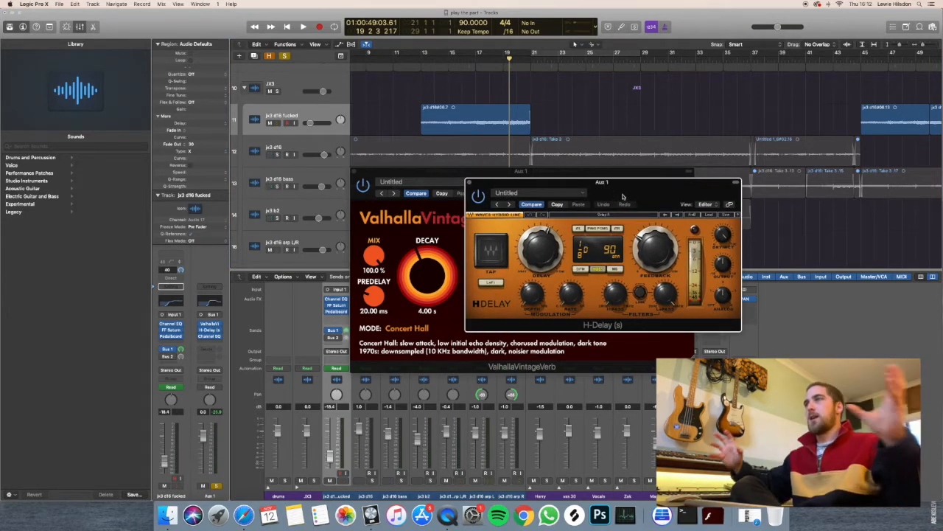
click(210, 335)
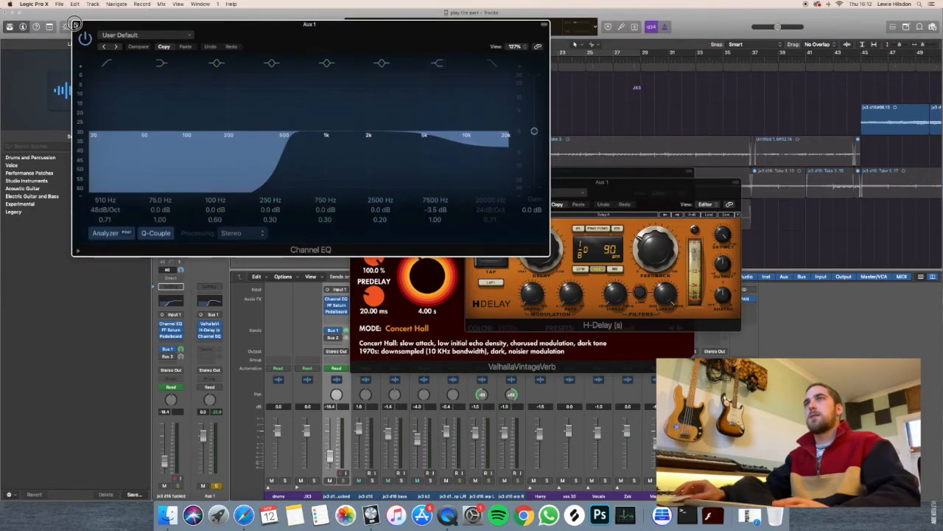
Close the three Aux 1 plug-in windows and re-enable the Bus 2 send on track 11 to bring up Aux 2.
click(75, 25)
click(470, 183)
click(354, 172)
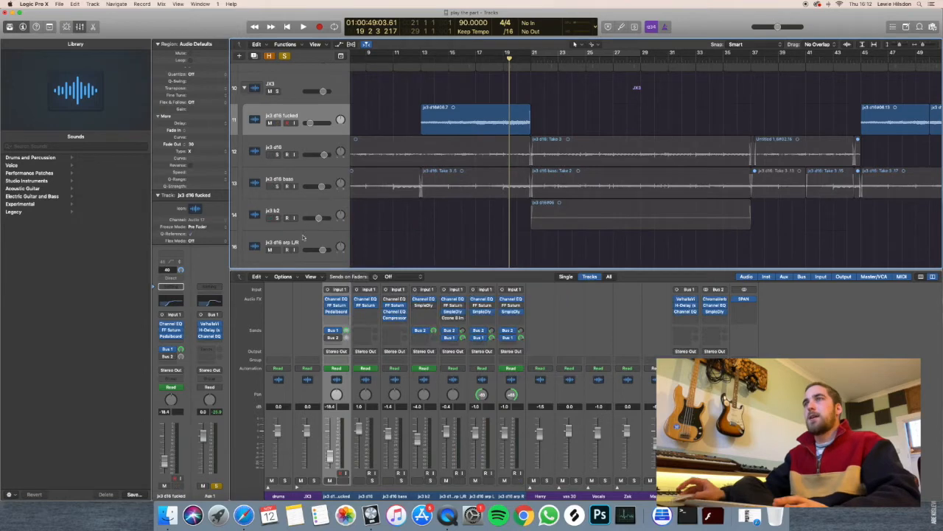
click(171, 357)
click(200, 349)
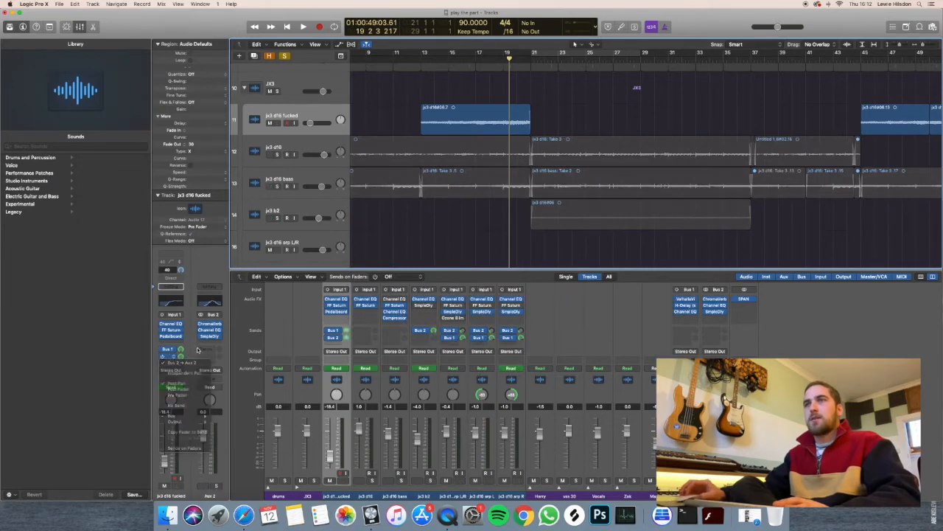
Show the ChromaVerb and Channel EQ settings on Aux 2, closing each window after viewing.
click(211, 326)
drag(145, 21, 241, 29)
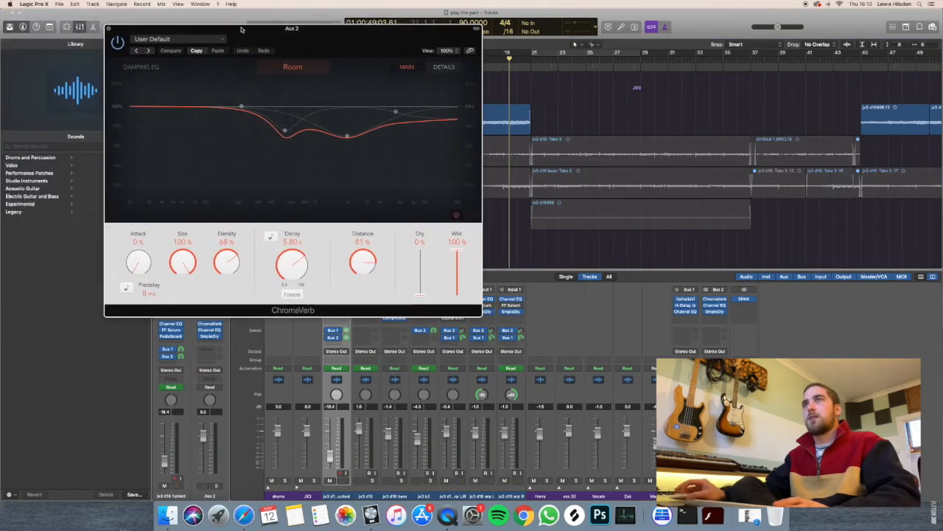
click(109, 30)
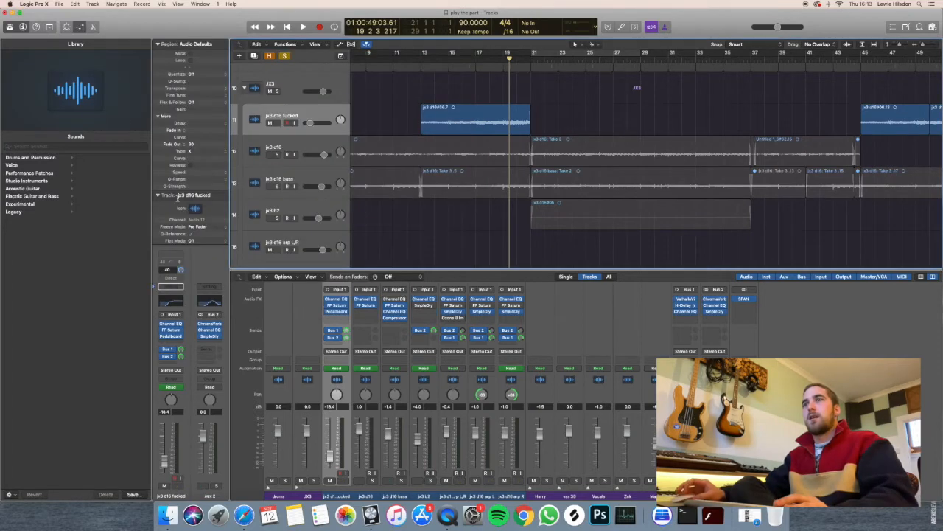
click(210, 331)
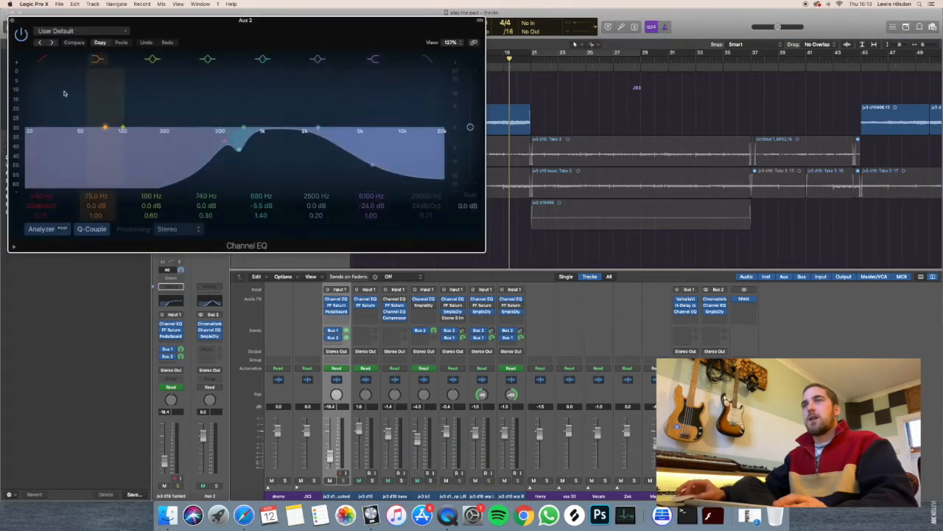
click(15, 23)
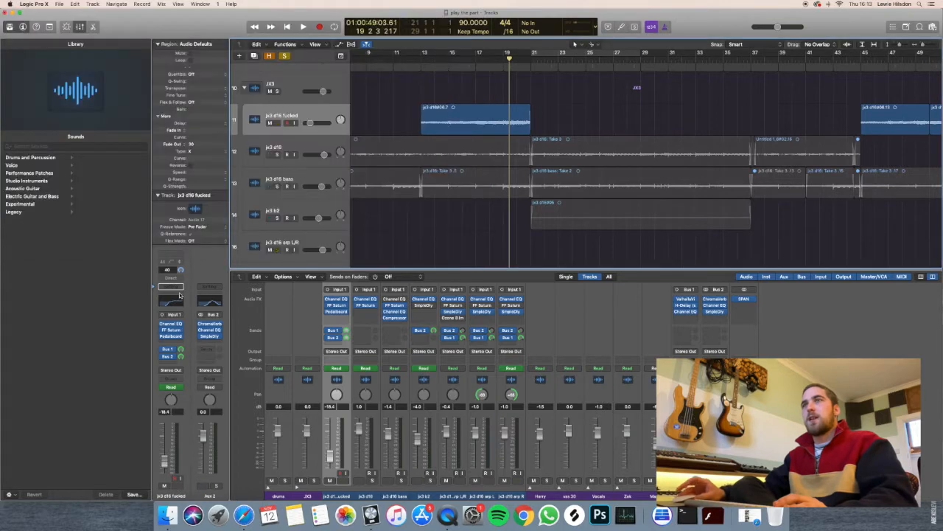
Show the Sample Delay on Aux 2, shift its window slightly, and close it.
click(211, 337)
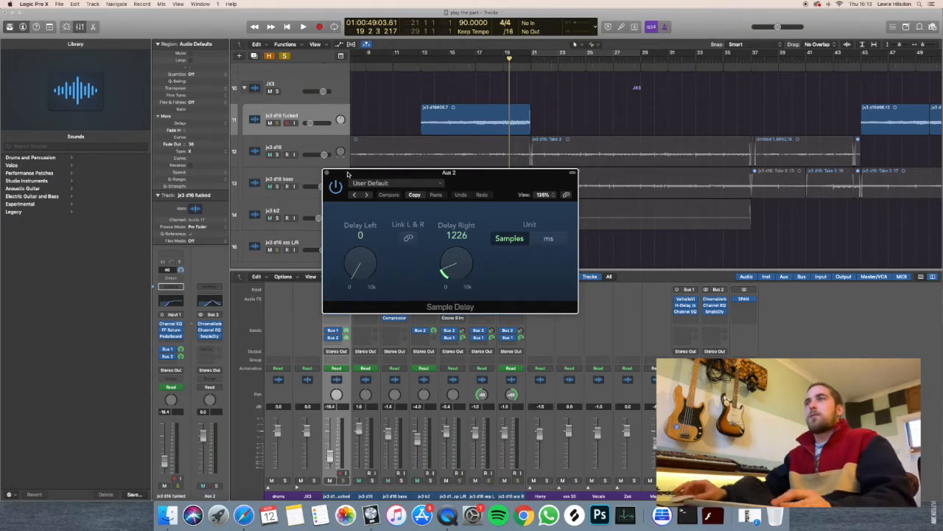
drag(350, 175, 367, 171)
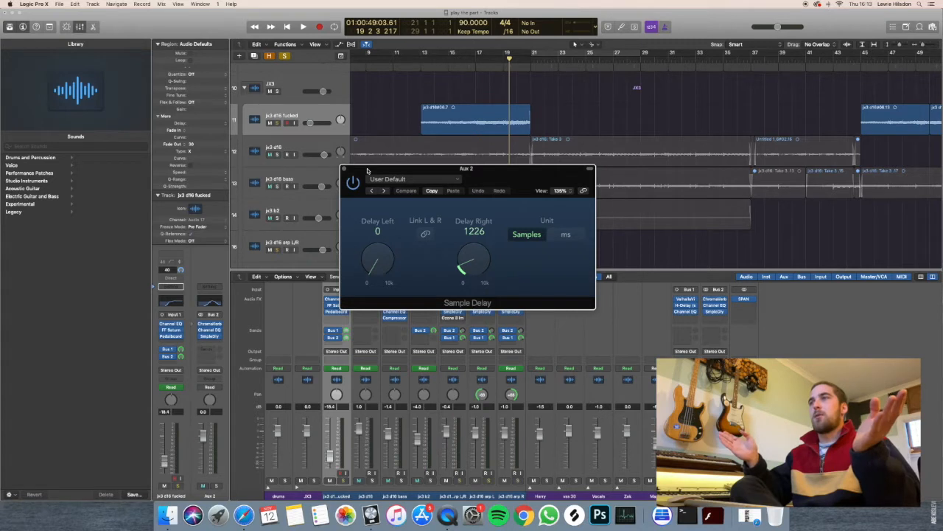
drag(387, 172, 391, 170)
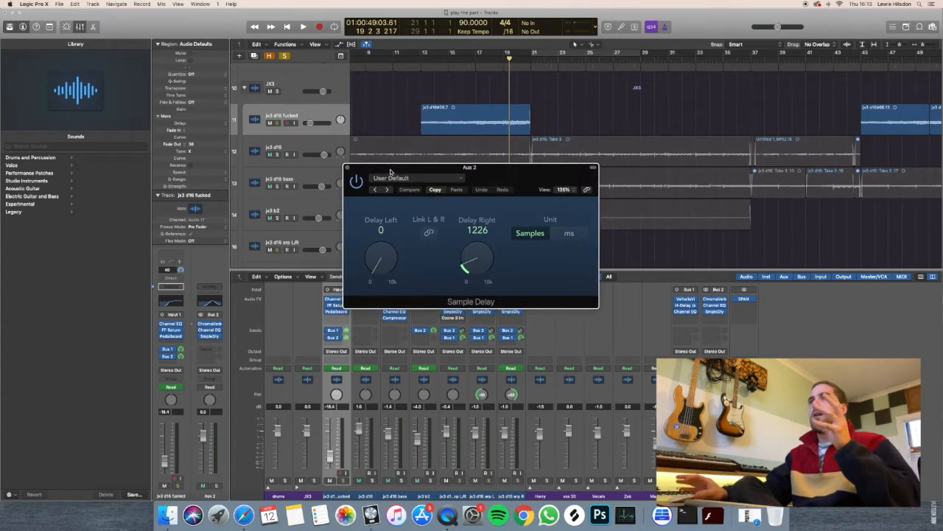
click(349, 169)
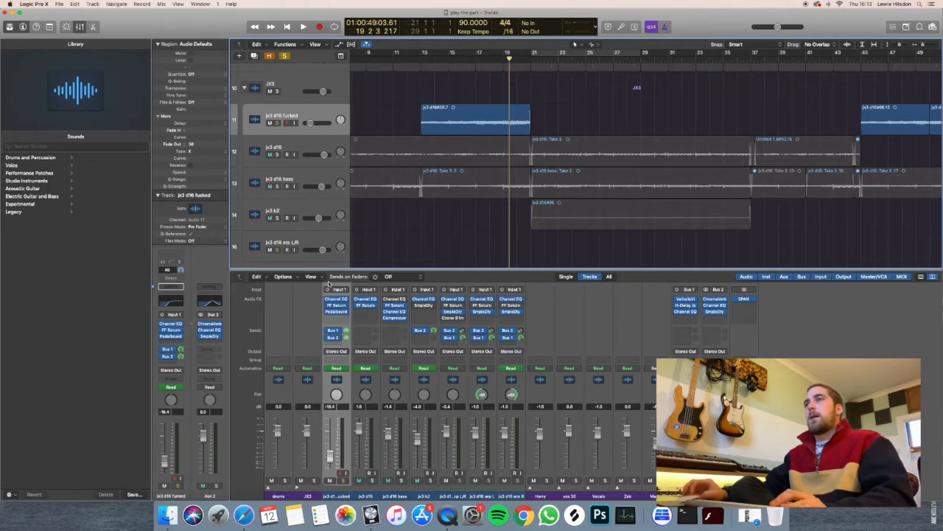
Remove the solo from track 11 and solo the jx3 d16 track instead.
click(343, 481)
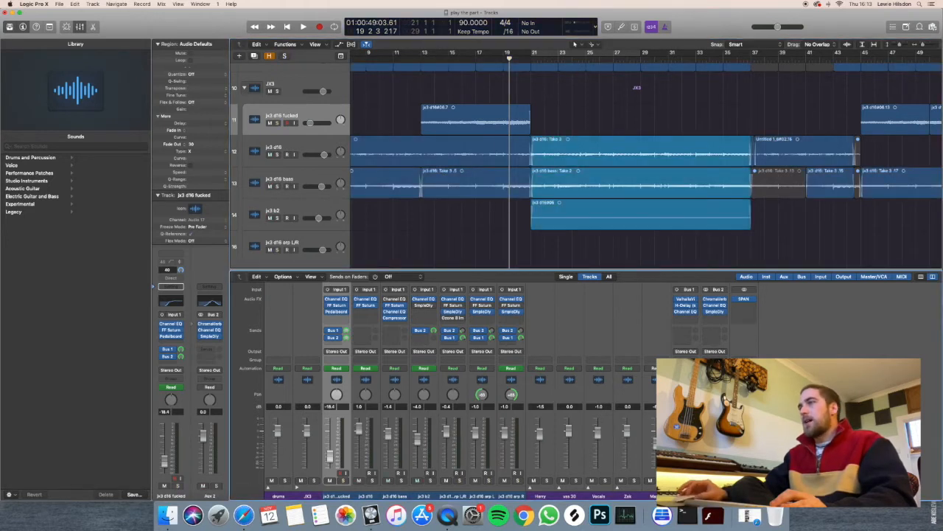
click(337, 145)
scroll(374, 151, left, 5)
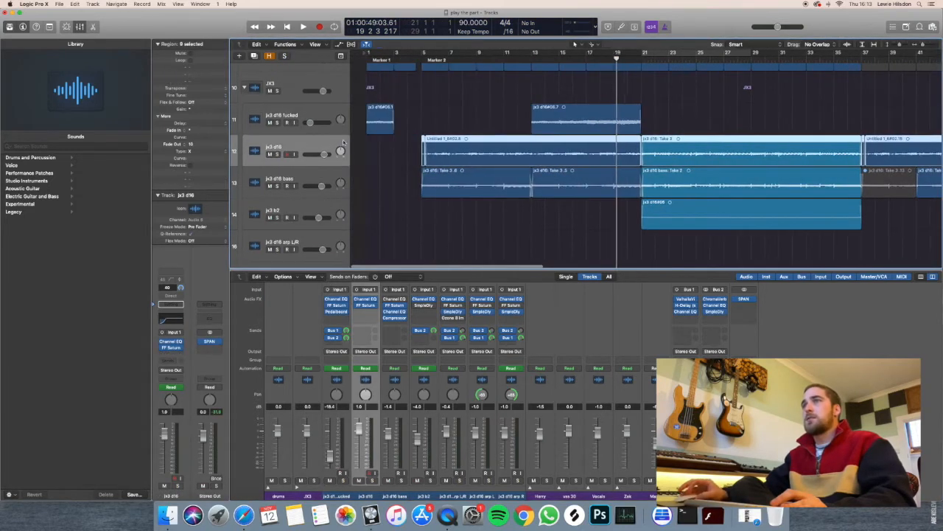
key(s)
Play the soloed jx3 d16 track from bar 5 and stop playback after a few bars.
click(408, 60)
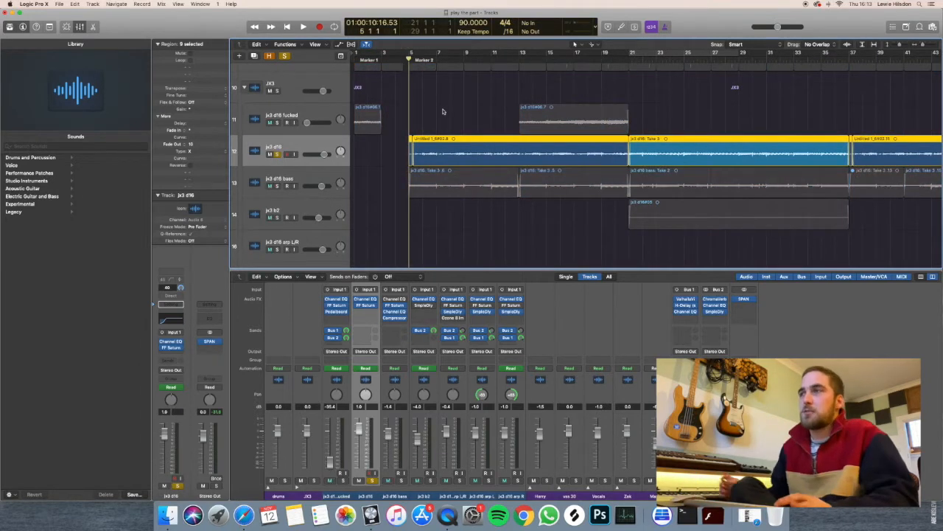
scroll(441, 118, up, 3)
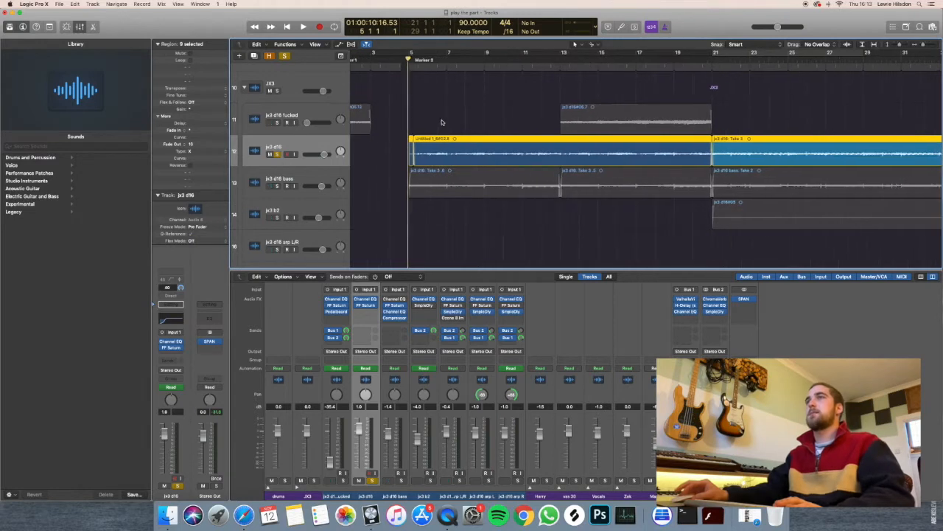
key(space)
scroll(423, 129, up, 3)
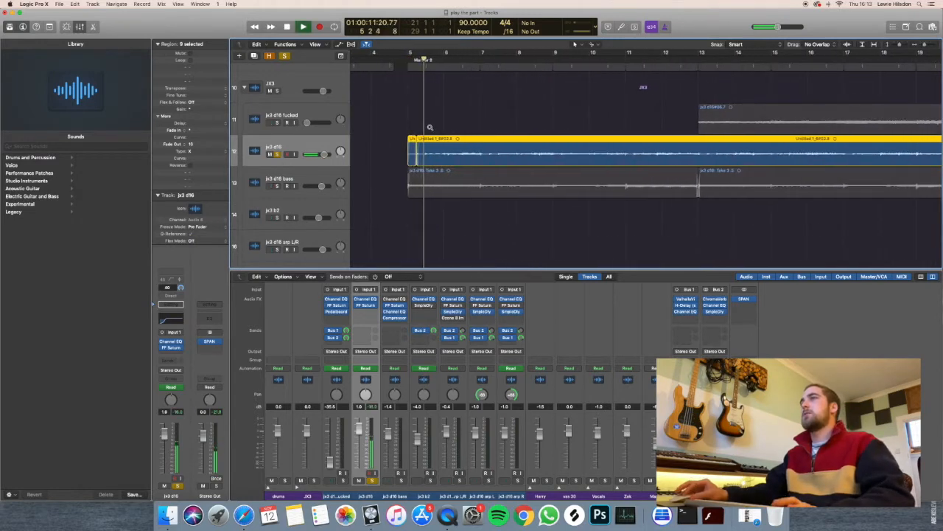
scroll(430, 129, up, 2)
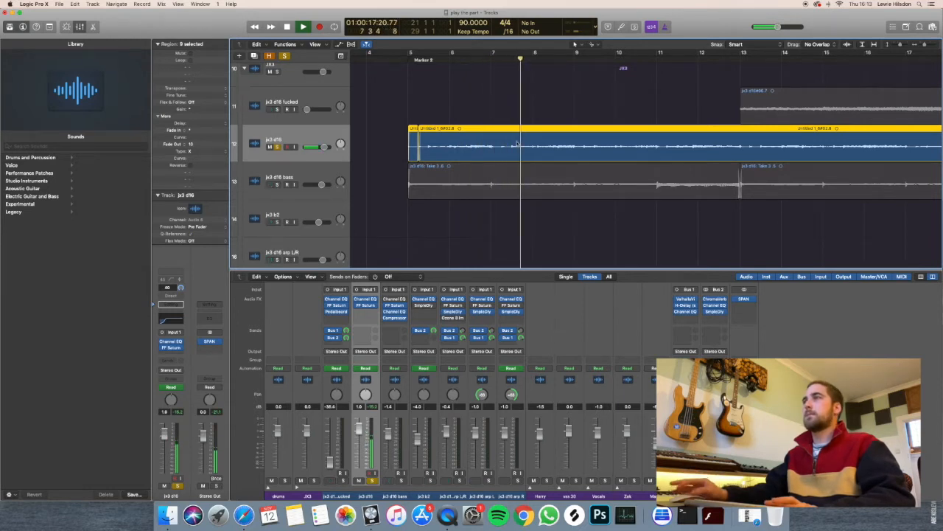
scroll(518, 144, down, 3)
key(space)
scroll(518, 144, down, 2)
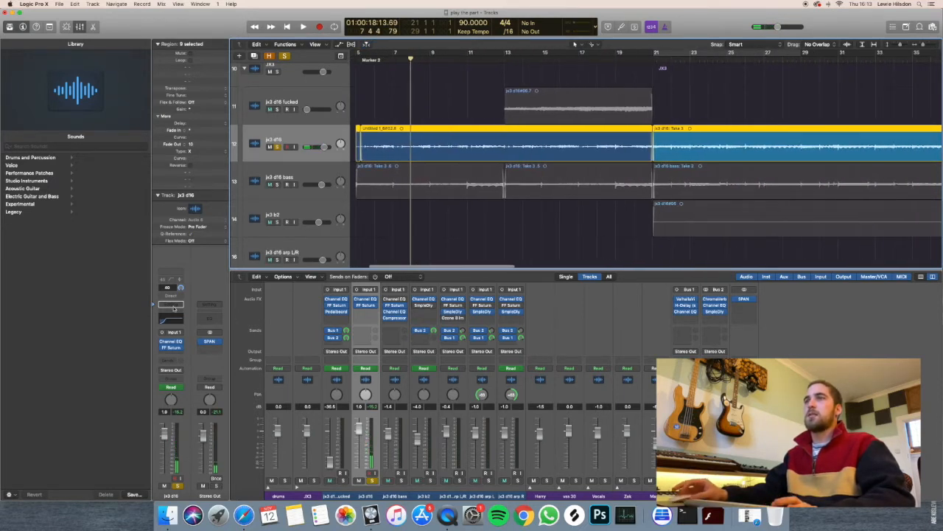
Show the Channel EQ and FF Saturn inserts on the jx3 d16 track, and close both windows.
click(170, 341)
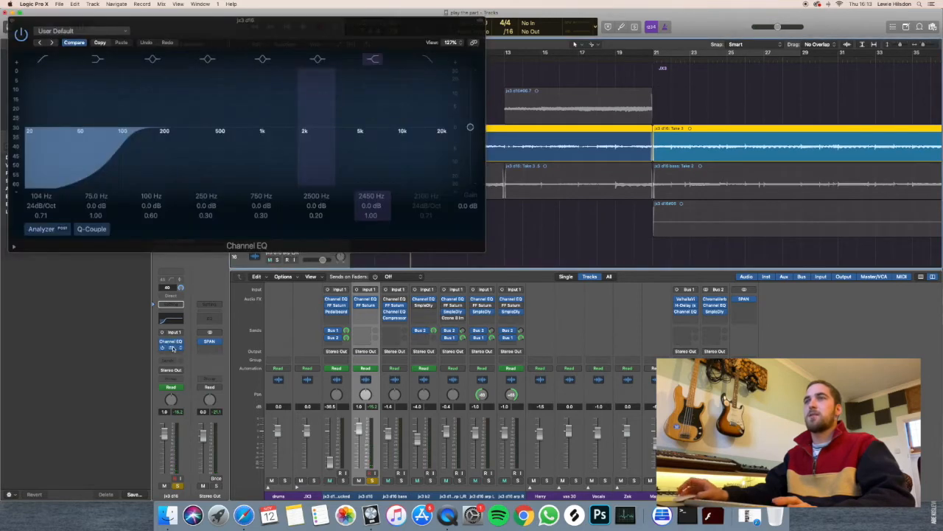
click(171, 346)
click(11, 22)
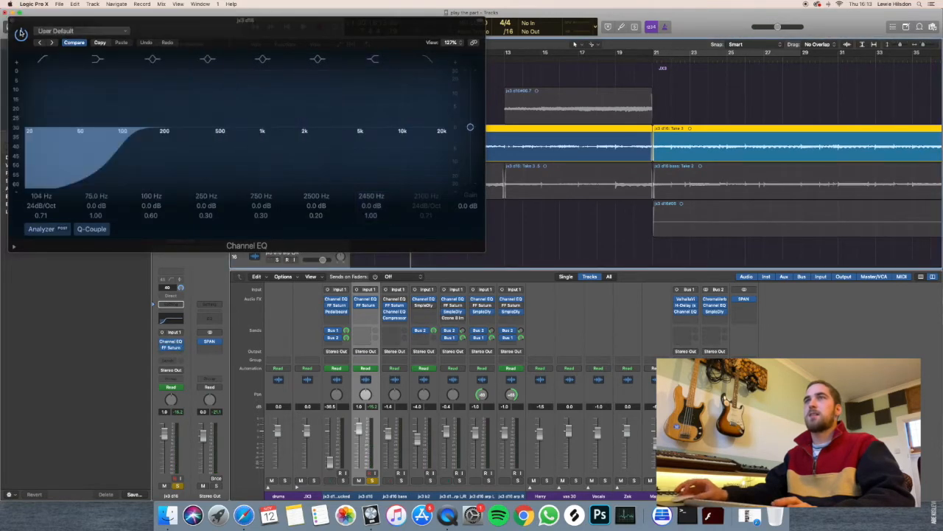
click(13, 22)
Play the soloed jx3 d16 track briefly around bar 21 and stop.
click(618, 57)
key(space)
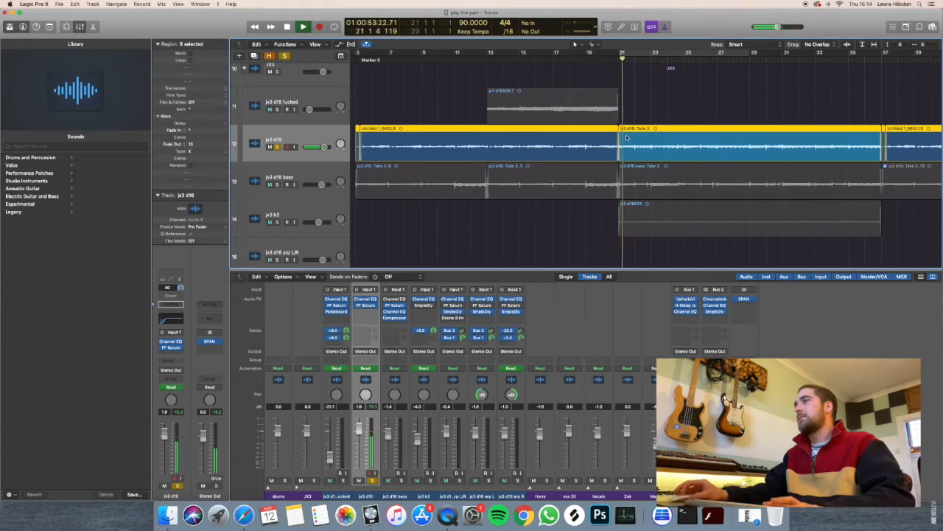
scroll(627, 138, right, 5)
key(space)
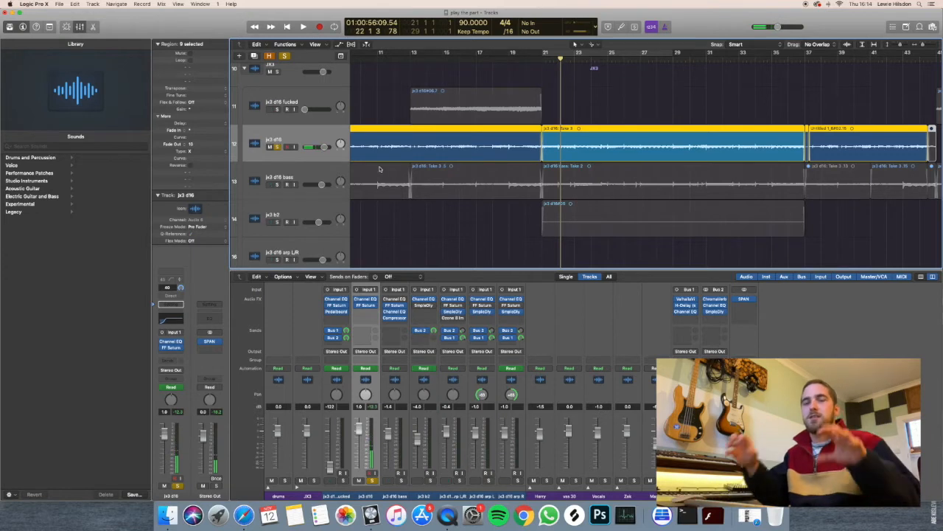
Switch the solo from jx3 d16 to the jx3 d16 bass track and place the playhead at bar 5.
click(281, 185)
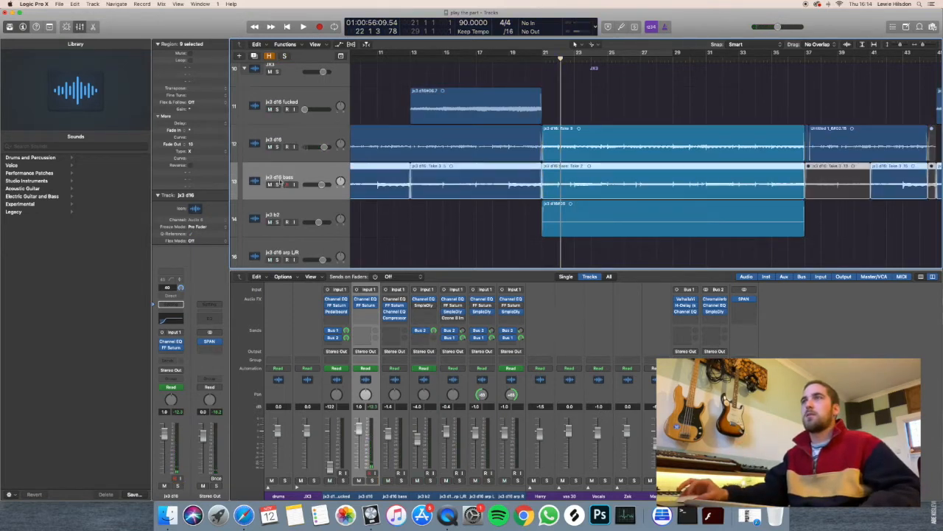
click(277, 185)
scroll(378, 162, left, 8)
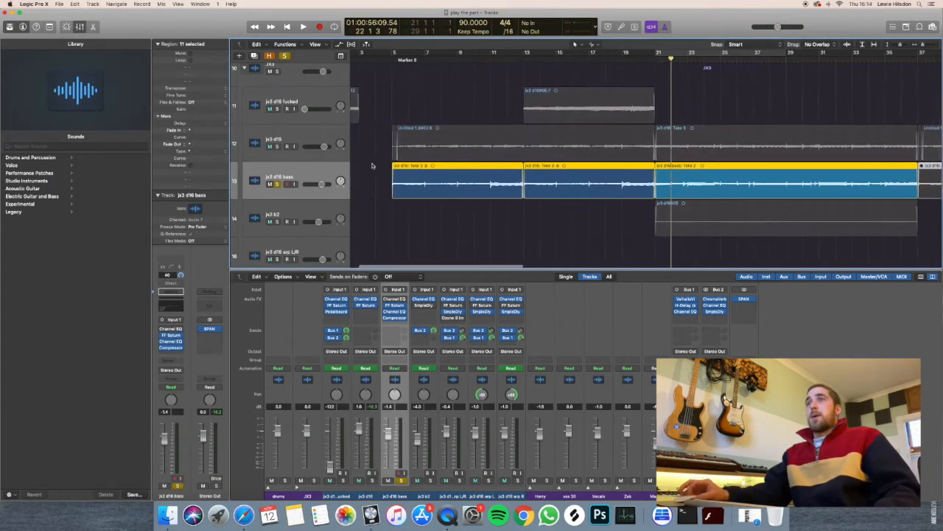
click(419, 54)
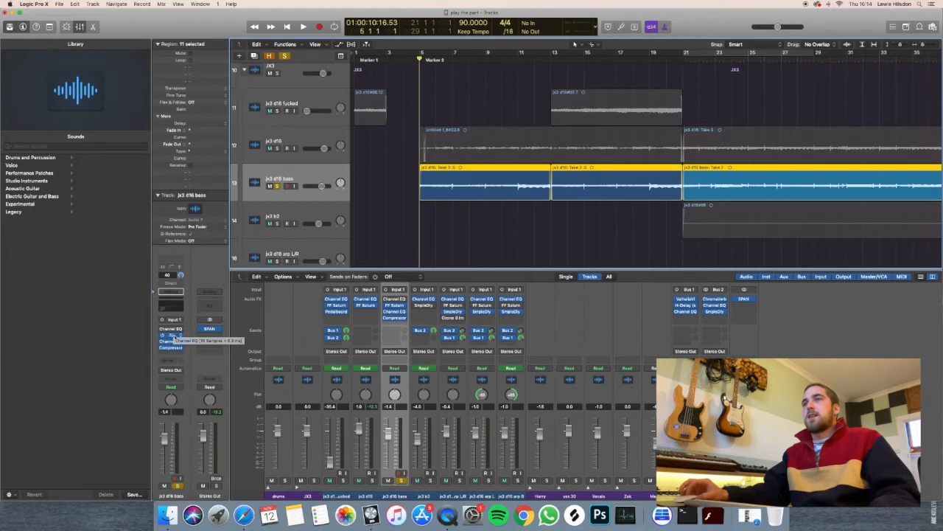
Show the FF Saturn, second Channel EQ and Compressor settings on the jx3 d16 bass track, and close all three windows.
click(172, 336)
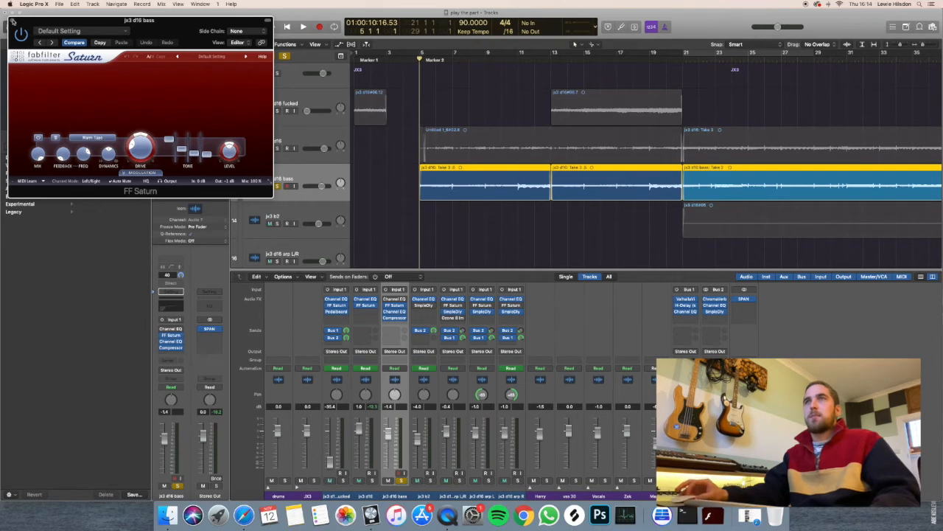
click(171, 341)
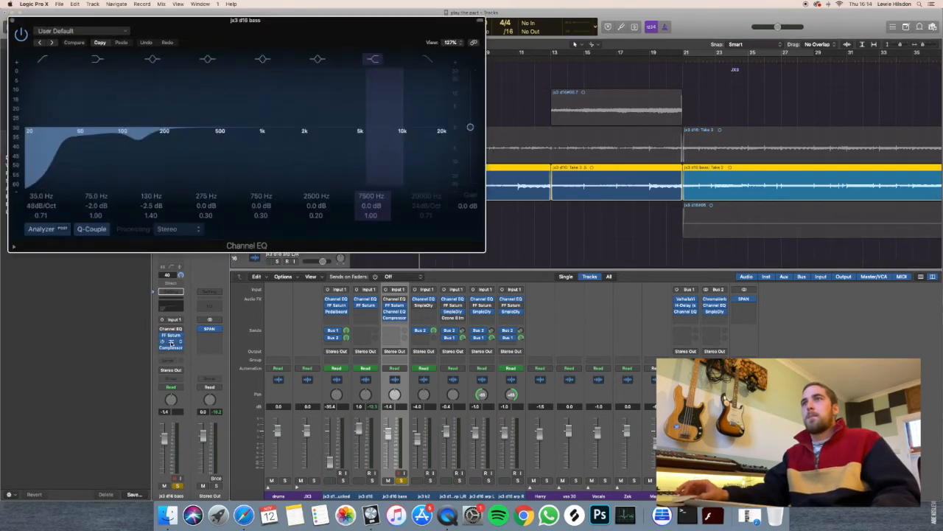
click(171, 348)
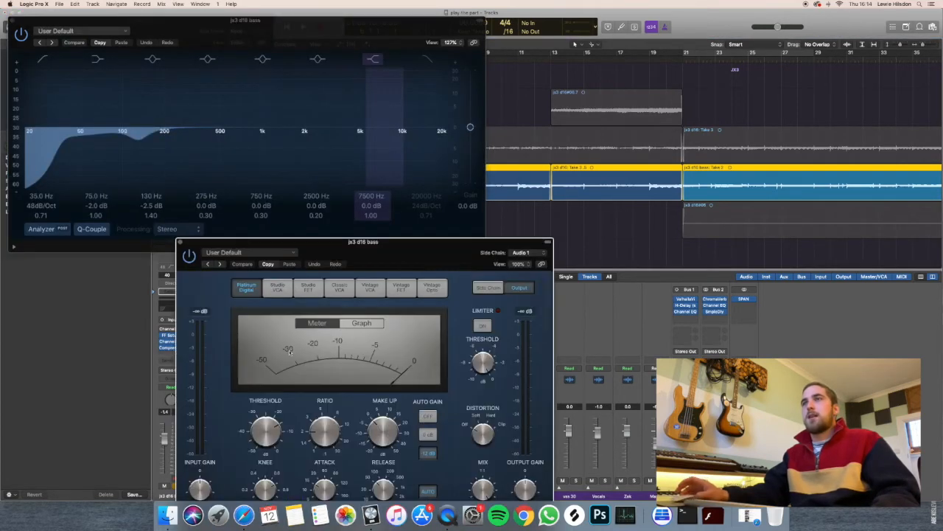
drag(392, 250, 297, 128)
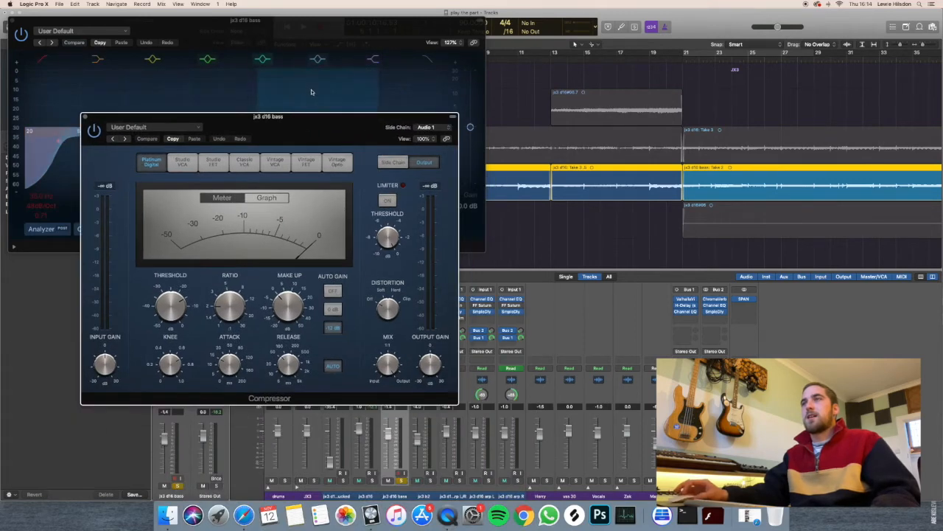
click(86, 117)
click(13, 19)
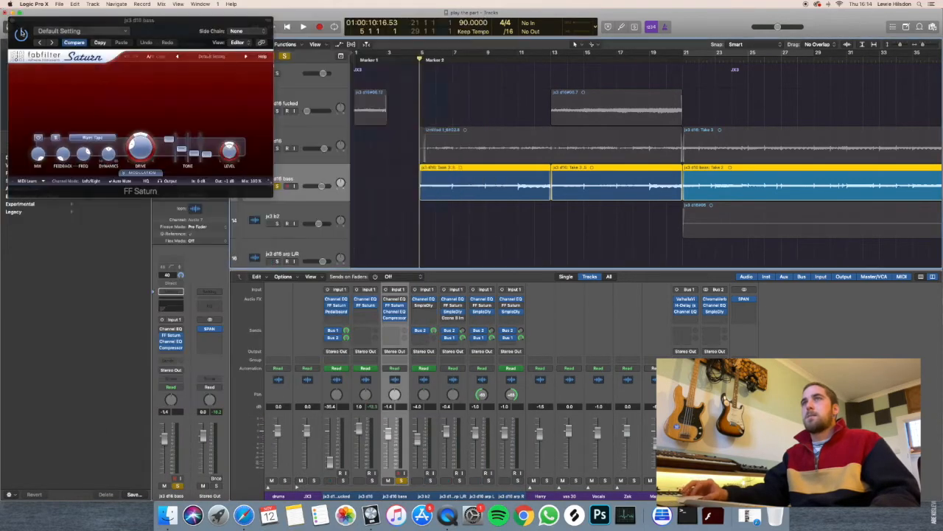
click(12, 21)
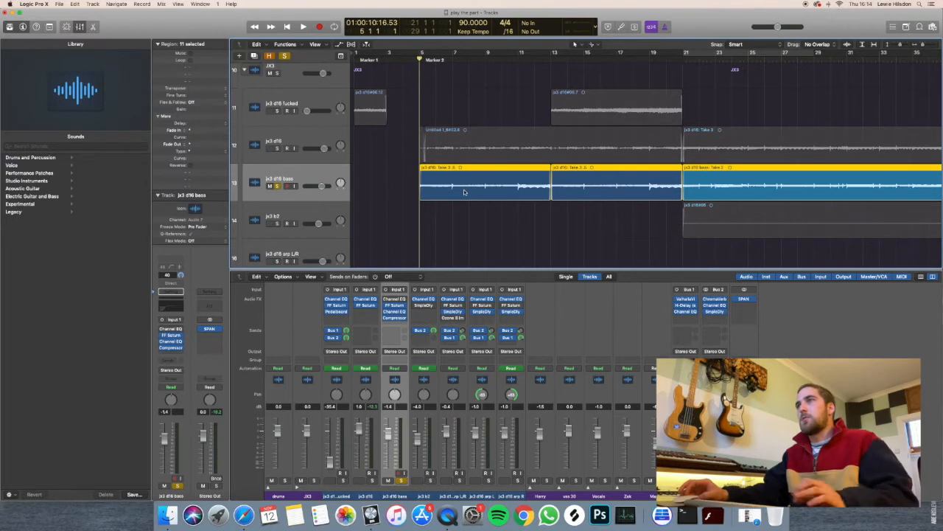
Examine the waveform of the jx3 d16 bass region up close from bar 5.
key(super+Right)
key(super+Right)
key(super+Down)
key(super+Down)
key(super+Right)
key(super+Right)
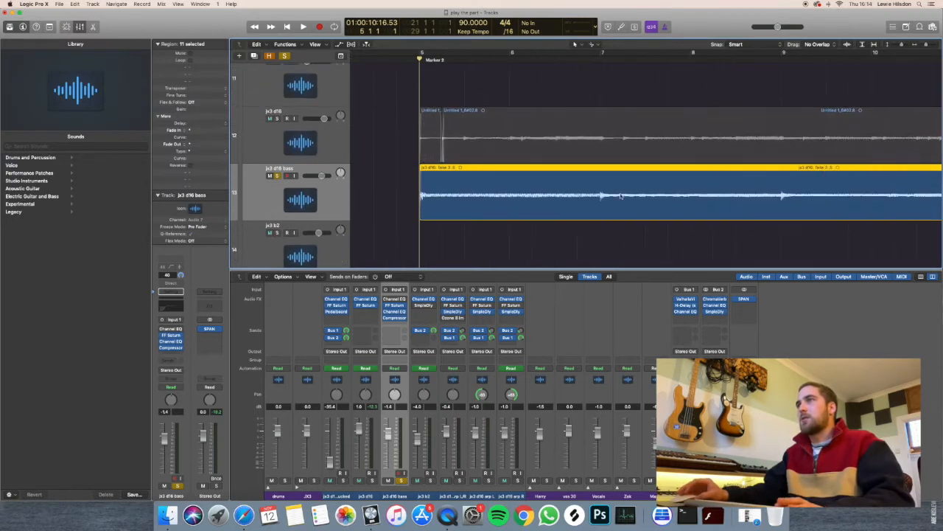
key(super+Up)
key(super+Left)
Play the soloed jx3 d16 bass track from bar 5 for about two bars.
click(412, 61)
key(space)
key(super+Left)
key(super+Left)
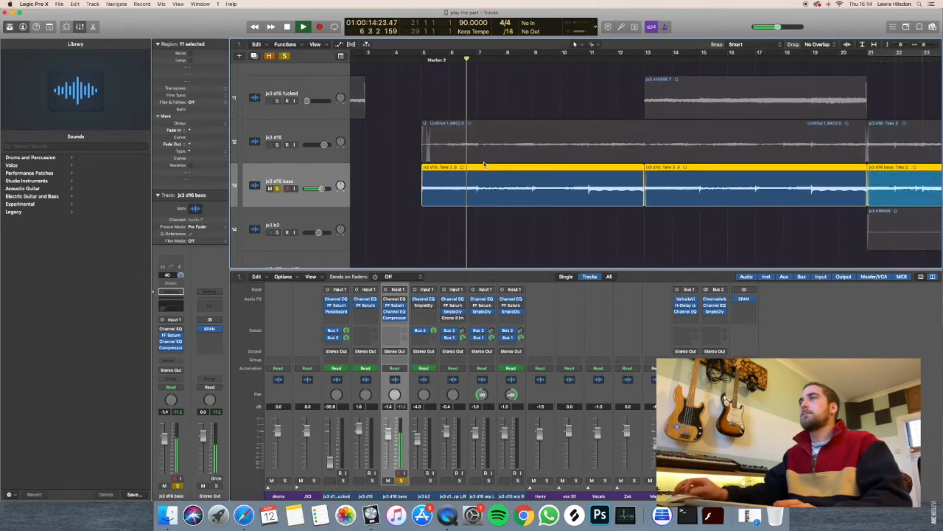
key(super+Left)
key(super+Left)
key(super+Left)
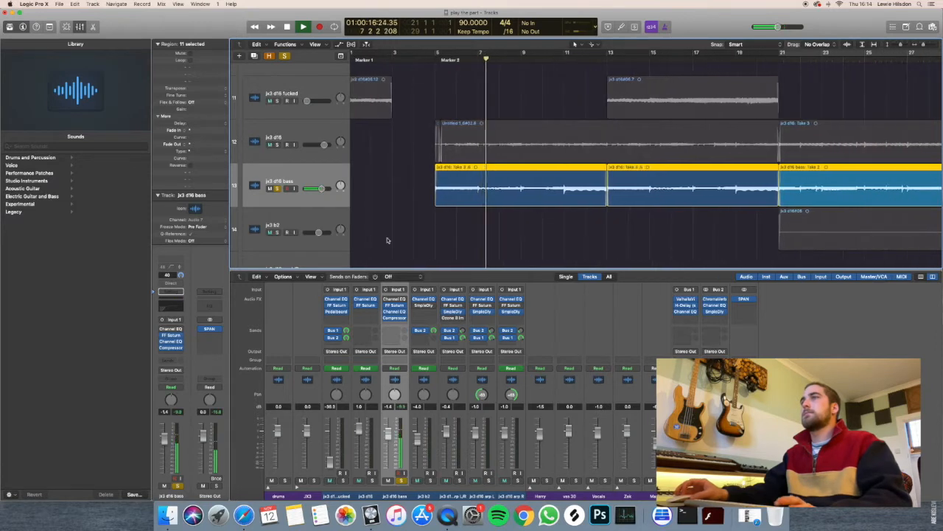
Stop playback, clear the solo on jx3 d16 bass, and select the jx3 b2 track below it.
scroll(299, 169, down, 4)
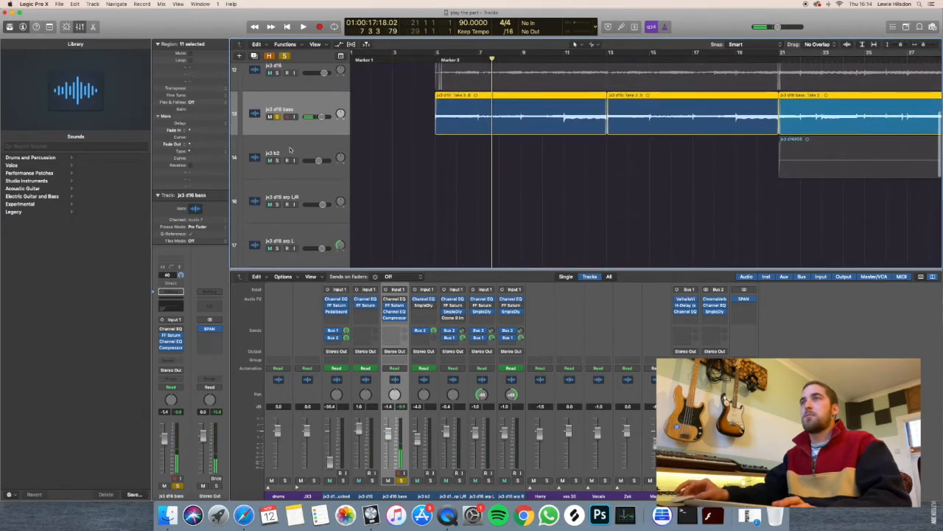
click(290, 146)
scroll(289, 145, down, 3)
scroll(278, 131, down, 5)
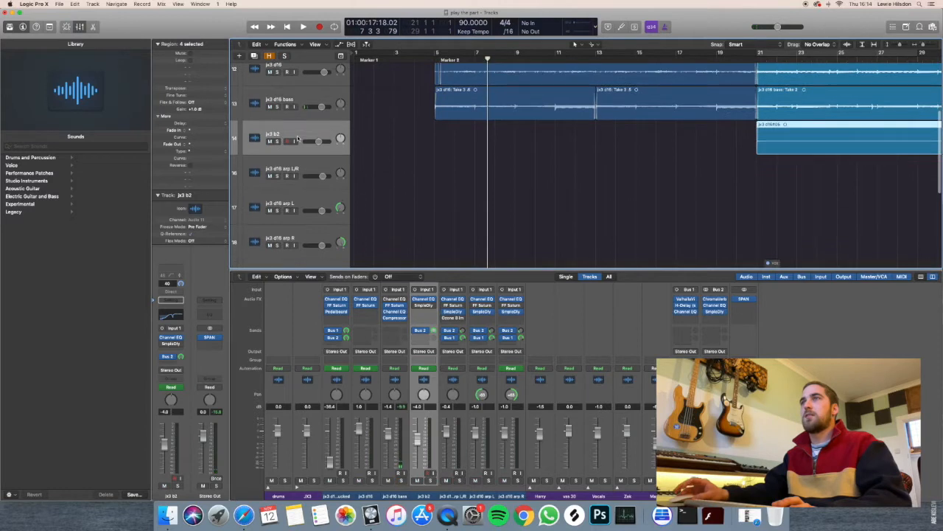
Solo the jx3 b2 track with the playhead at bar 21, and show its Channel EQ and Bus 2 send.
click(277, 138)
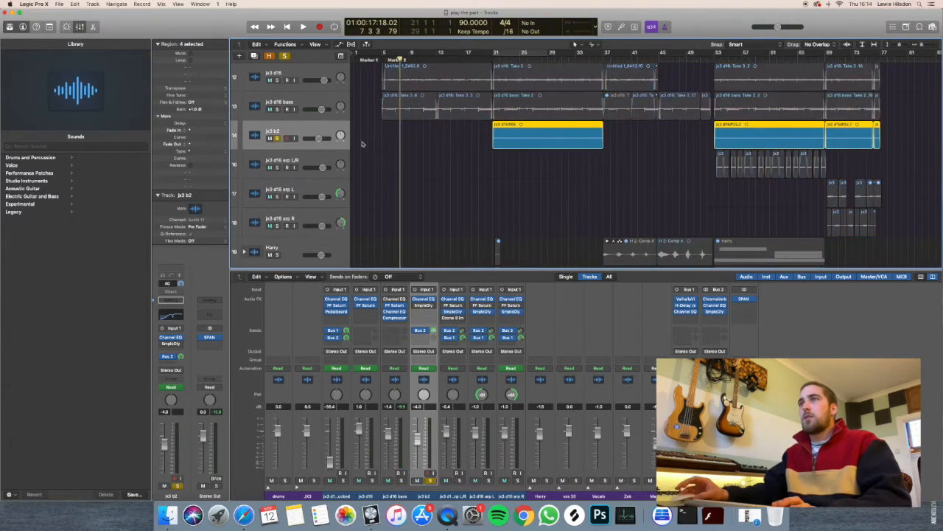
click(488, 58)
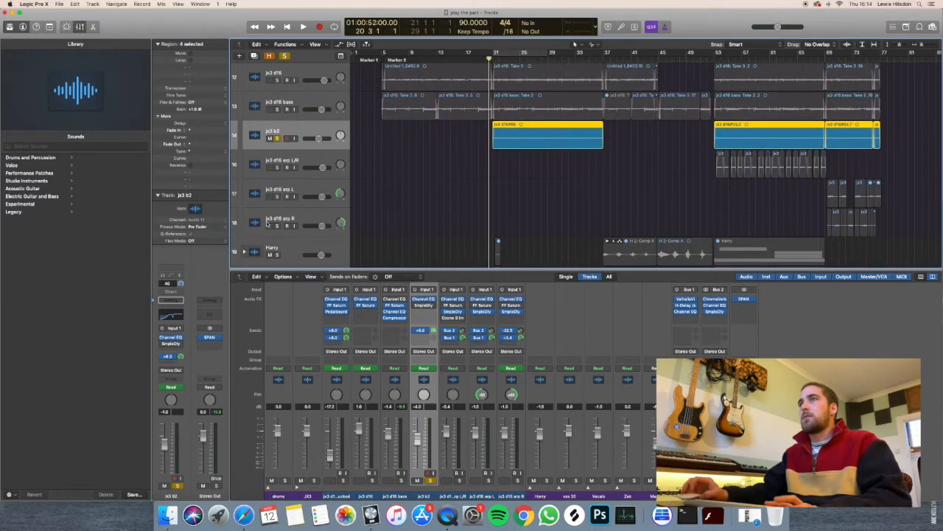
click(176, 315)
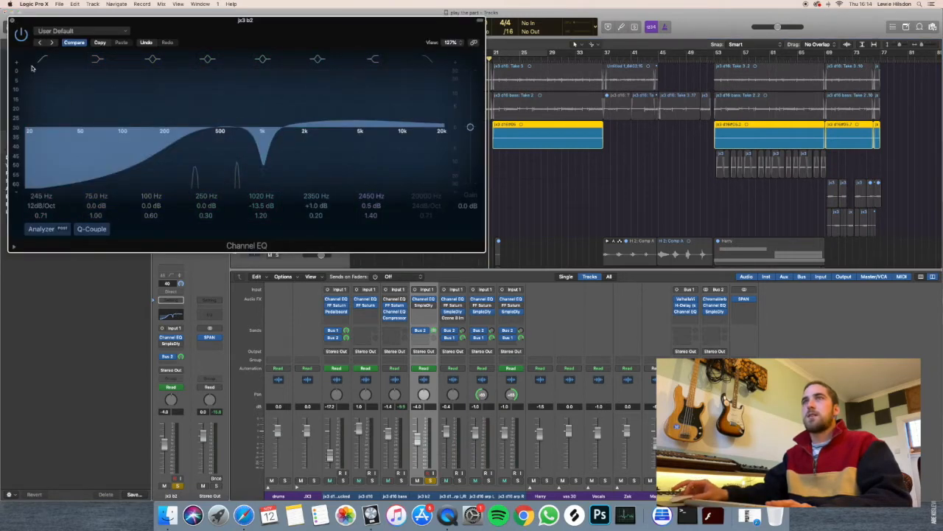
click(14, 20)
click(171, 358)
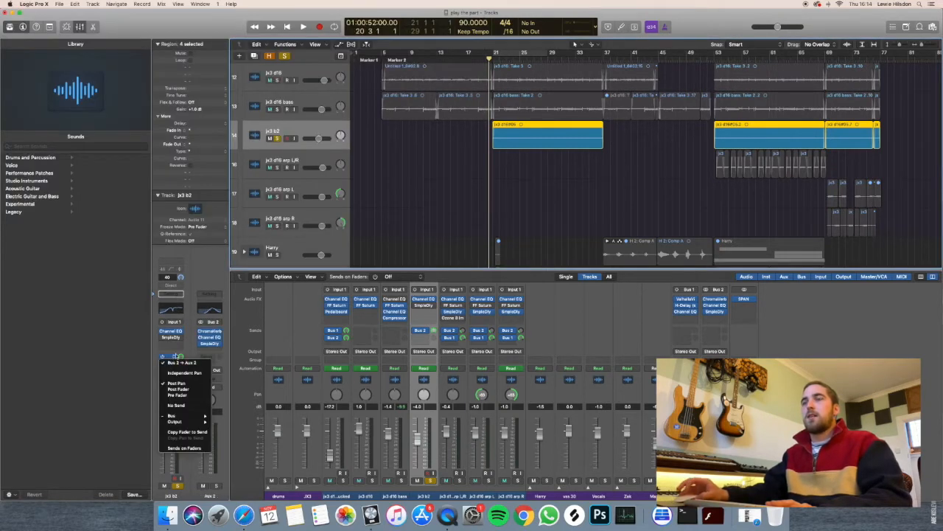
click(182, 352)
Play the soloed jx3 b2 track from bar 21 for about two bars and stop.
scroll(474, 190, up, 10)
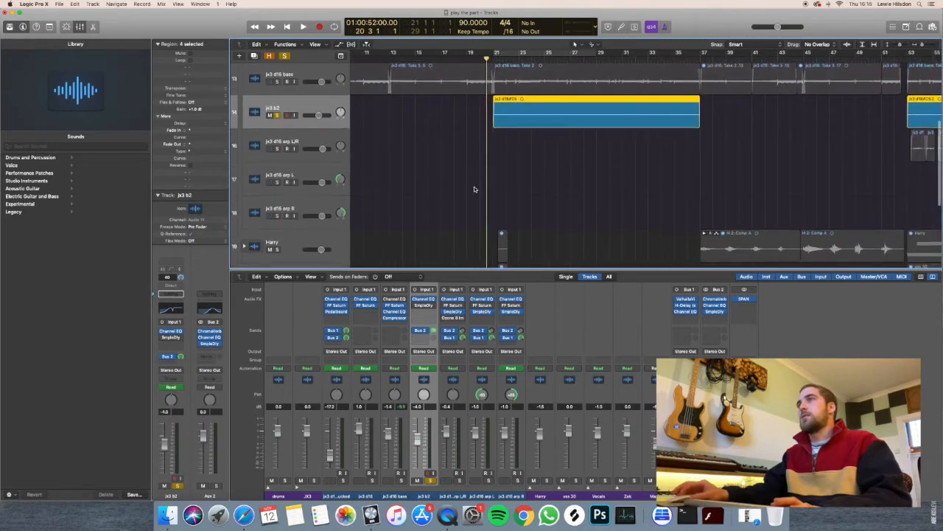
key(space)
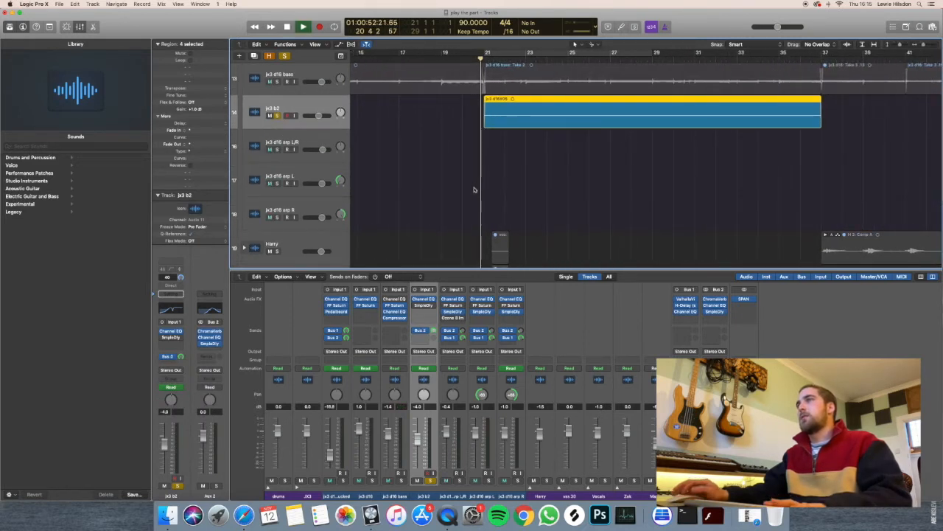
scroll(474, 190, down, 6)
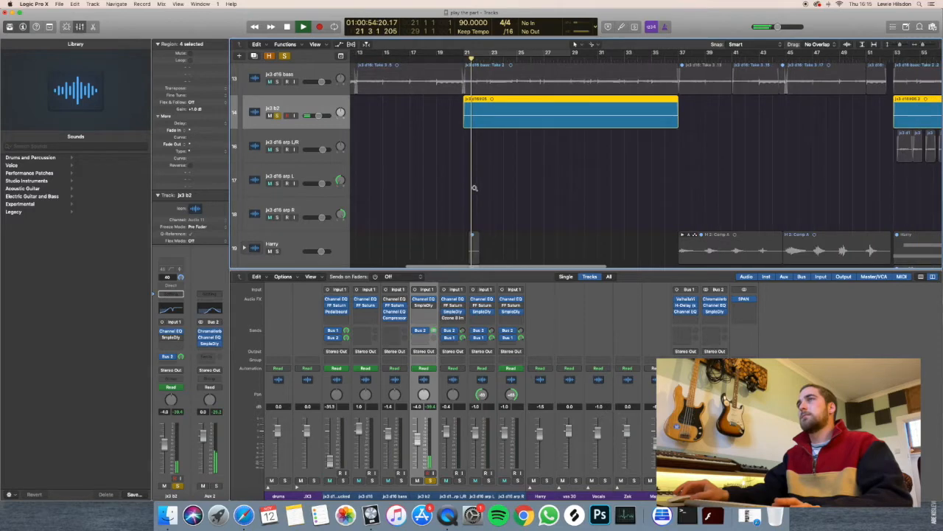
scroll(474, 189, down, 3)
scroll(474, 190, up, 4)
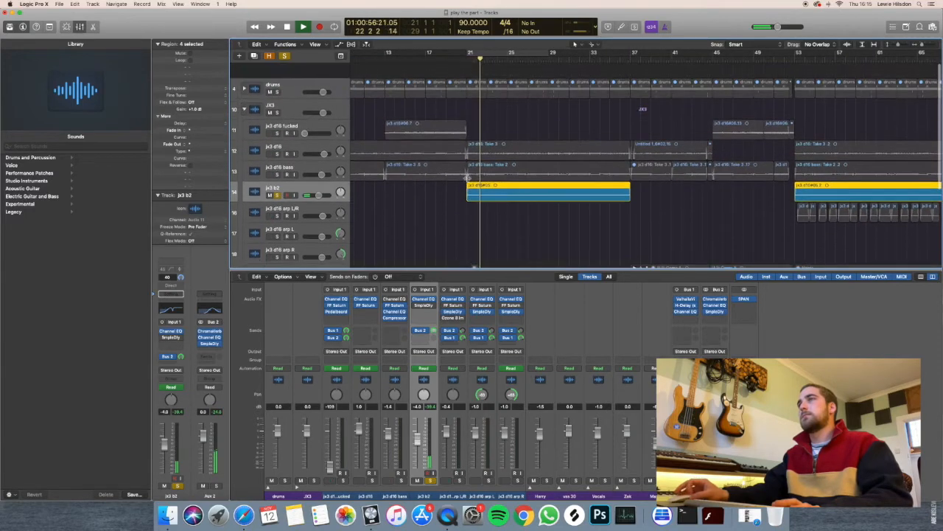
scroll(310, 149, down, 1)
key(space)
Play jx3 b2 with the drums and JX3 stacks also soloed from bar 21 for about three bars, and clear all solos.
drag(278, 76, 277, 108)
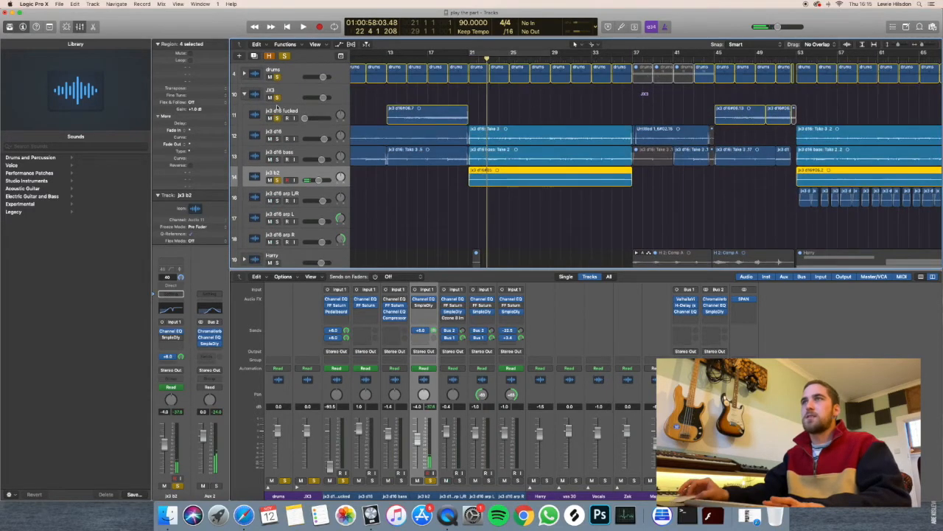
click(468, 59)
key(space)
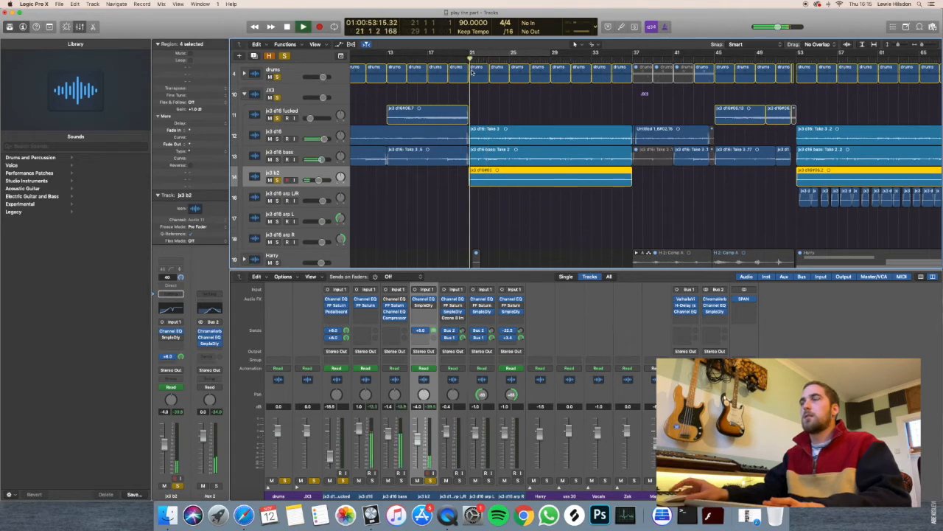
scroll(471, 73, down, 3)
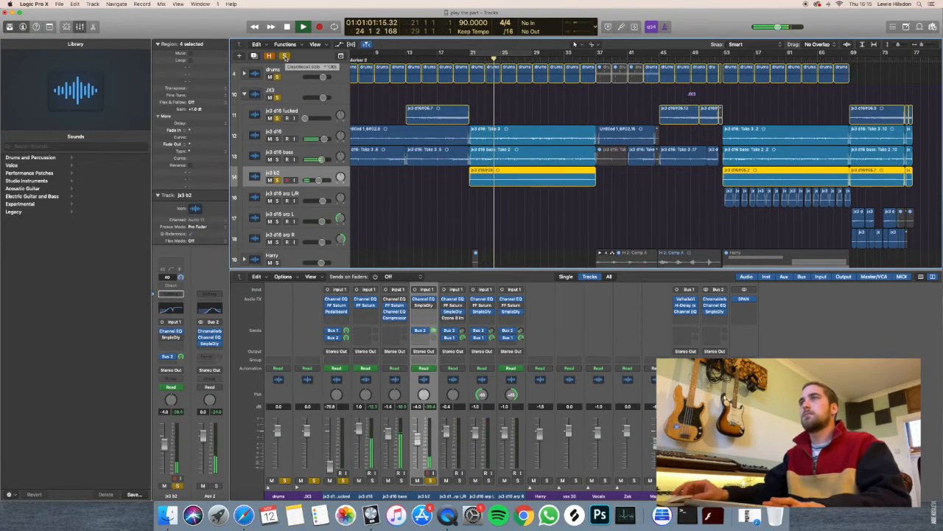
key(space)
click(285, 56)
Select and solo the jx3 d16 arp L/R, arp L and arp R tracks, and place the playhead at bar 53.
key(super+Up)
key(super+Up)
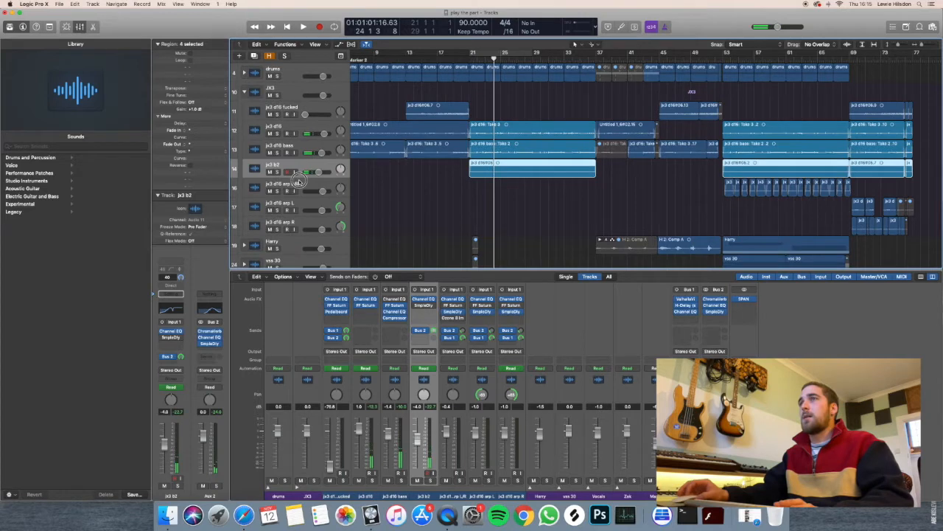
click(299, 185)
shift+click(302, 206)
shift+click(308, 227)
drag(278, 191, 277, 229)
key(super+Right)
key(super+Right)
key(super+Left)
key(super+Left)
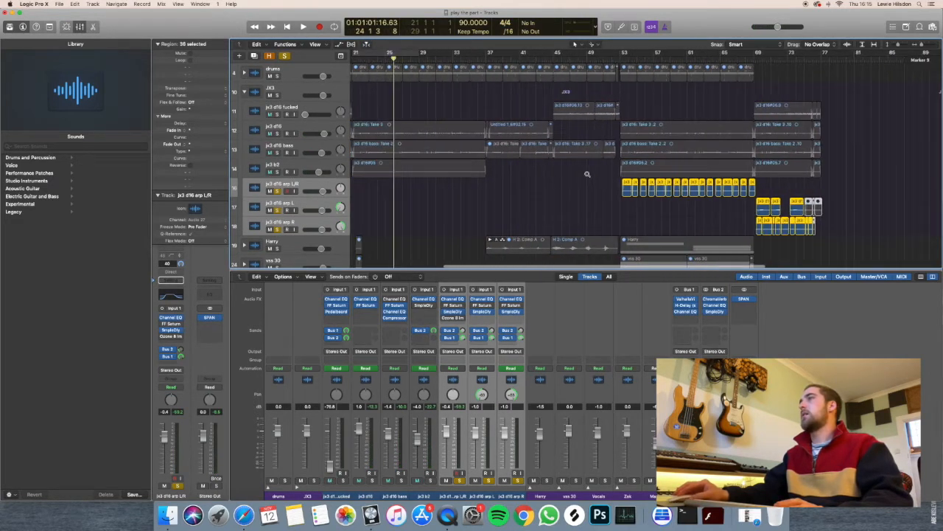
click(532, 59)
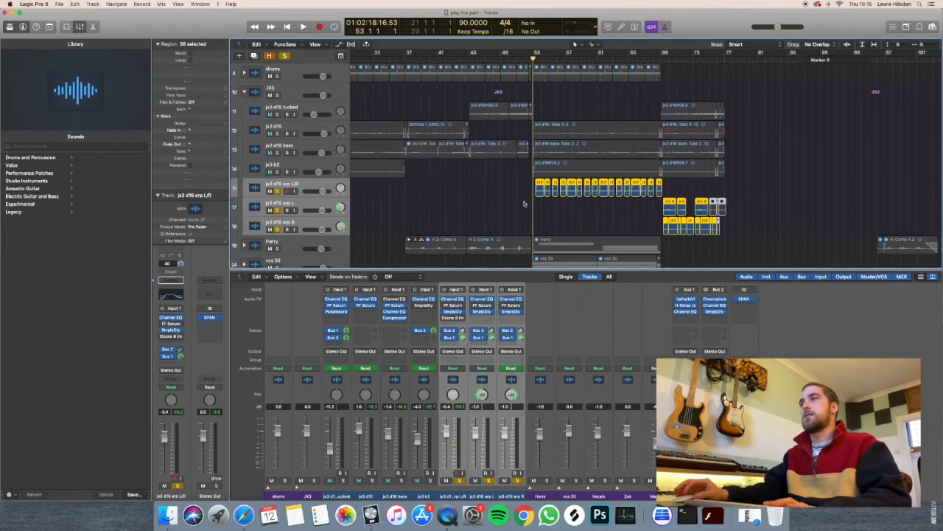
Play the soloed arp tracks from bar 53 for about two bars and stop.
scroll(528, 201, up, 1)
scroll(528, 202, up, 1)
scroll(527, 201, up, 1)
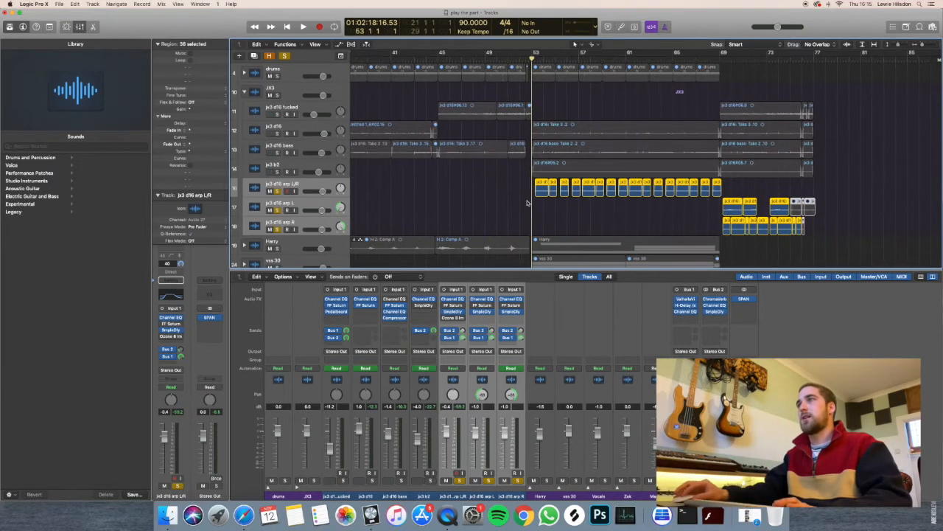
scroll(538, 203, right, 2)
key(space)
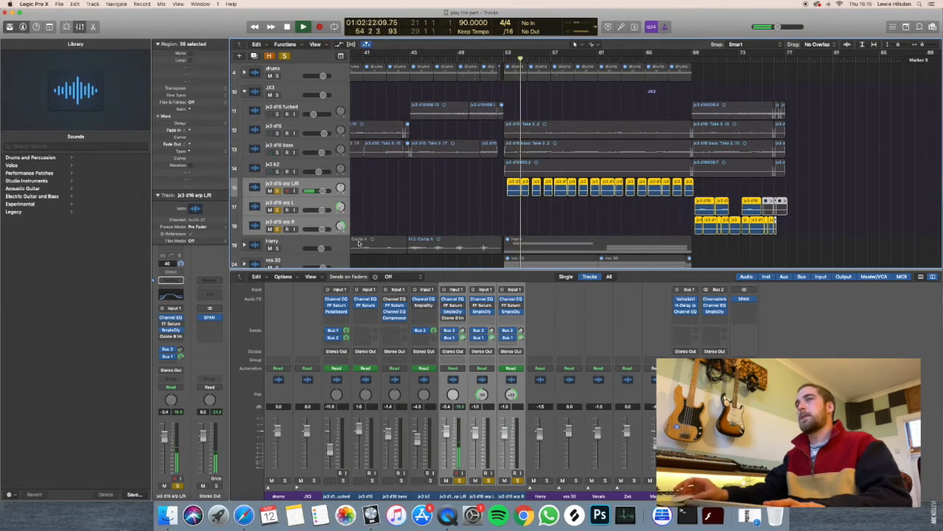
click(404, 202)
key(space)
Show the Channel EQ and sample delay on jx3 d16 arp L/R, close both windows, and check its Bus 2 and Bus 1 sends.
click(171, 319)
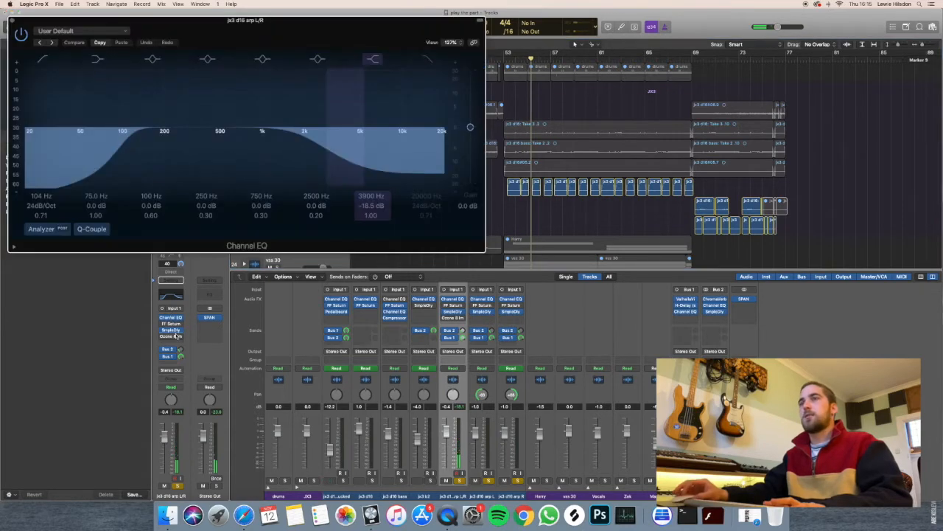
click(171, 329)
click(12, 21)
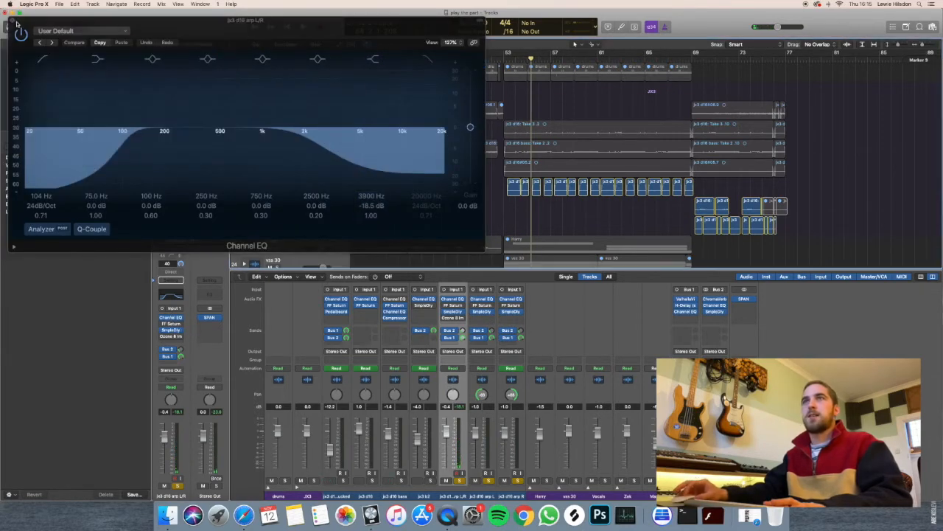
click(15, 23)
click(171, 349)
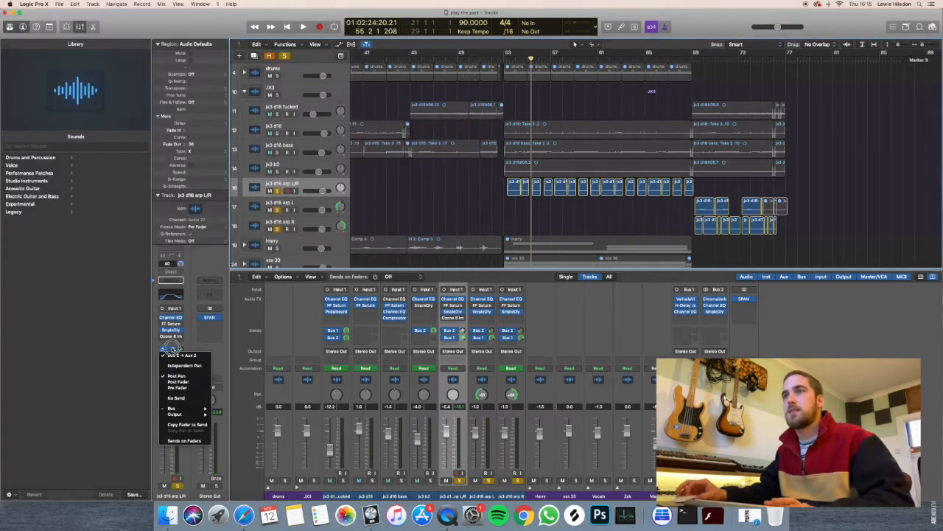
click(168, 358)
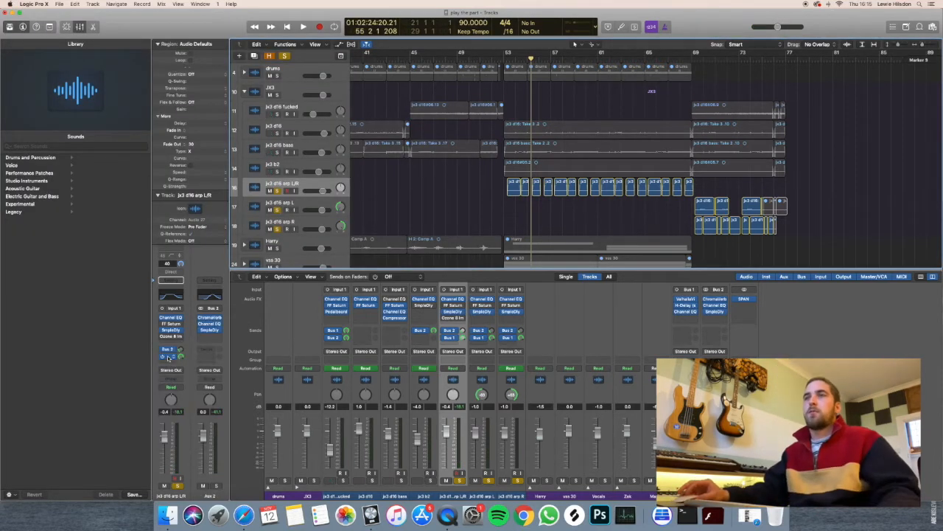
Place the playhead at bar 69 and compare the jx3 d16 arp L and arp R tracks, leaving arp L selected.
drag(531, 59, 689, 78)
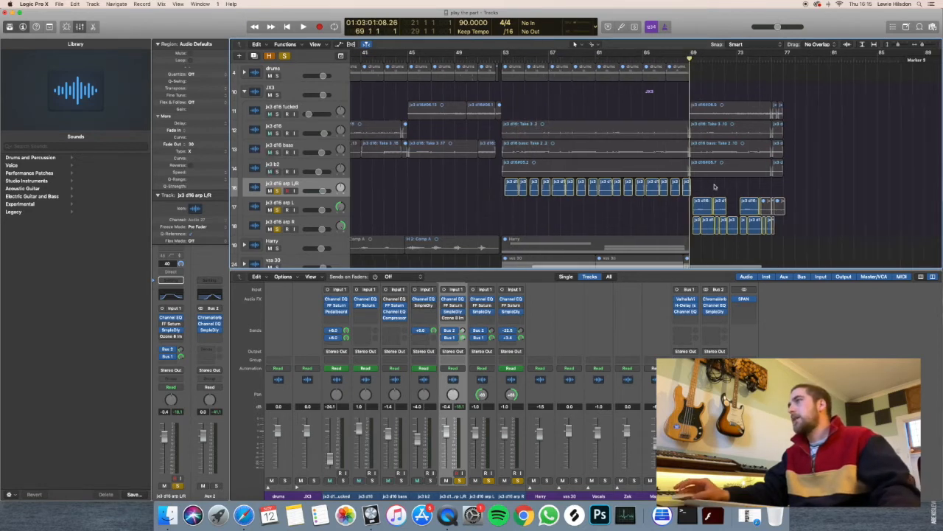
scroll(824, 223, right, 2)
click(300, 206)
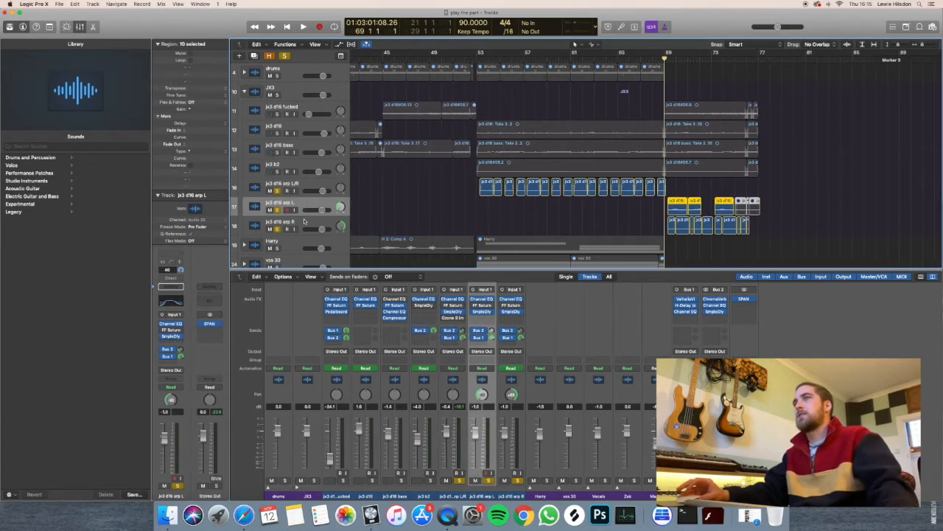
click(304, 221)
click(311, 203)
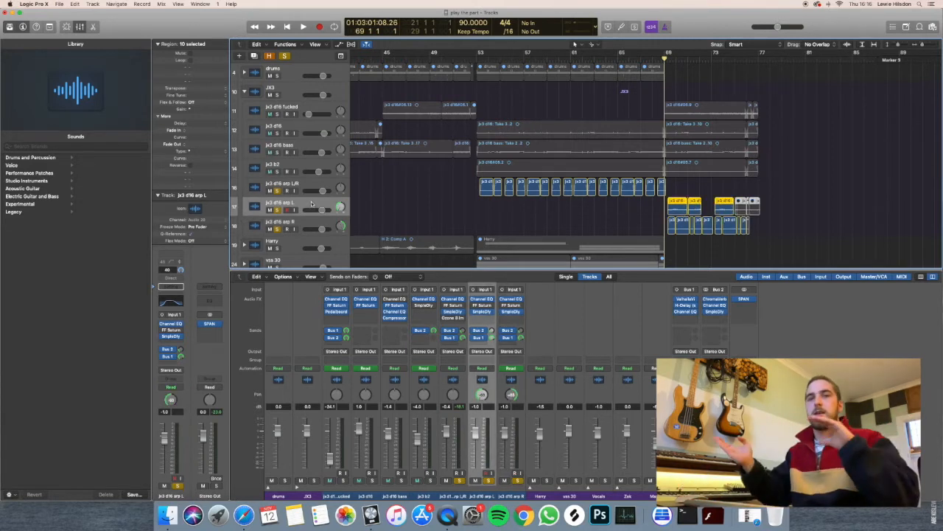
scroll(358, 186, down, 3)
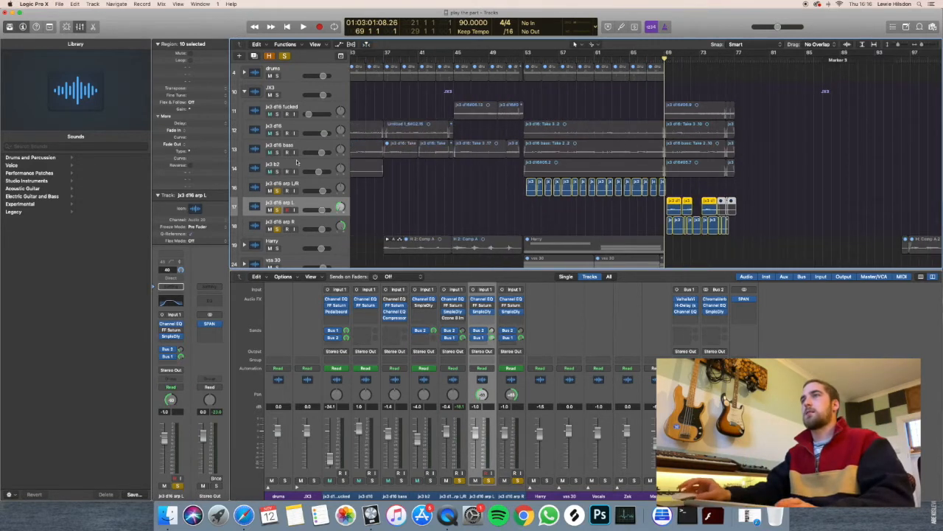
Clear all solos and display the automation lanes on the tracks.
click(283, 57)
scroll(358, 138, down, 2)
scroll(372, 139, right, 3)
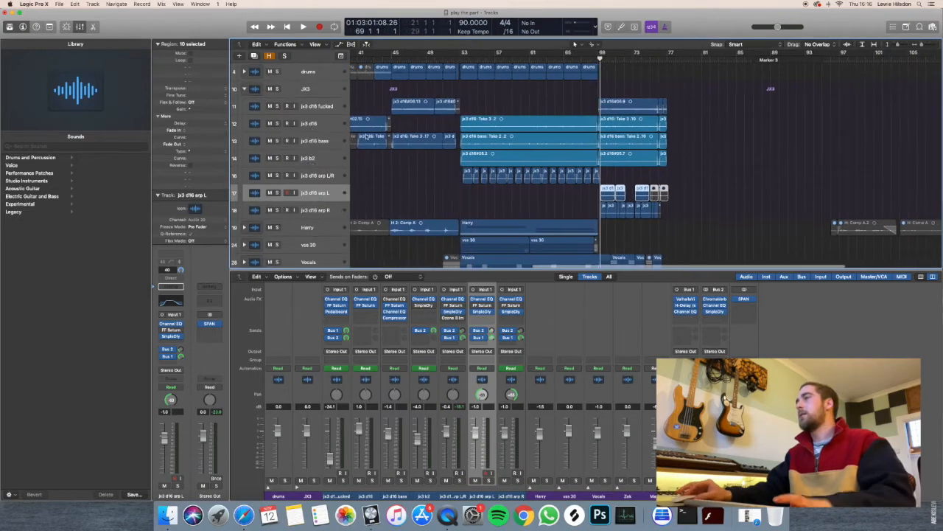
scroll(482, 126, up, 1)
scroll(619, 134, right, 2)
key(a)
Examine the automation curves on the JX3 tracks around bars 69 to 77.
scroll(619, 134, up, 3)
scroll(619, 134, up, 1)
scroll(619, 134, up, 2)
scroll(619, 134, right, 1)
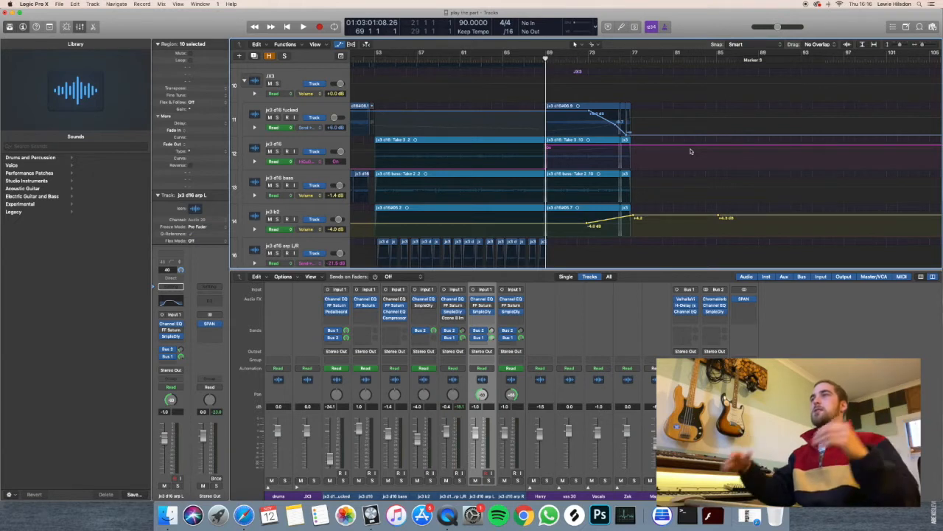
scroll(691, 151, up, 2)
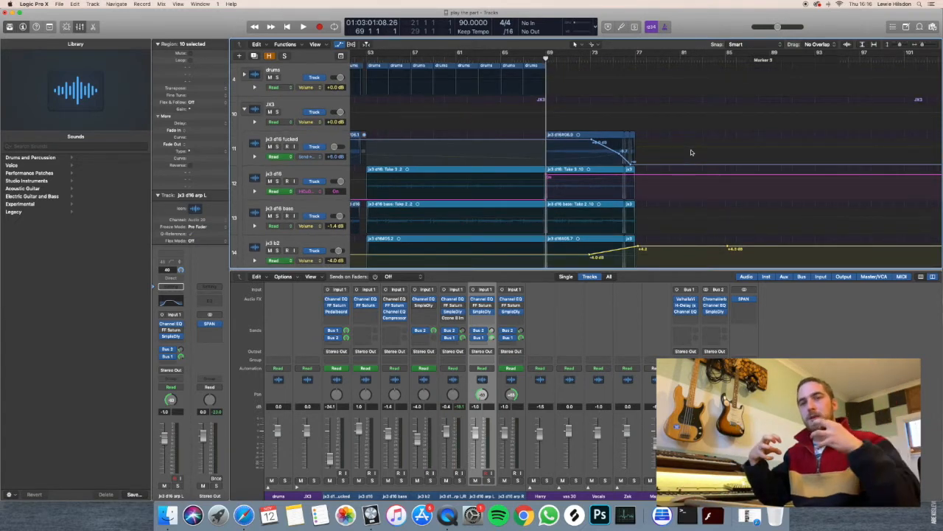
scroll(654, 153, down, 3)
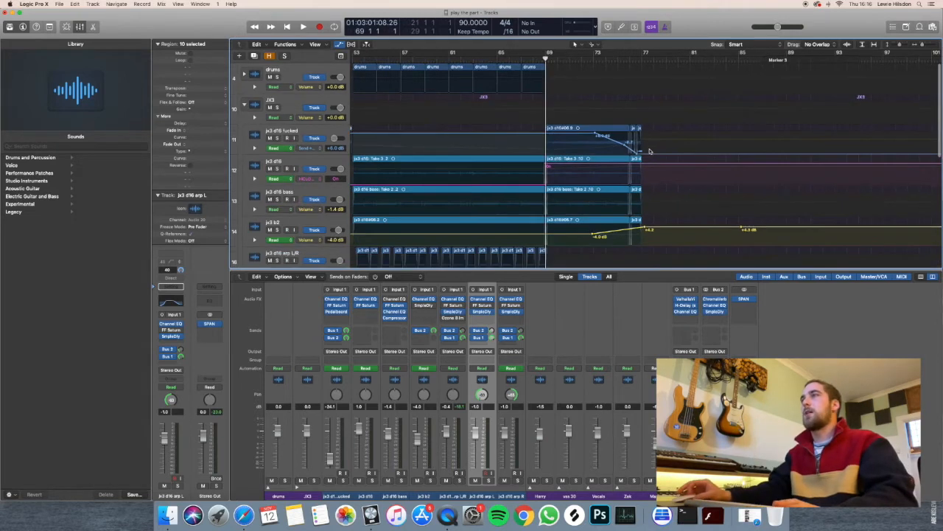
Place the playhead in bar 72 just before the automation ramps, and solo the JX3 stack.
click(584, 59)
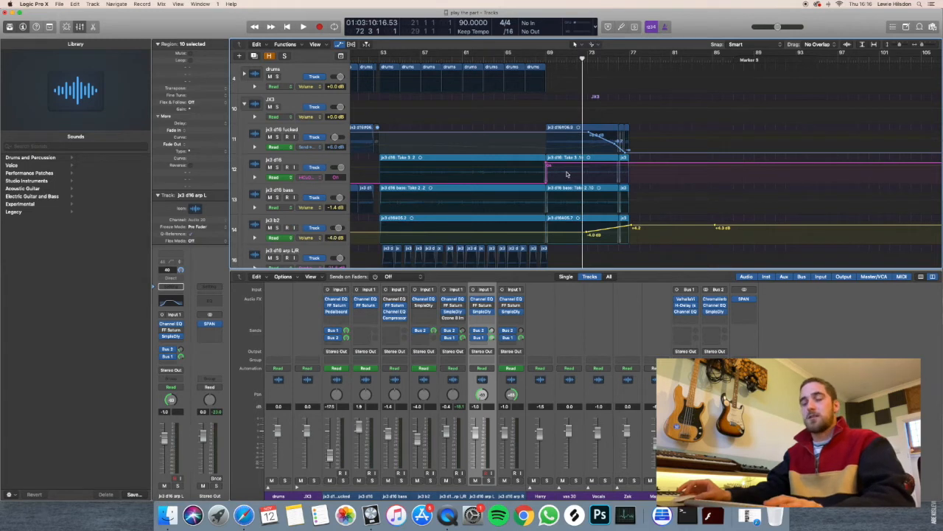
scroll(594, 230, right, 3)
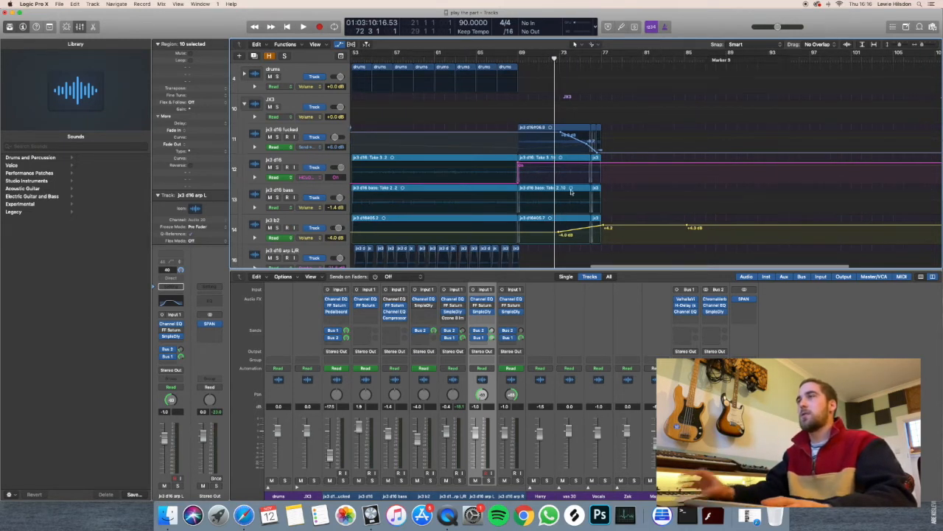
scroll(576, 226, down, 1)
key(super+Right)
key(super+Right)
scroll(574, 204, right, 4)
click(279, 96)
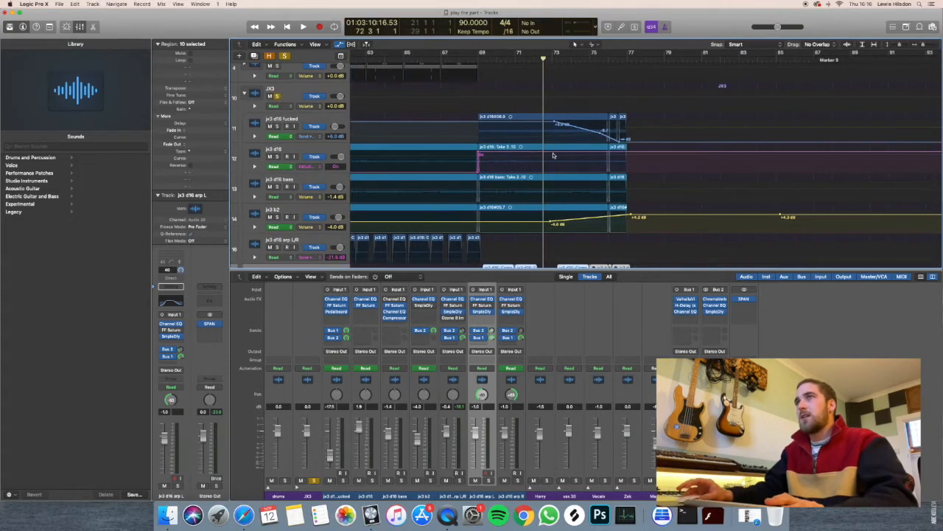
key(super+Right)
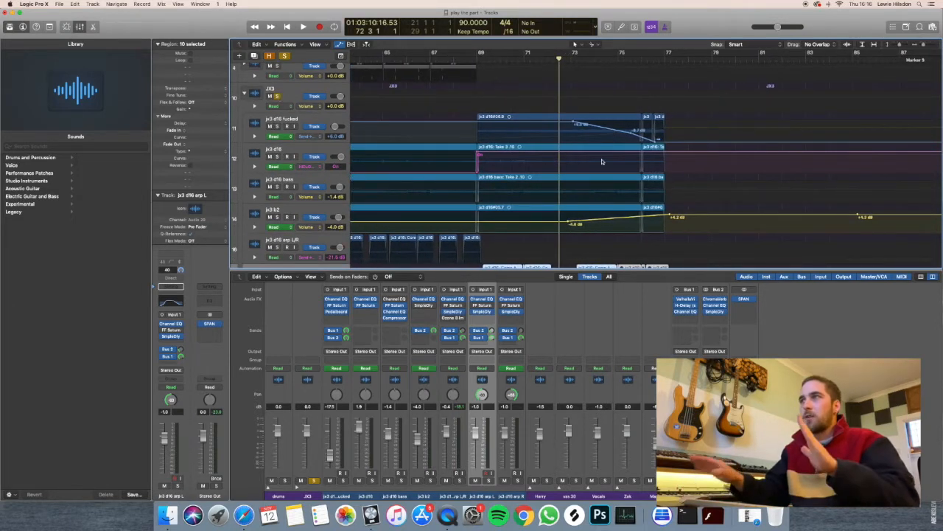
Show the Volume automation of the jx3 d16 fucked track, and switch its lane back to the send automation.
click(324, 136)
click(324, 122)
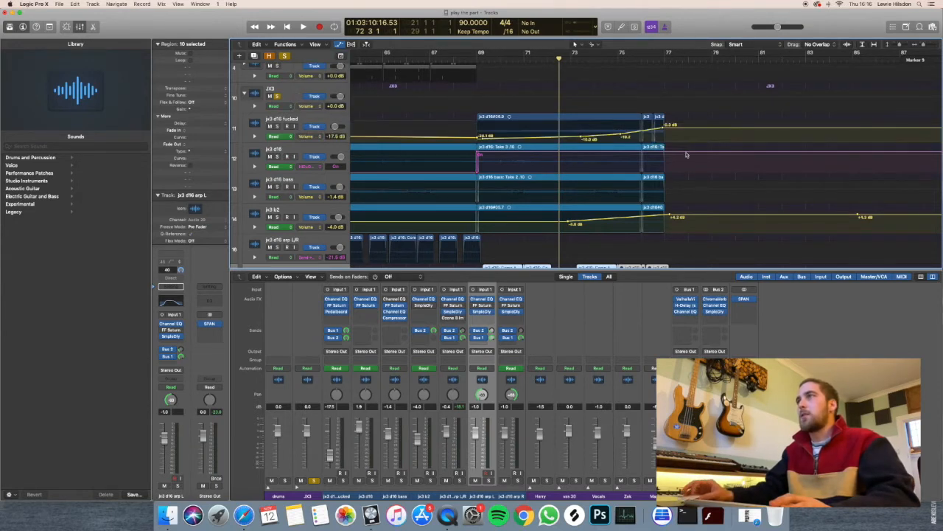
click(322, 137)
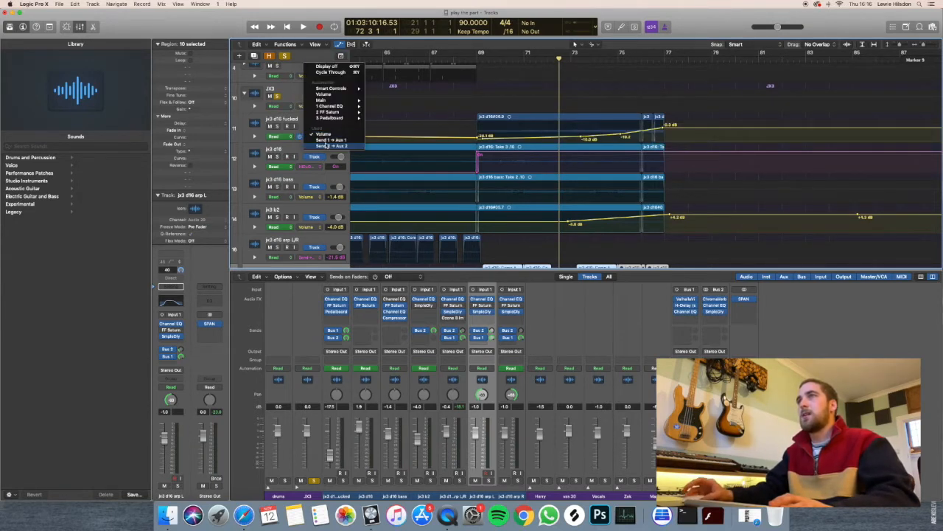
click(359, 138)
click(316, 138)
click(325, 141)
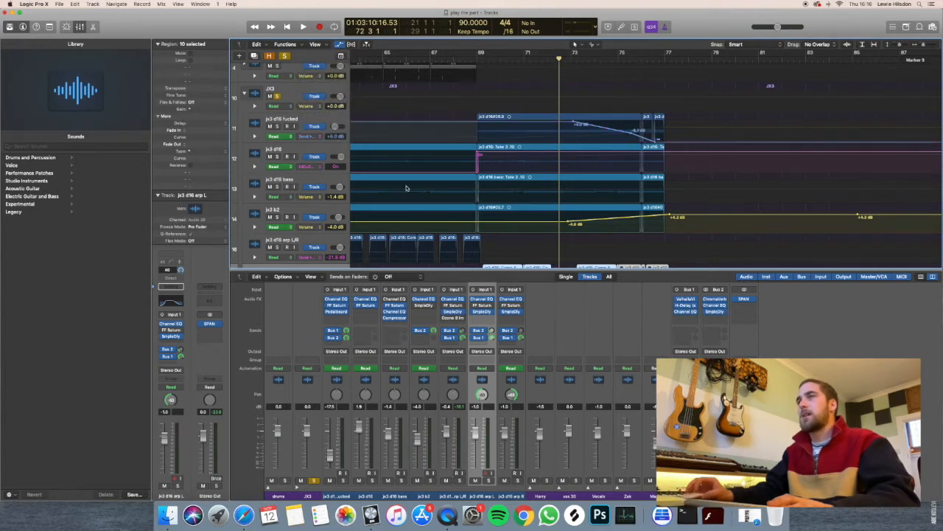
Switch the jx3 b2 lane from Volume to its send automation and play the soloed JX3 stack from bar 72 beat 3.
click(317, 228)
click(328, 230)
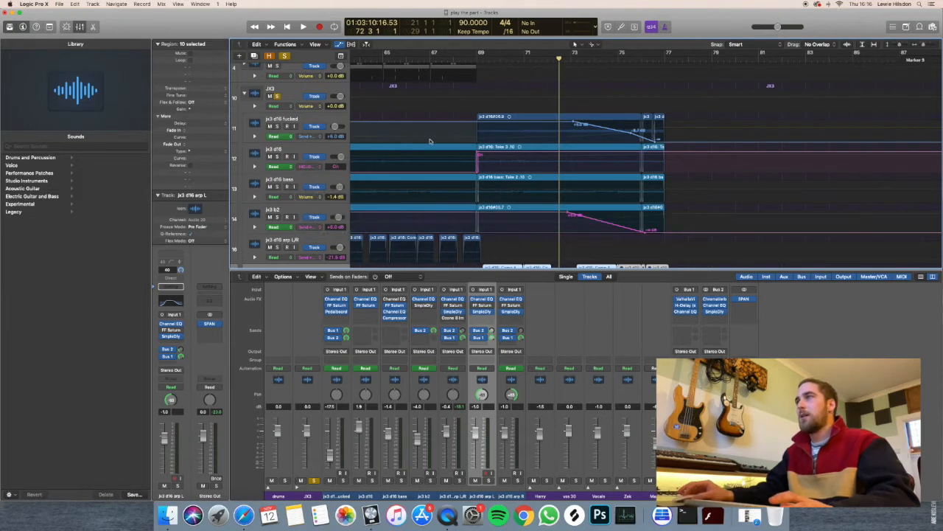
drag(547, 64, 562, 61)
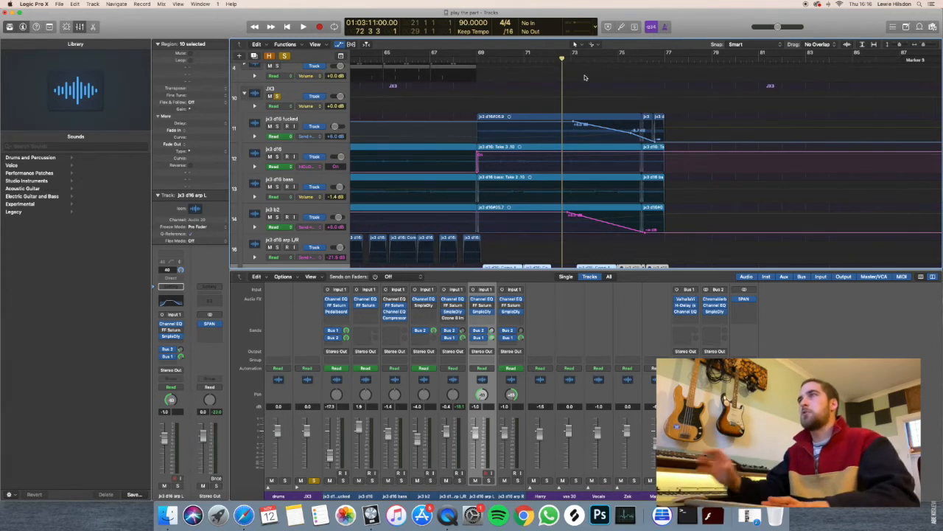
key(space)
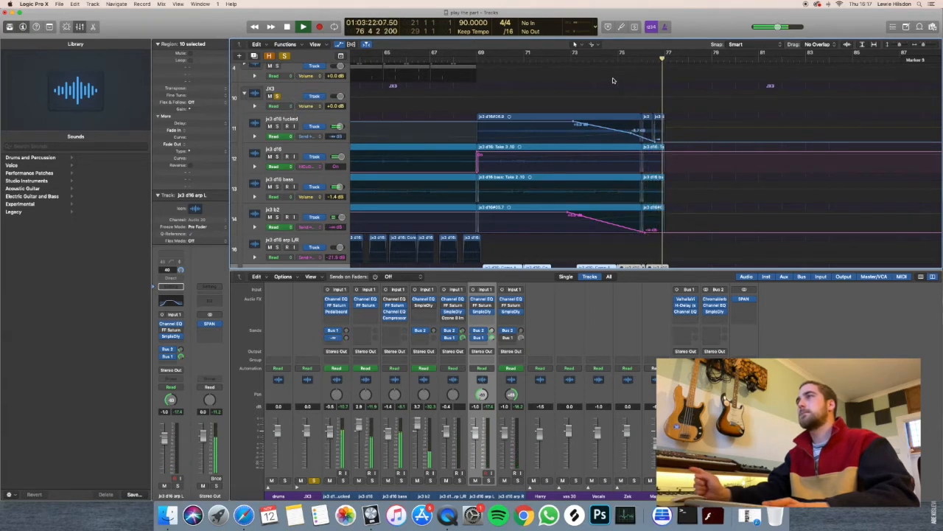
Unsolo the JX3 stack and hide the automation lanes.
click(277, 96)
key(a)
key(super+Left)
key(super+Left)
key(a)
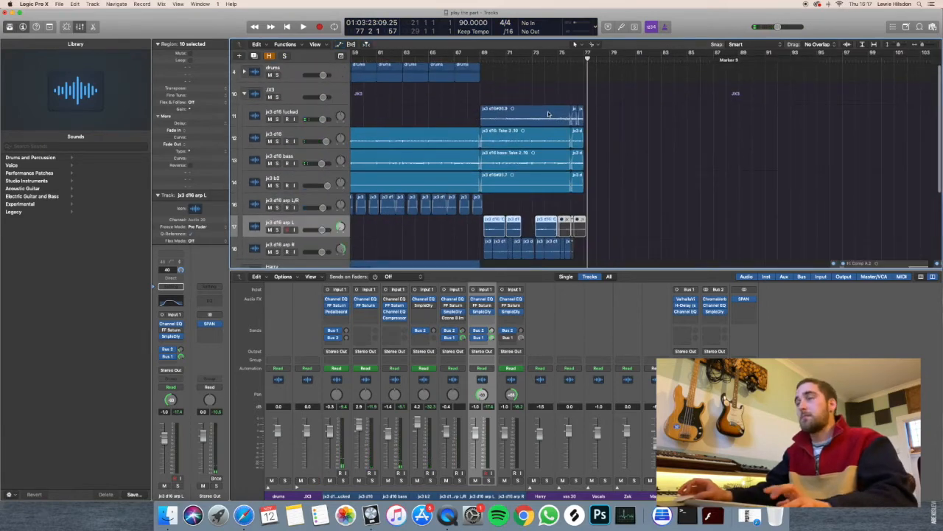
key(a)
key(a)
key(super+Left)
key(super+Up)
scroll(544, 116, left, 5)
key(super+Up)
key(super+Left)
scroll(543, 116, left, 7)
click(483, 190)
scroll(472, 191, left, 5)
Solo and expand the vss 30 stack and play it from bar 53.
click(308, 210)
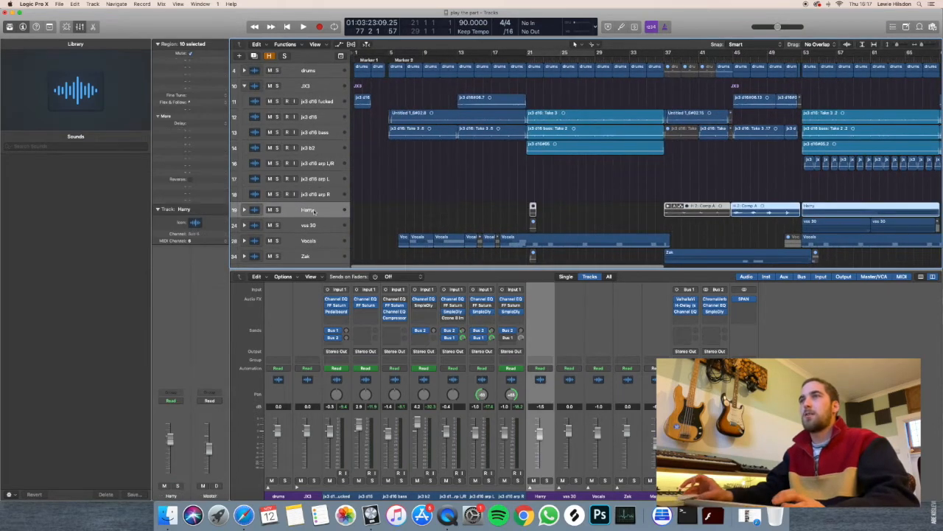
scroll(436, 211, up, 2)
scroll(436, 212, up, 2)
click(313, 225)
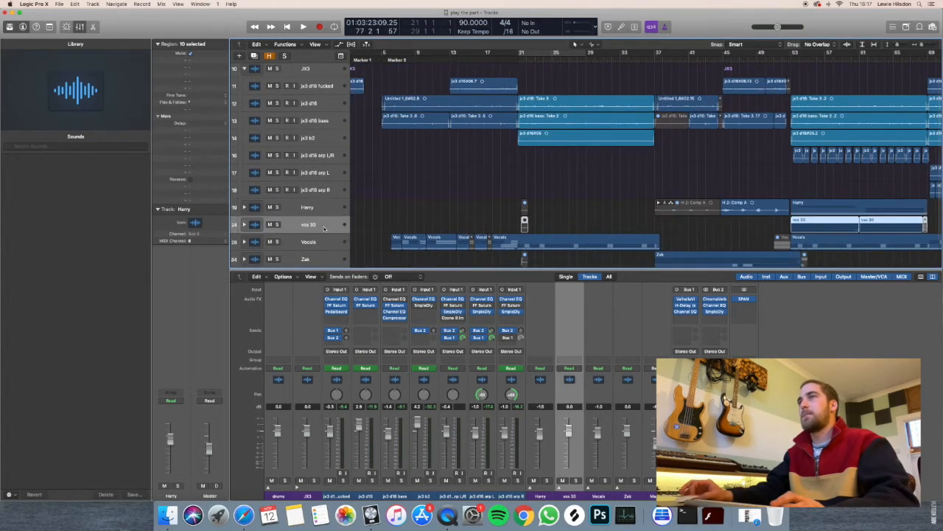
scroll(407, 177, right, 3)
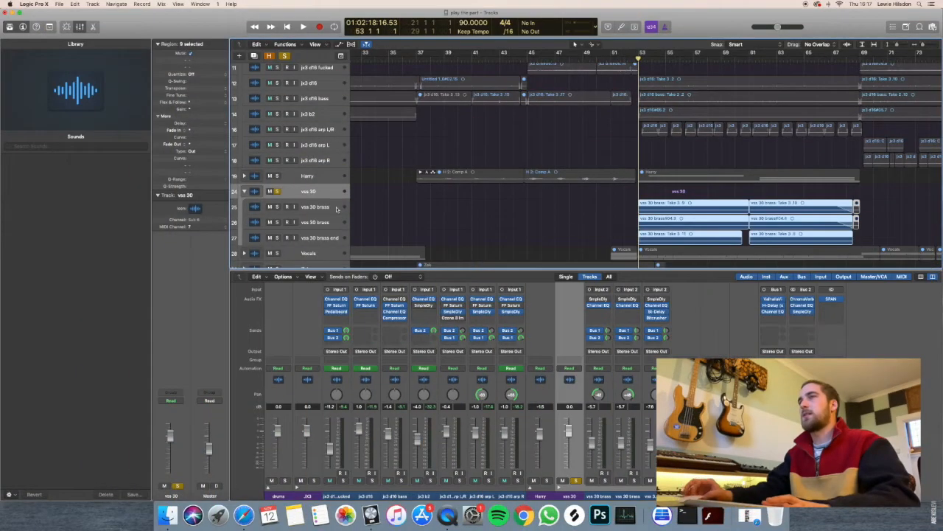
key(space)
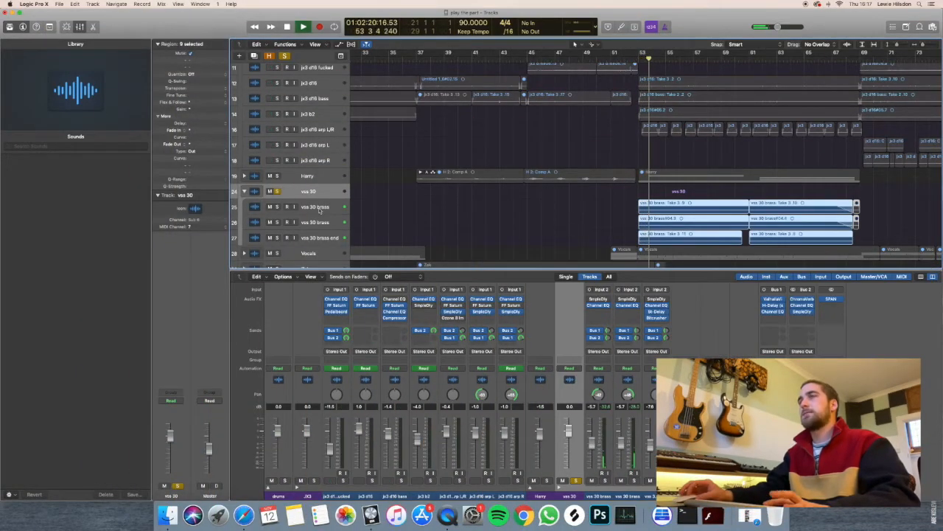
Stop playback, view the channel strips of the three vss 30 brass tracks, and open the Bitcrusher on vss 30 brass end.
click(319, 210)
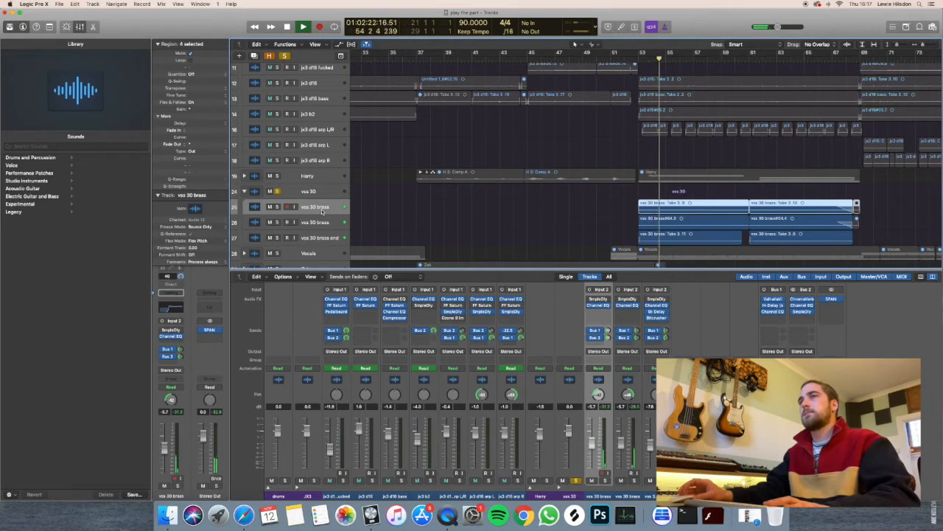
key(space)
click(310, 221)
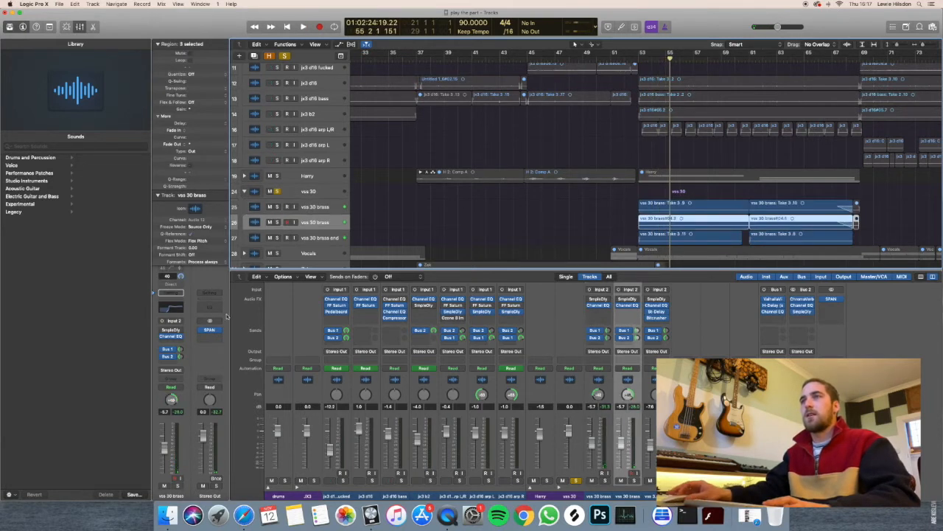
click(306, 238)
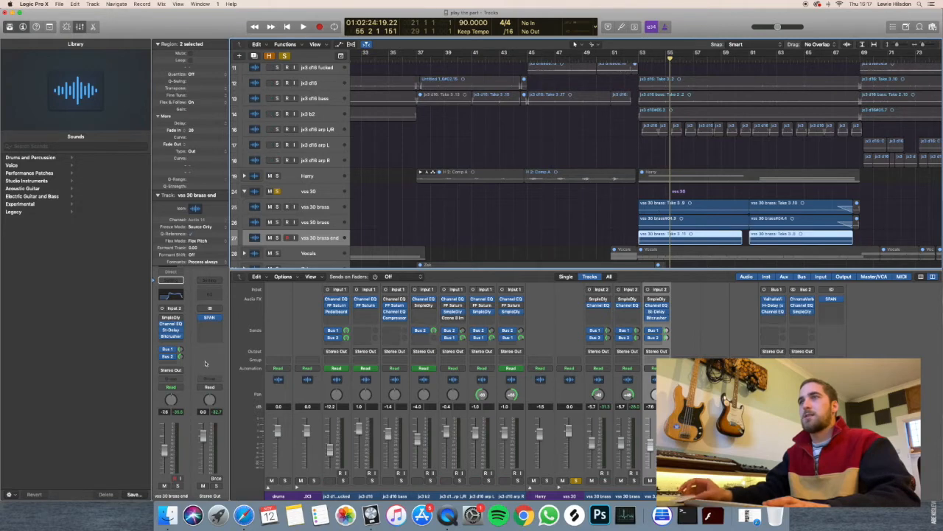
click(170, 336)
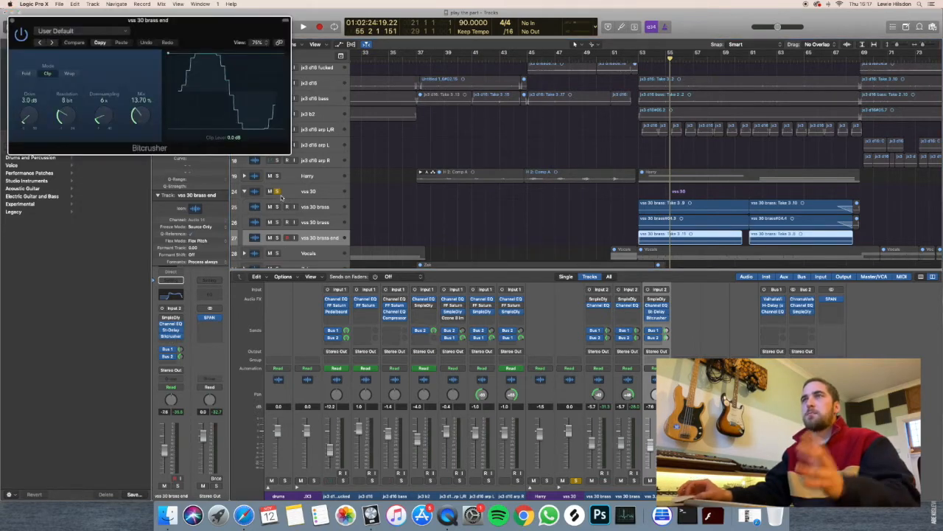
Clear the vss 30 solo, collapse the stack, and close the Bitcrusher window.
key(super+a)
click(245, 191)
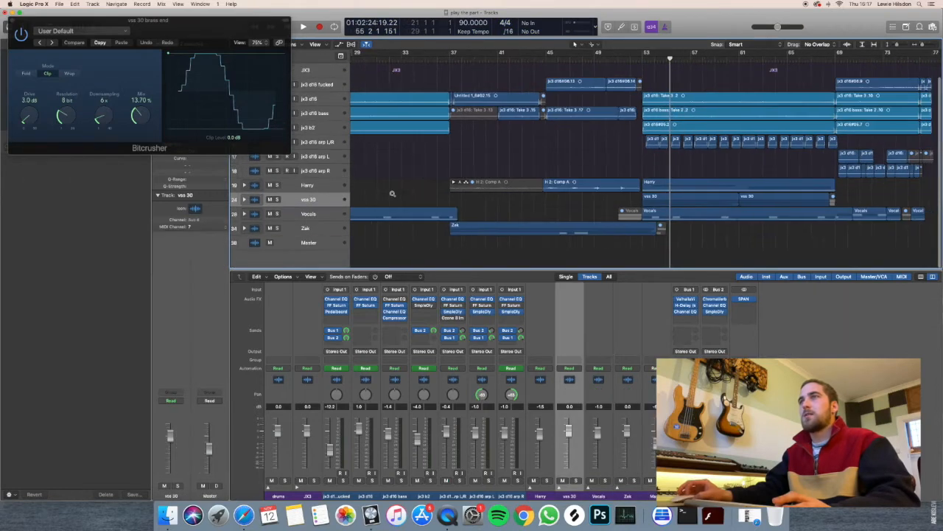
click(13, 24)
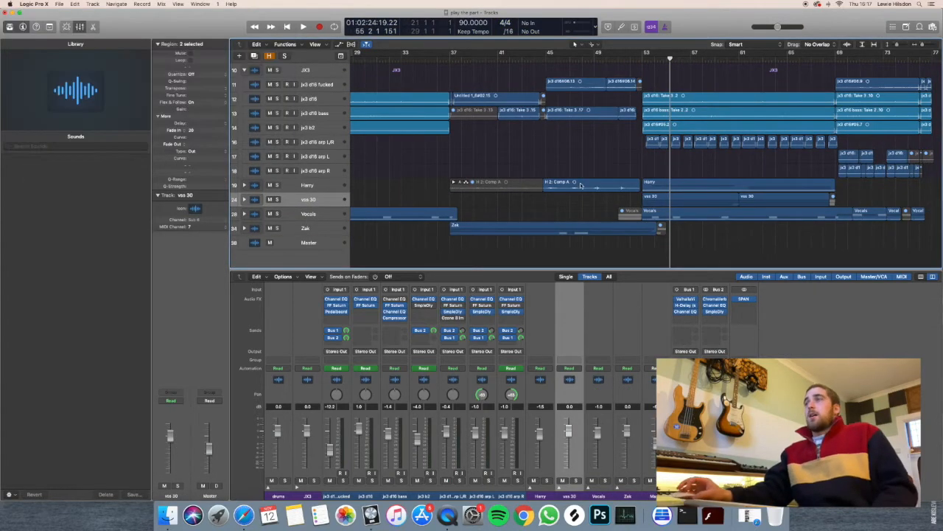
Expand and solo the stack above vss 30 that holds the H eq, H and H 2 tracks.
scroll(580, 181, right, 2)
key(super+Down)
key(super+Down)
key(super+Down)
key(super+Down)
key(super+Down)
key(super+Down)
key(super+Down)
key(super+Down)
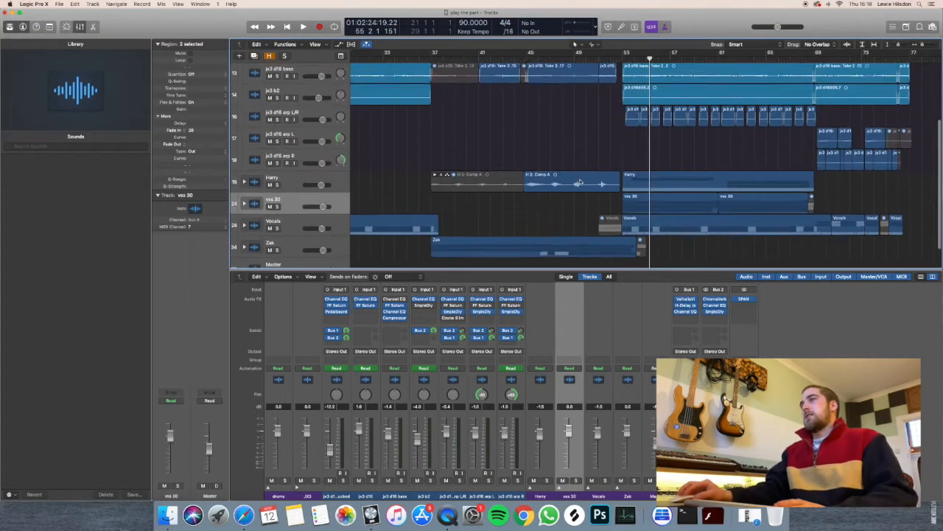
click(252, 183)
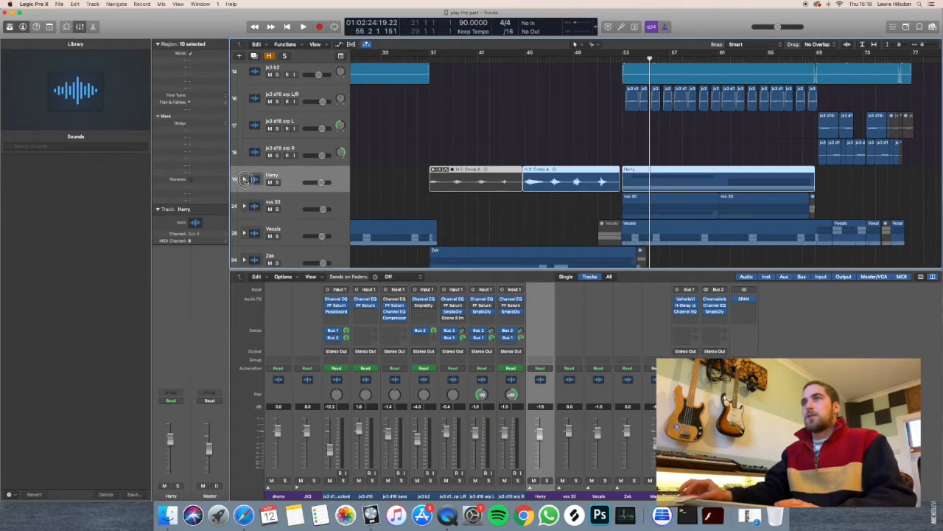
click(245, 179)
scroll(286, 189, down, 2)
key(super+Up)
key(super+Up)
key(super+Up)
key(super+Up)
key(super+Up)
key(super+Up)
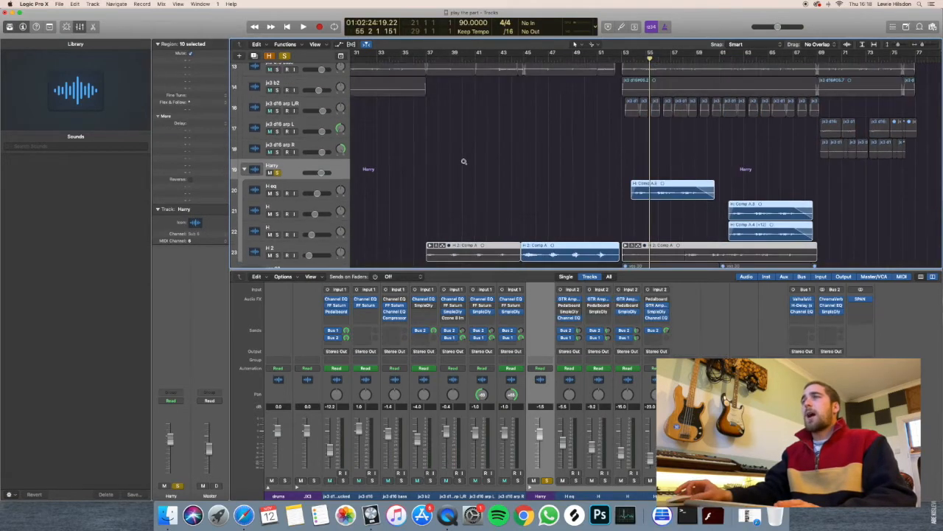
scroll(462, 162, up, 2)
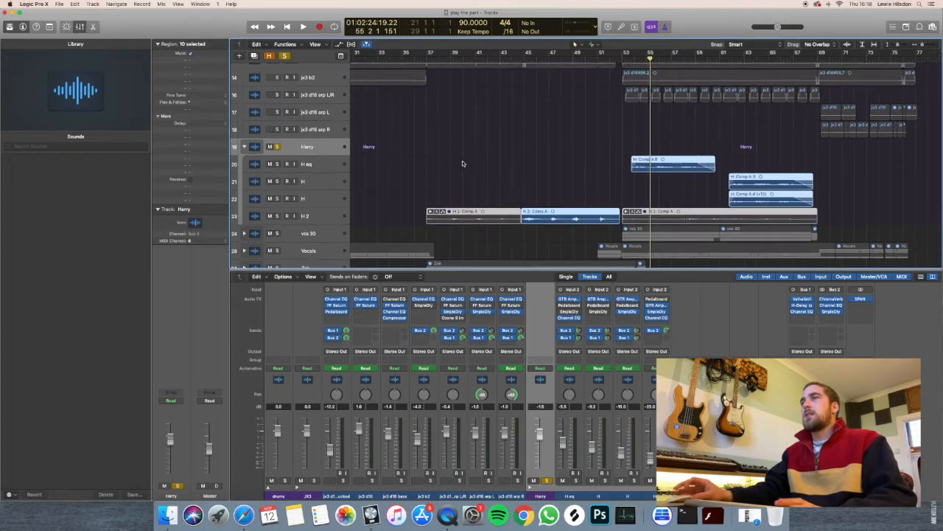
Select the H 2 track and inspect its GTR Amp, Sample Delay and Channel EQ settings one after another.
click(324, 216)
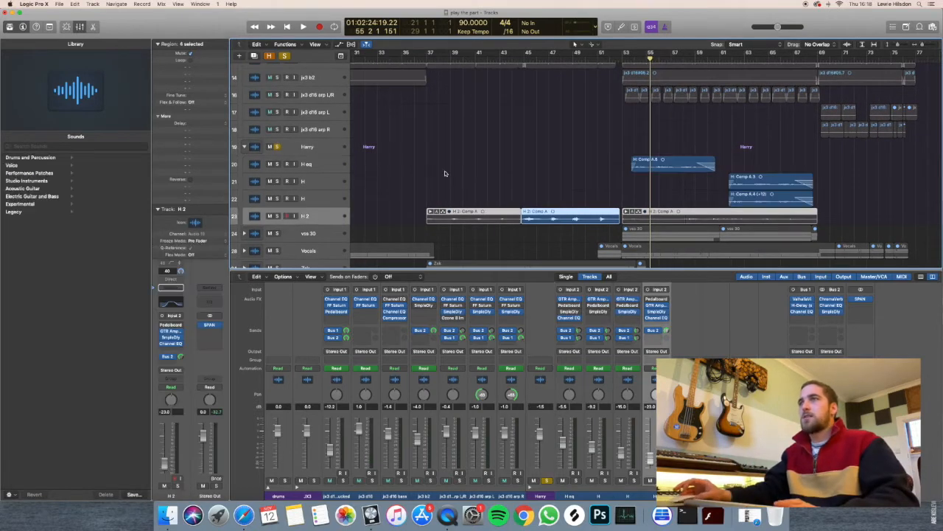
key(super+Right)
scroll(446, 172, right, 2)
click(448, 171)
scroll(448, 171, left, 1)
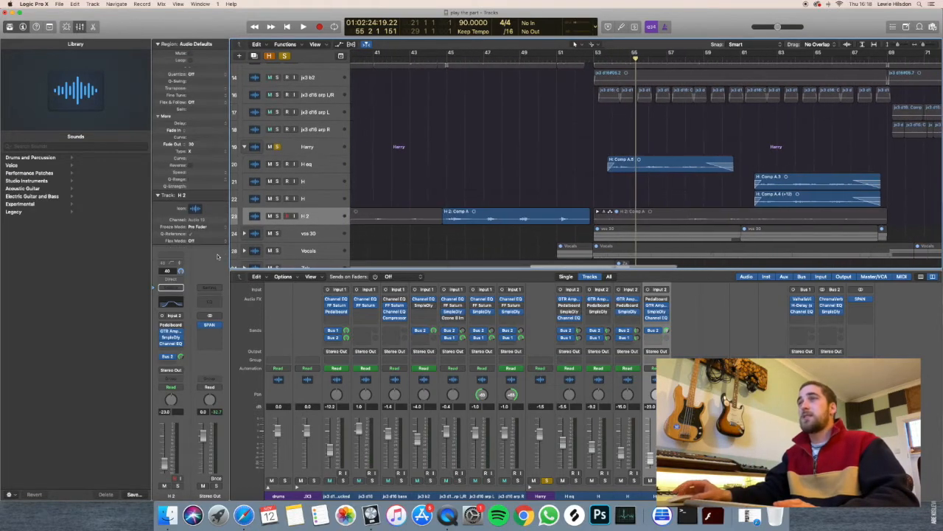
click(171, 331)
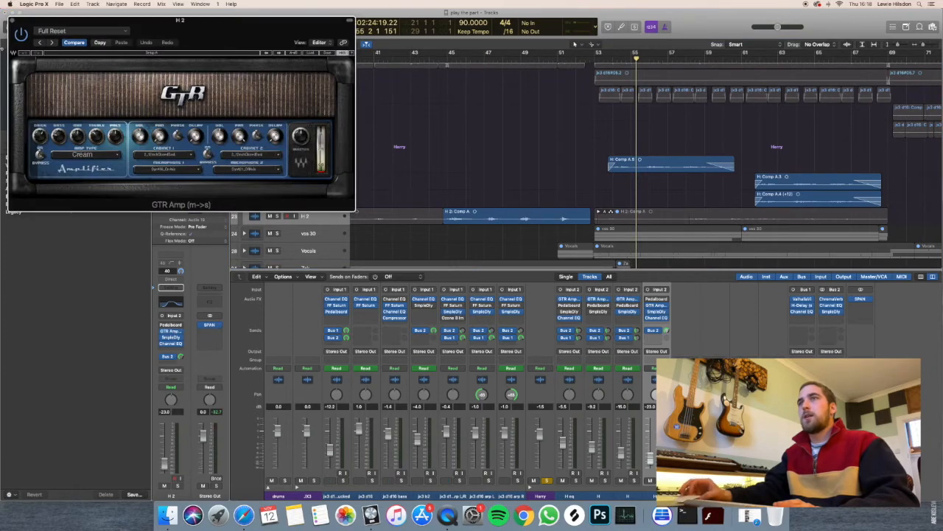
click(13, 20)
click(171, 337)
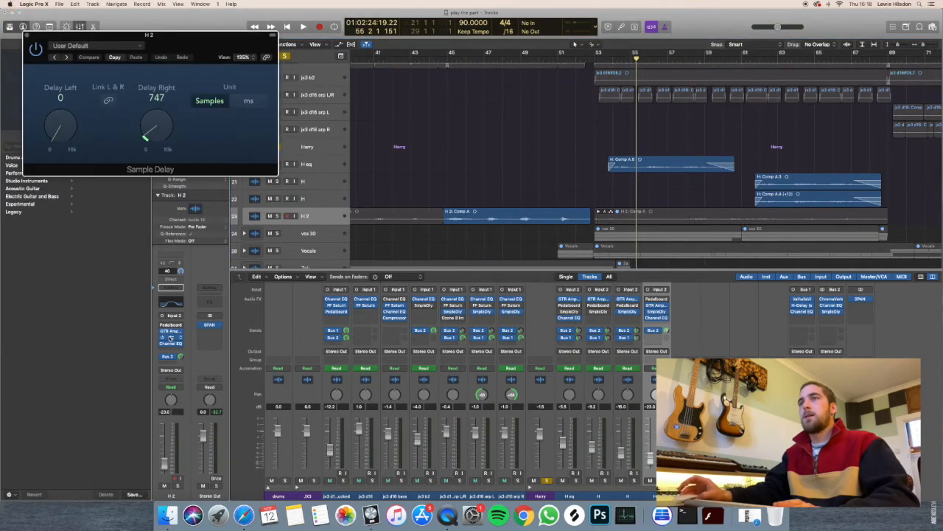
click(30, 36)
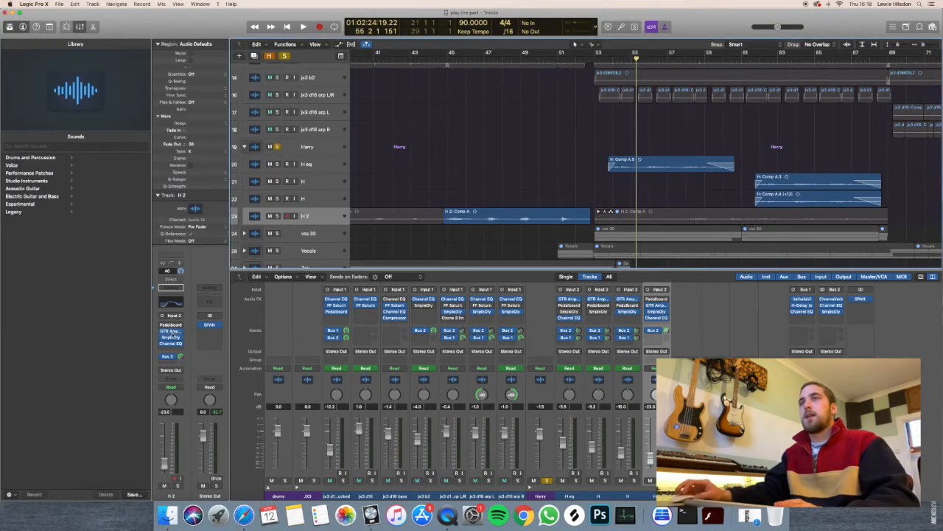
click(170, 344)
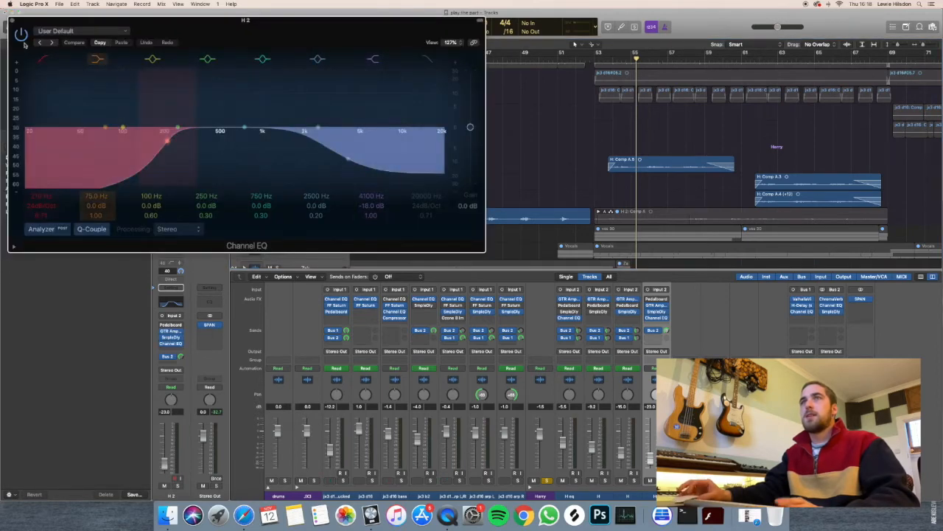
click(10, 19)
Clear all solos and play the full mix from bar 43, ahead of the active H 2 region.
click(435, 62)
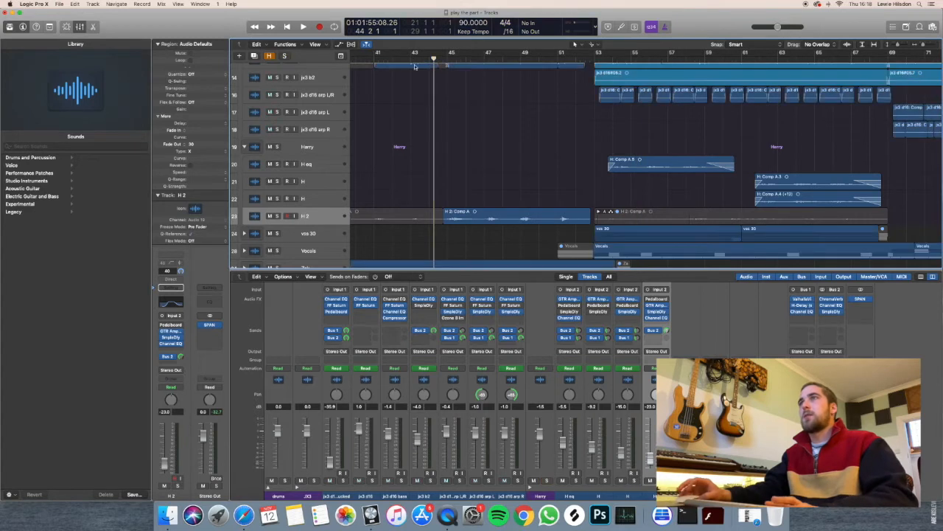
click(411, 54)
key(space)
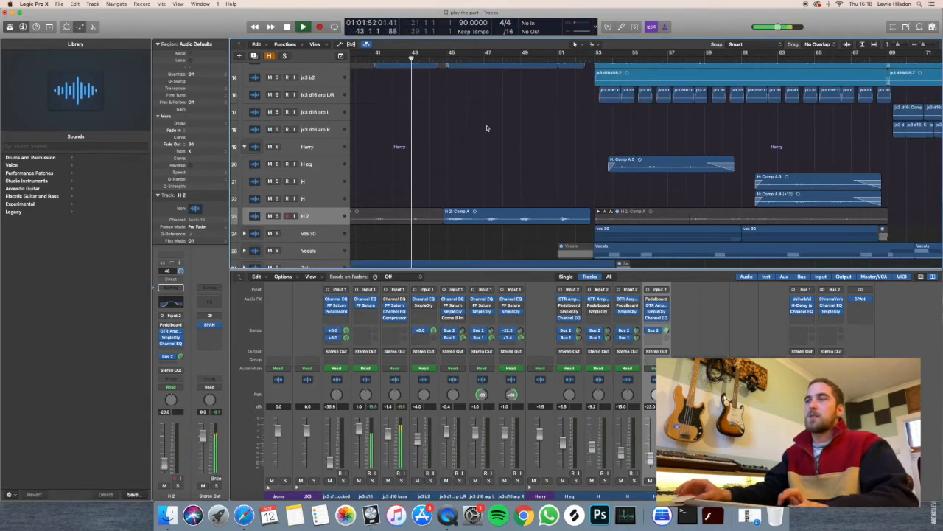
scroll(409, 195, up, 3)
scroll(410, 195, down, 3)
scroll(443, 209, down, 1)
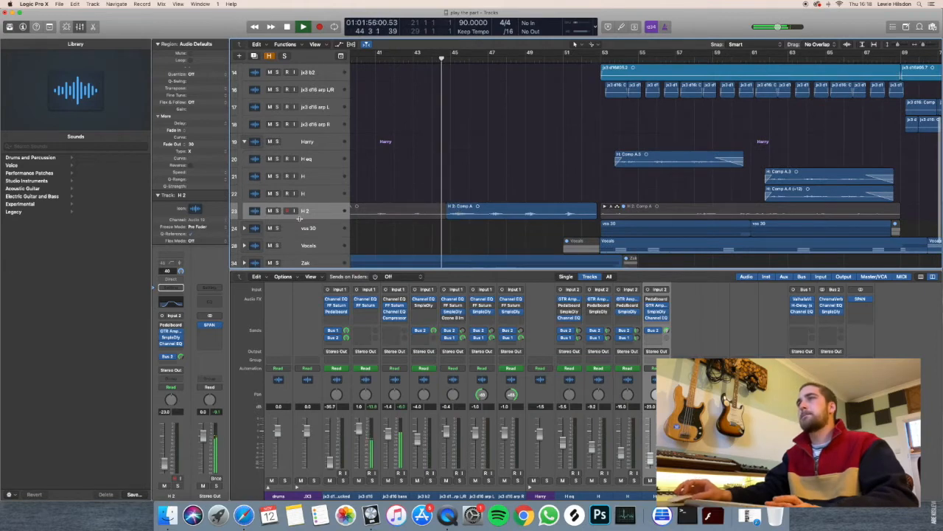
Solo the H 2 track during playback from about bar 45, stop around bar 48, and clear the solo.
click(278, 211)
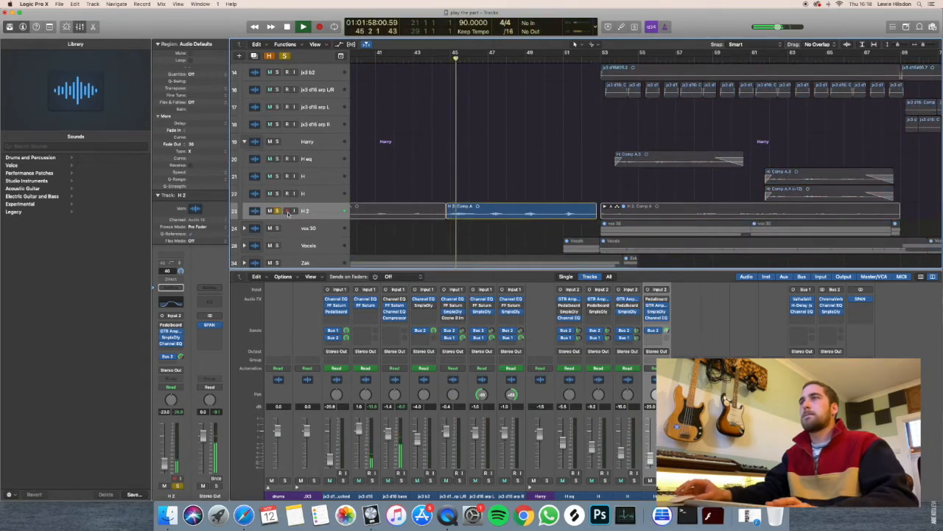
key(super+Down)
key(super+Down)
key(super+Down)
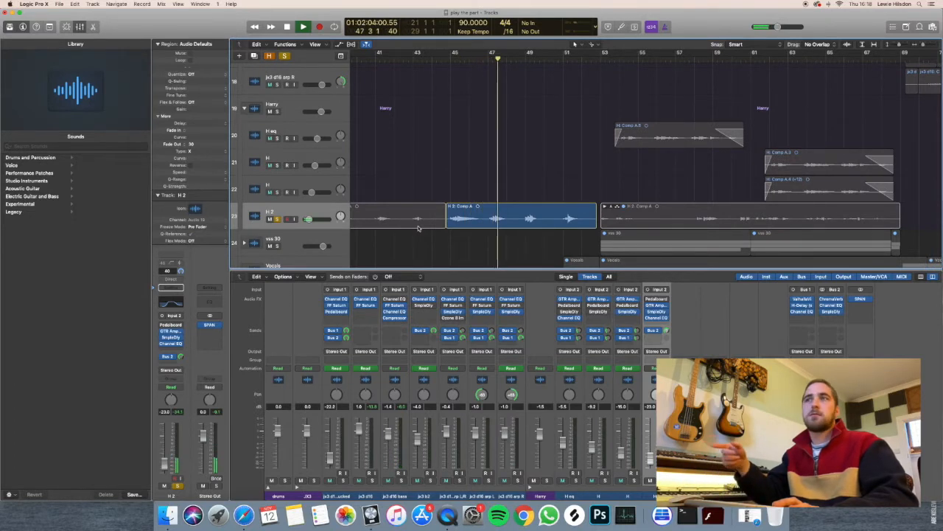
key(space)
key(ctrl+s)
scroll(433, 214, down, 10)
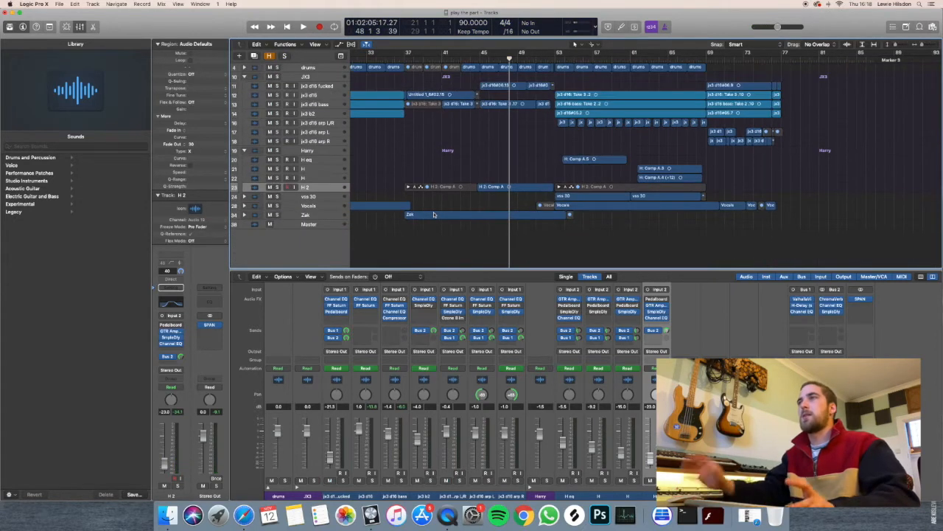
Audition the jx3 d16 fucked track in solo around bar 48, then stop playback and unsolo it.
scroll(446, 207, up, 1)
scroll(446, 206, up, 2)
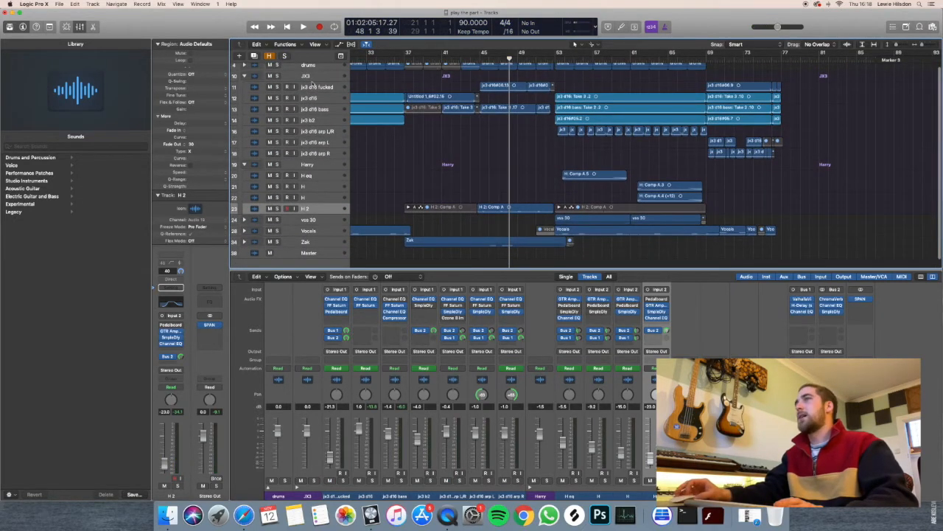
click(313, 85)
key(s)
click(481, 59)
key(space)
click(508, 61)
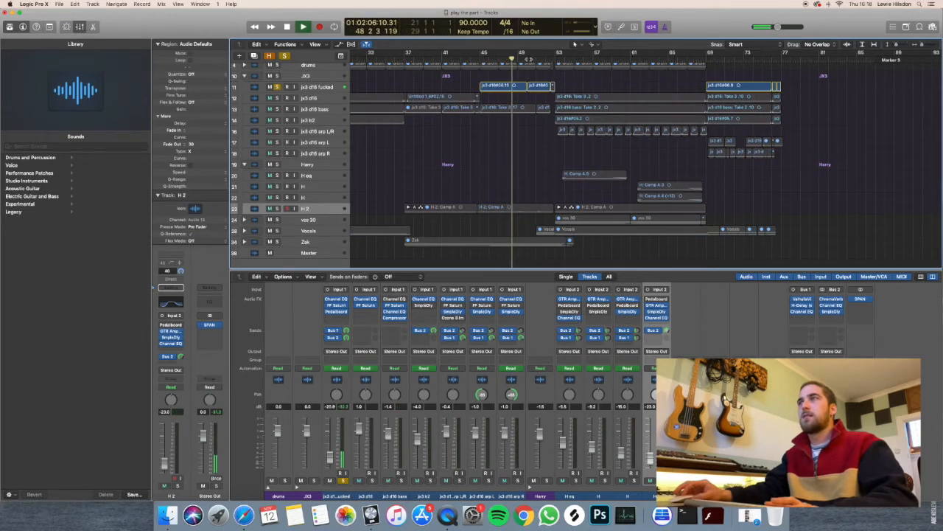
key(space)
key(s)
Solo the H eq track and the two H tracks below it.
scroll(601, 139, down, 1)
key(super+Down)
key(super+Down)
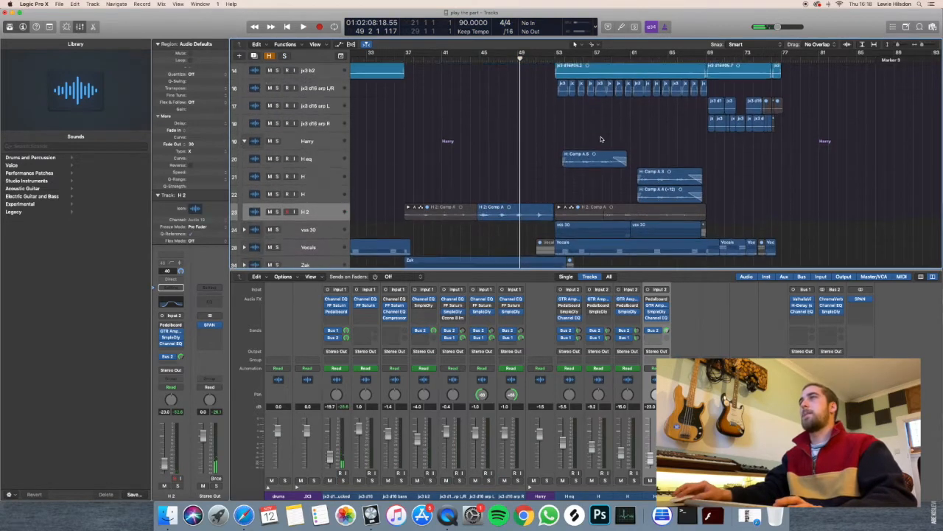
scroll(595, 140, up, 2)
drag(276, 189, 277, 225)
scroll(512, 164, right, 1)
key(super+Right)
key(super+Right)
scroll(512, 163, right, 4)
key(super+Down)
Select the H eq track and play the soloed H tracks from bar 54.
click(300, 180)
click(483, 53)
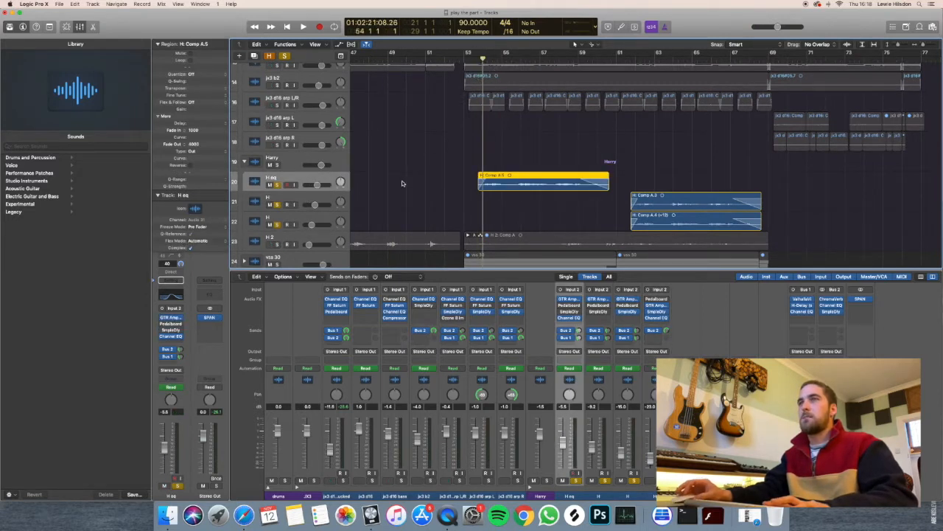
key(space)
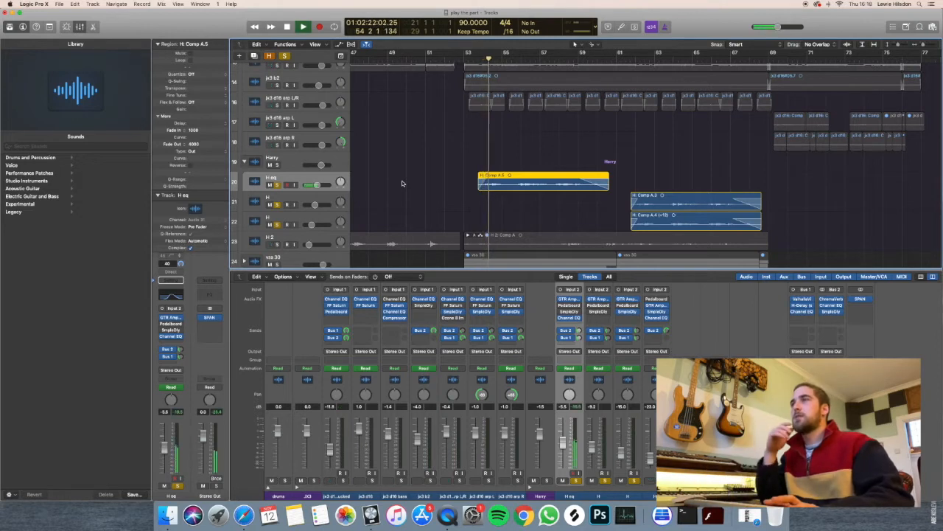
Stop playback, view the H eq track's Channel EQ curve, and close the plug-in window.
key(space)
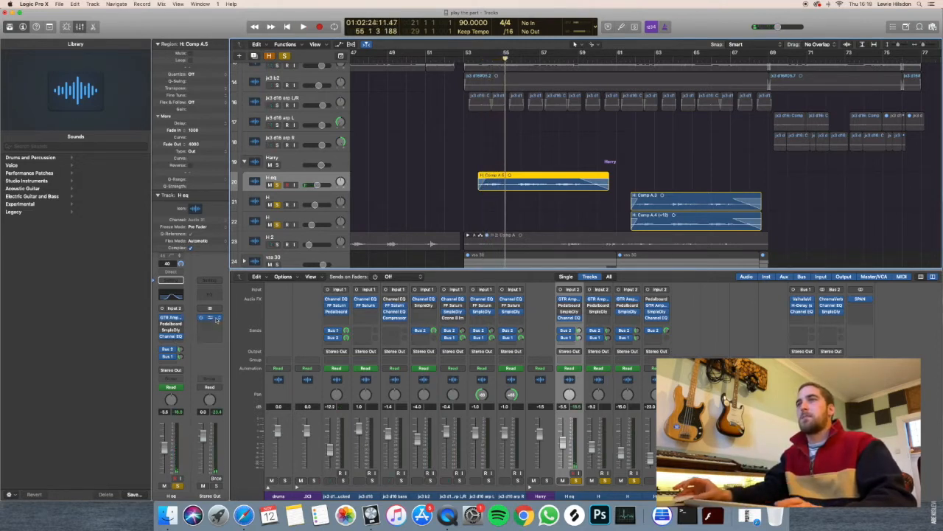
click(170, 294)
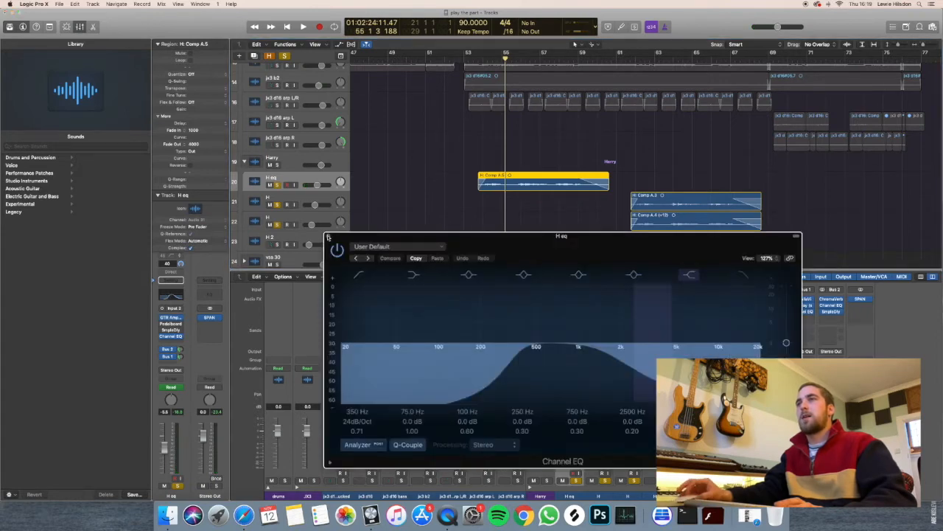
click(328, 237)
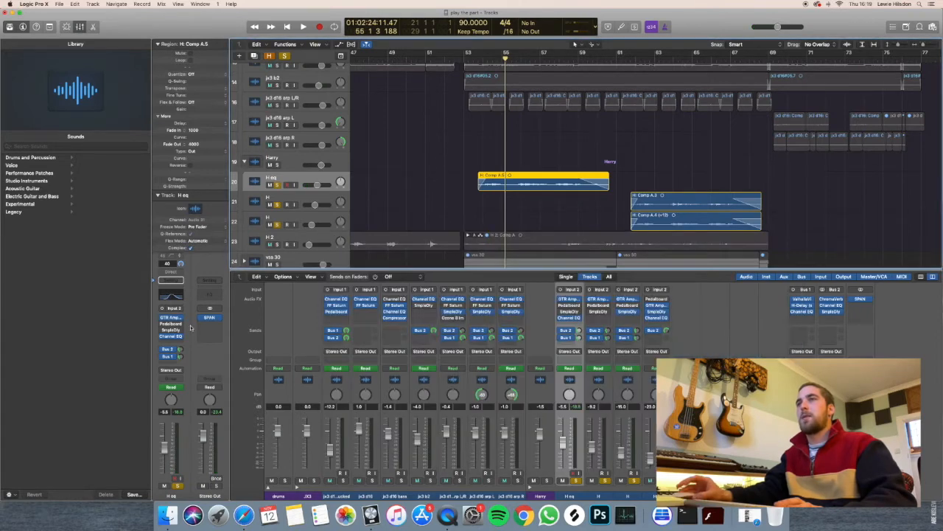
Play the two soloed H tracks from bar 61, stop around bar 65, and clear the solos.
click(285, 196)
shift+click(288, 223)
scroll(551, 51, right, 4)
click(532, 52)
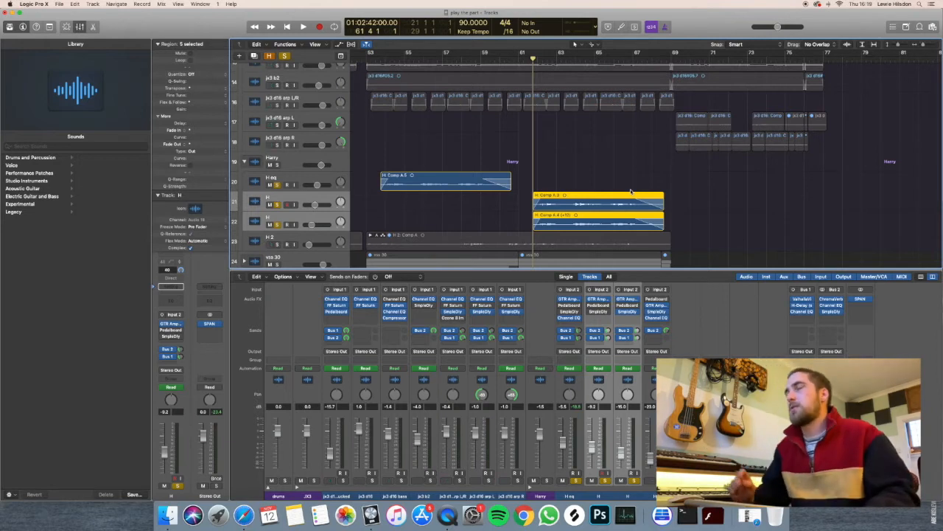
click(684, 216)
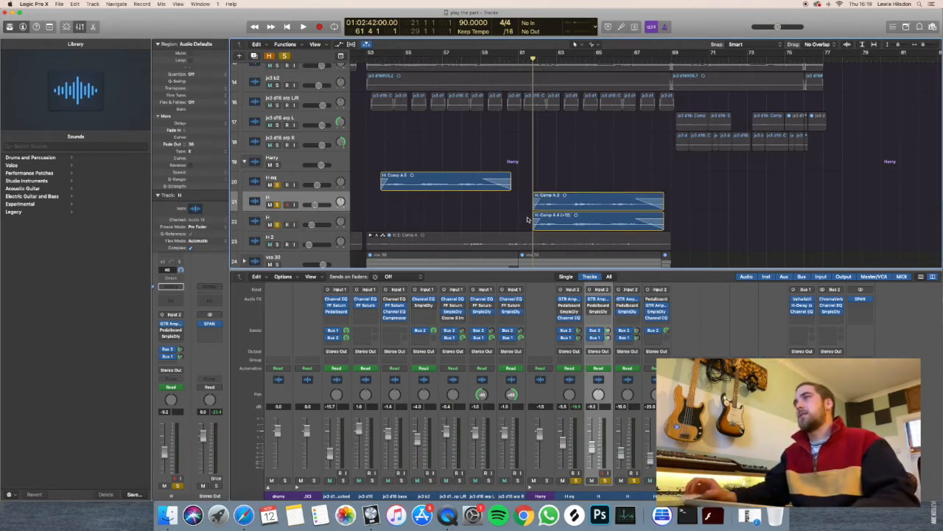
key(space)
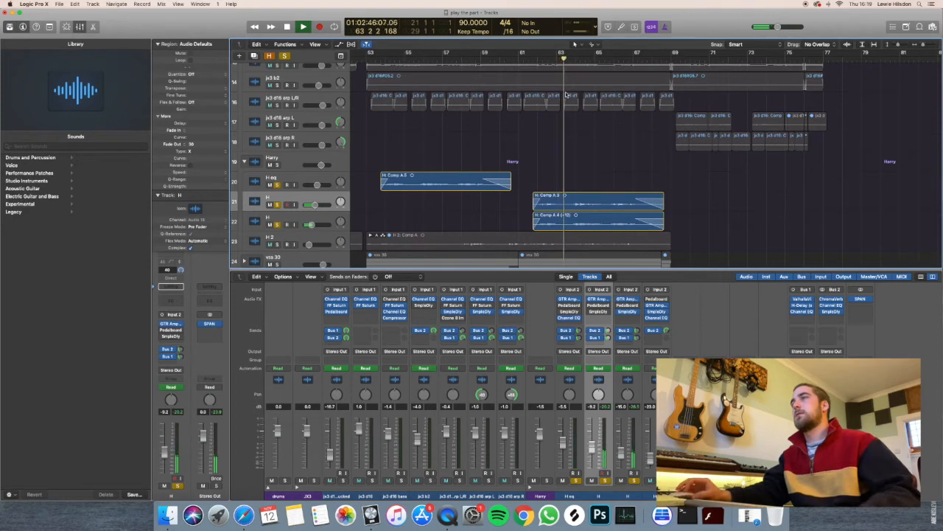
scroll(573, 97, down, 3)
scroll(573, 98, up, 1)
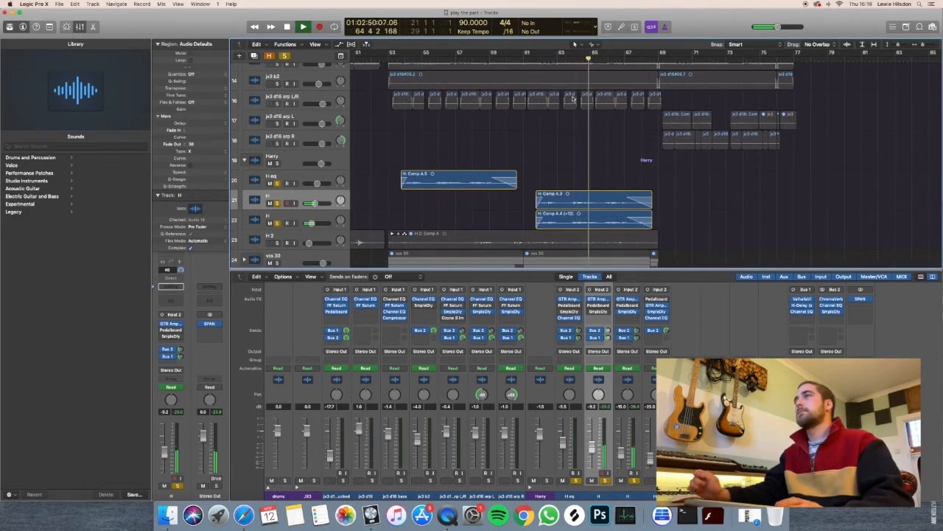
key(space)
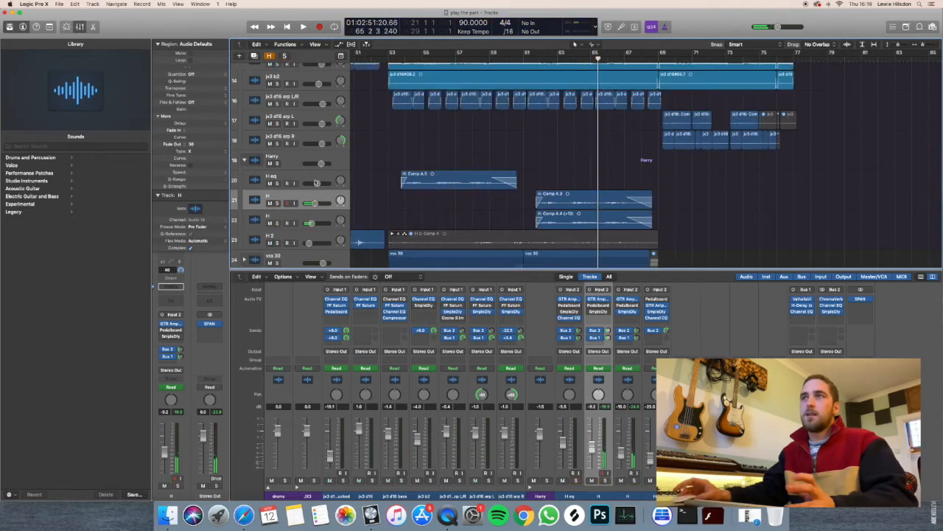
Collapse the Harry stack and mute the Vocals and Zak stacks.
click(244, 160)
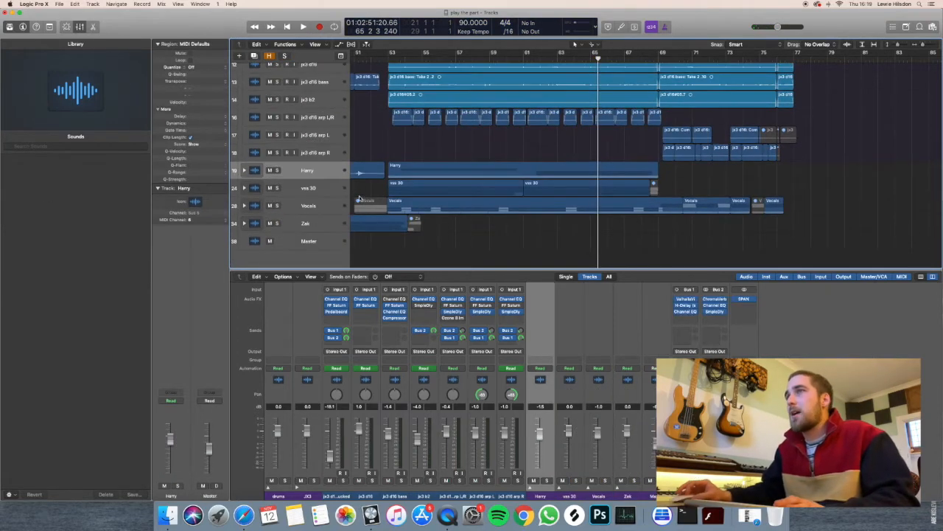
scroll(371, 218, down, 5)
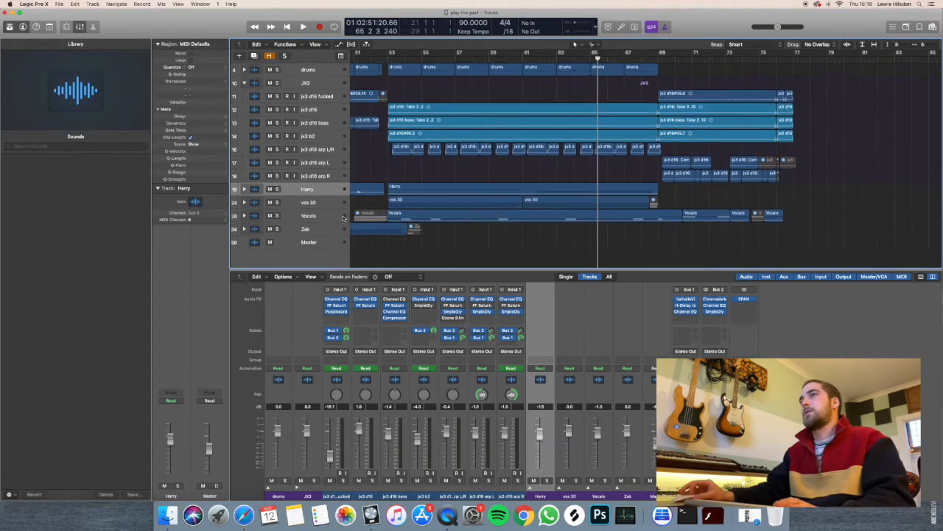
drag(269, 215, 266, 226)
scroll(394, 168, down, 6)
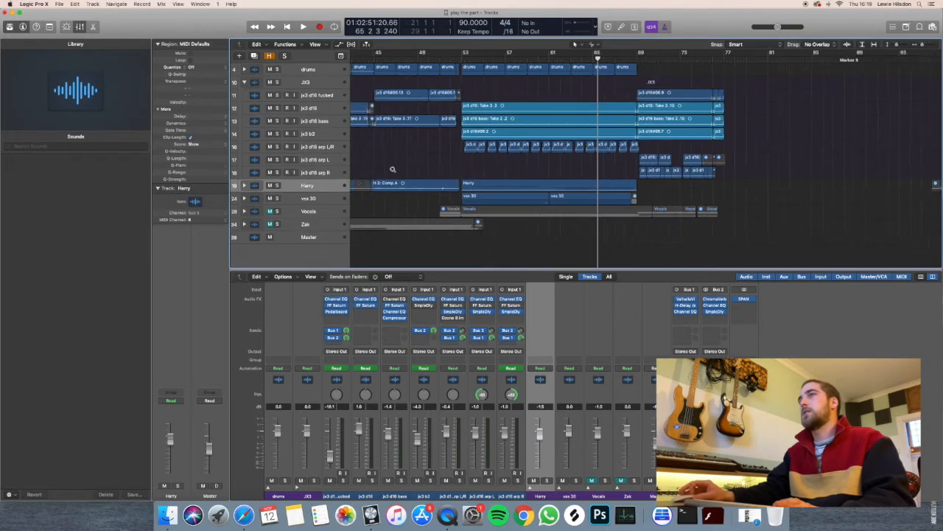
Play the arrangement without vocals from about bar 53 and again from about bar 61, stopping at bar 63.
click(514, 57)
key(space)
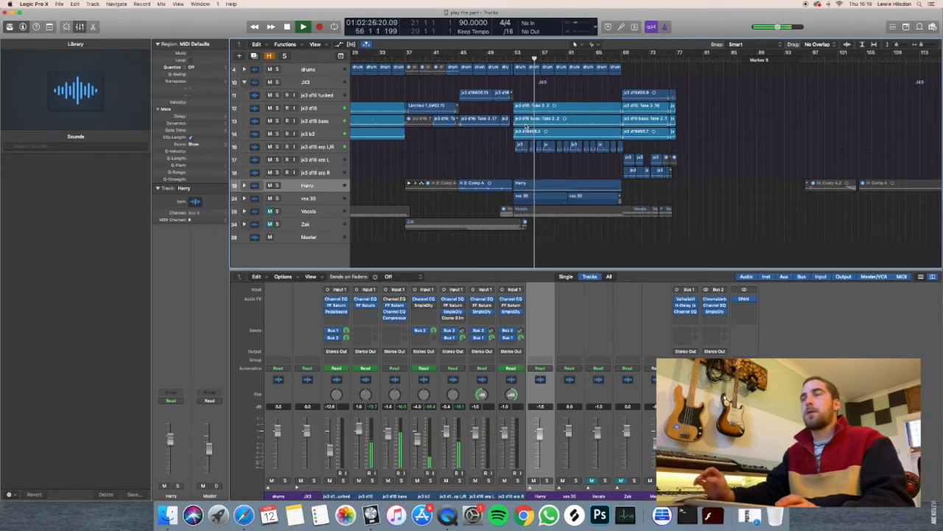
key(super+Right)
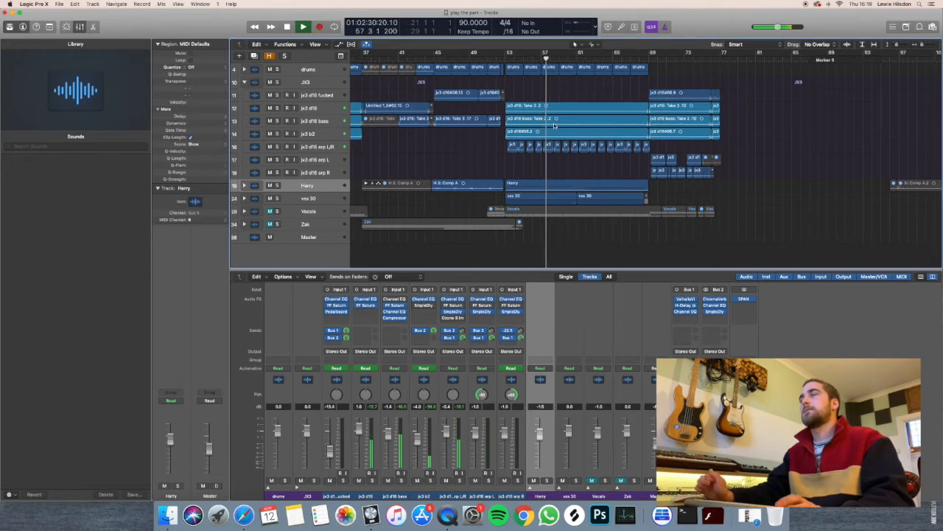
key(space)
drag(589, 60, 578, 61)
key(space)
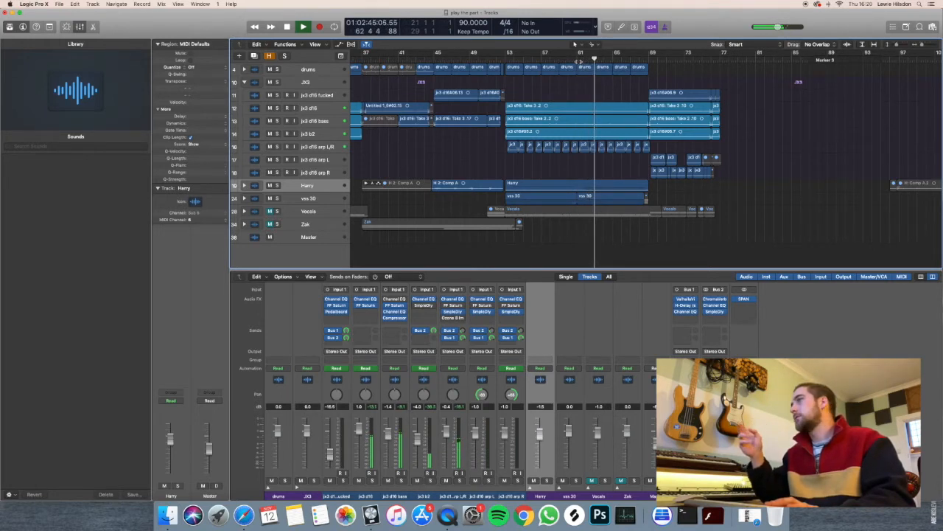
key(space)
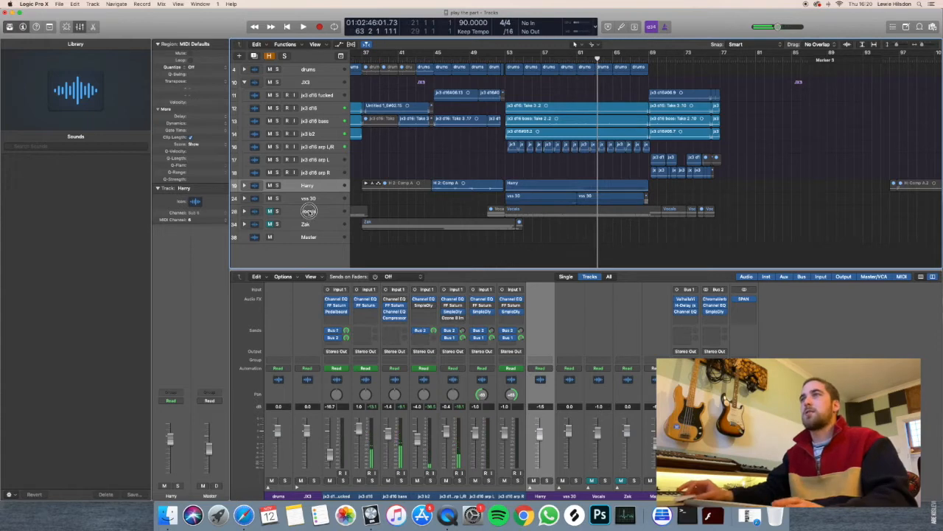
Expand the Vocals stack to show its vox and hook tracks, and unmute the stack.
click(305, 211)
click(243, 211)
key(super+Left)
key(super+Left)
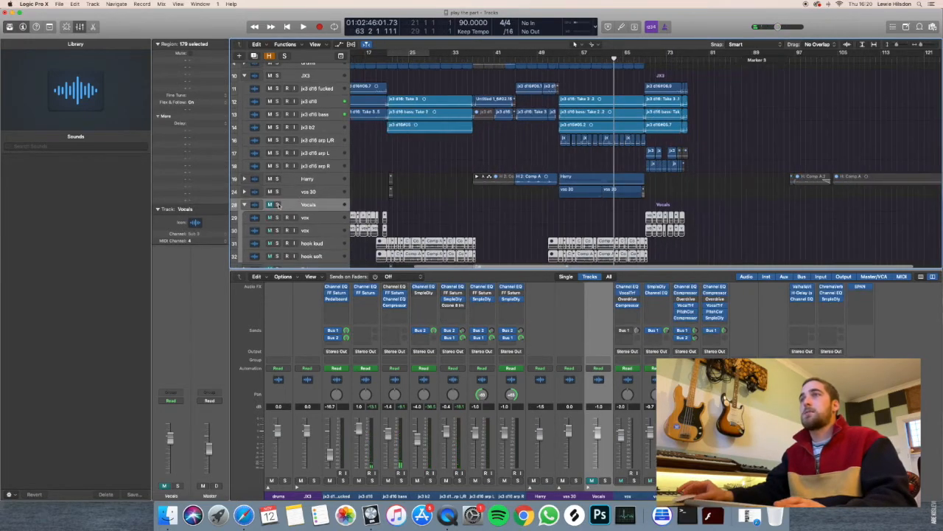
click(271, 205)
key(super+Up)
key(super+Left)
click(378, 204)
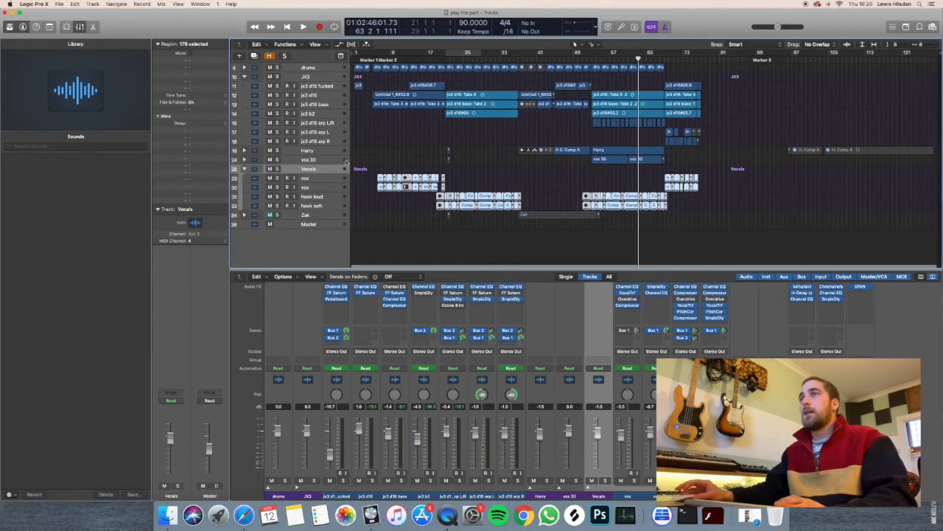
Deselect the vocal regions and place the playhead at bar 5, where the verse section begins.
key(Return)
key(super+Right)
key(super+Right)
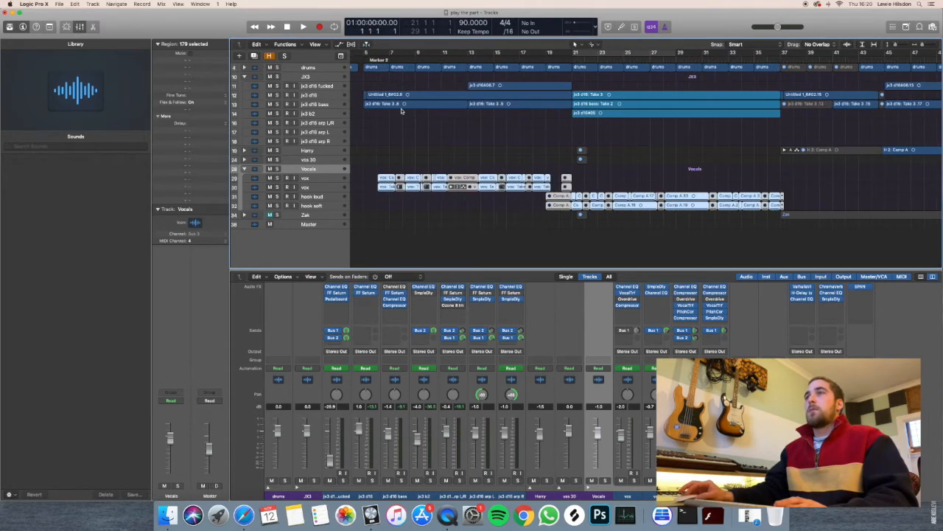
key(super+Down)
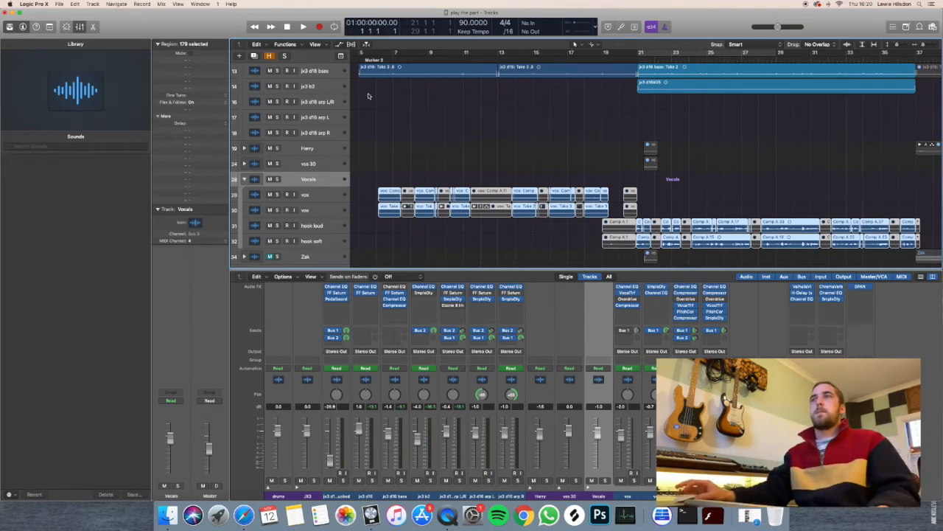
scroll(369, 96, left, 3)
click(424, 57)
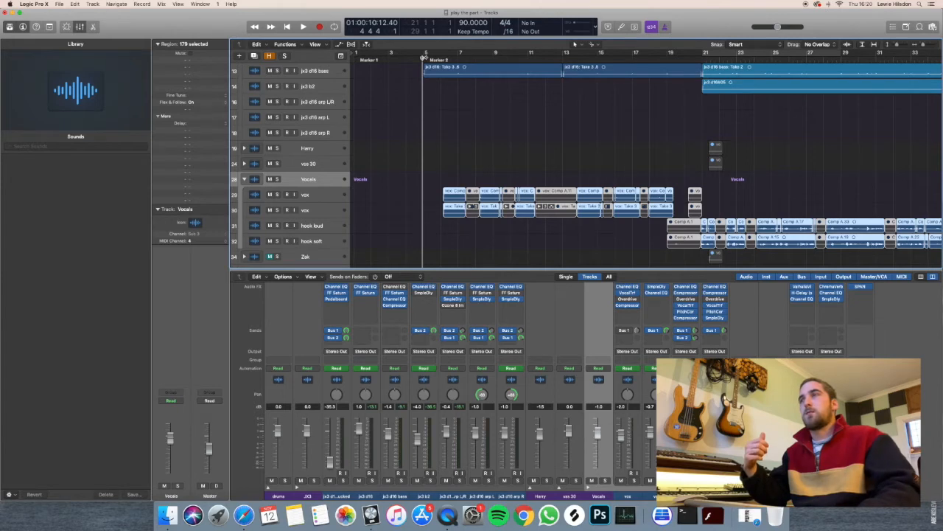
click(437, 94)
drag(426, 59, 425, 59)
key(super+Right)
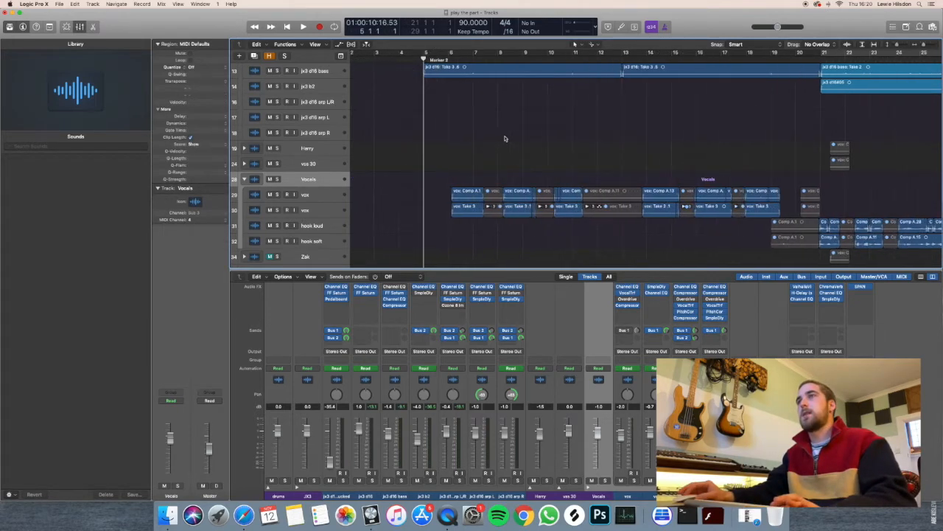
key(super+Down)
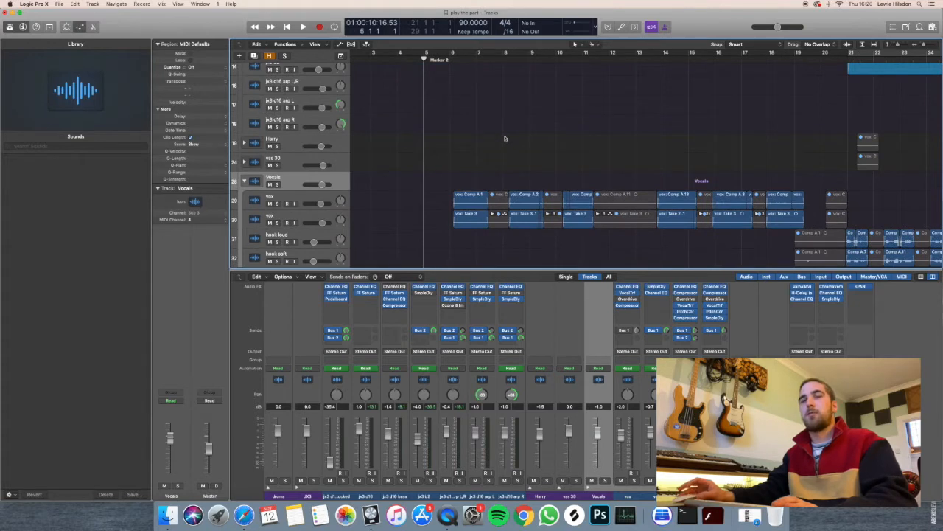
key(super+Up)
key(super+Up)
Select the upper vox track, examine its Channel EQ, Vocal Transformer and Compressor settings, and close the plug-in windows.
click(317, 196)
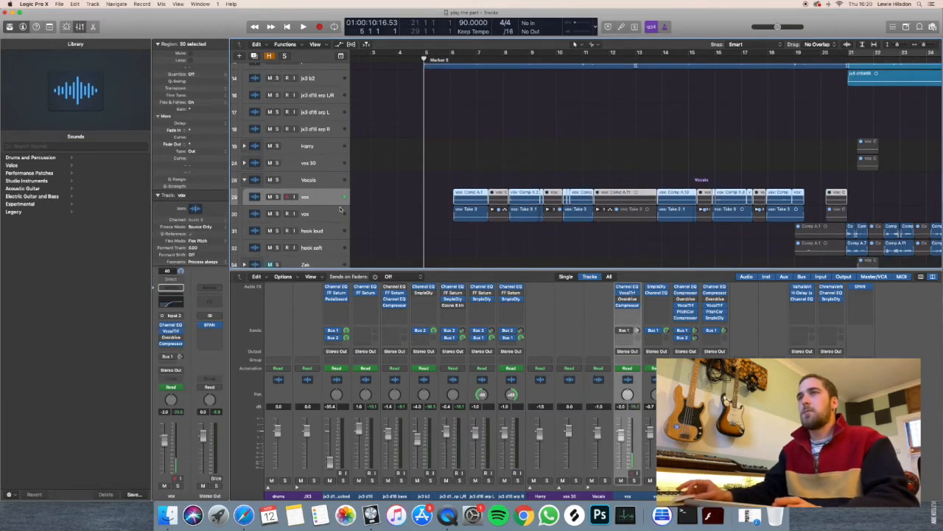
scroll(426, 185, down, 5)
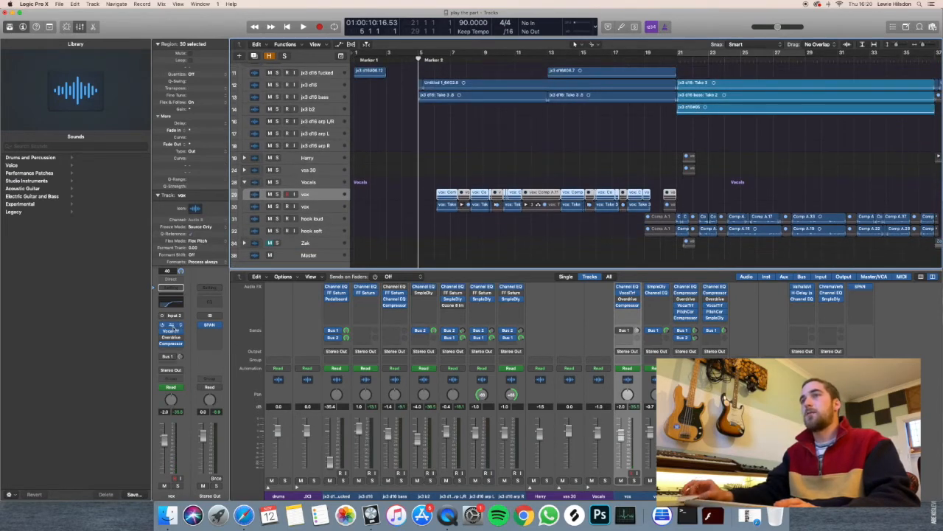
click(172, 326)
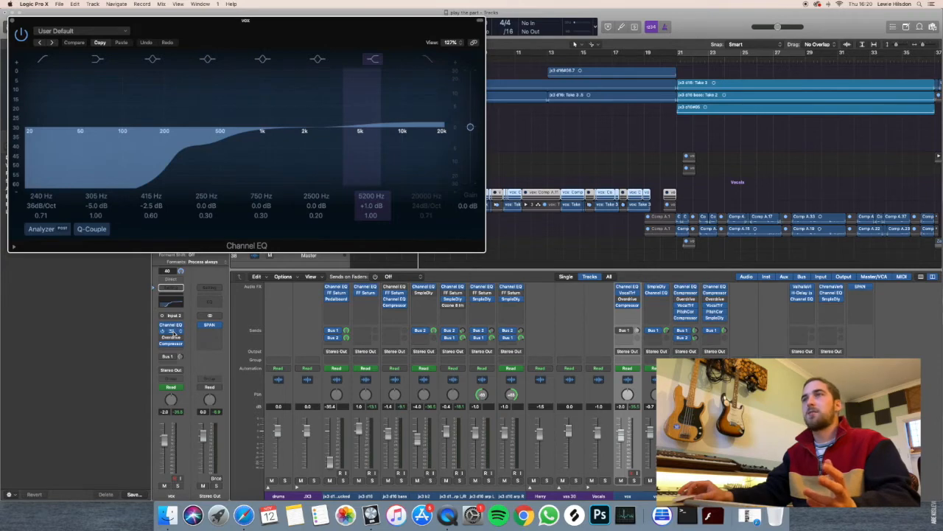
click(172, 331)
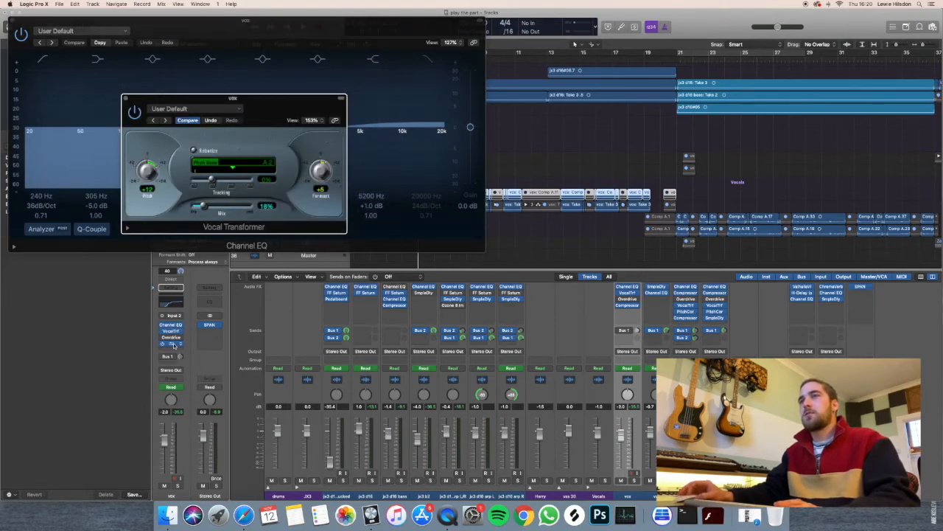
click(173, 344)
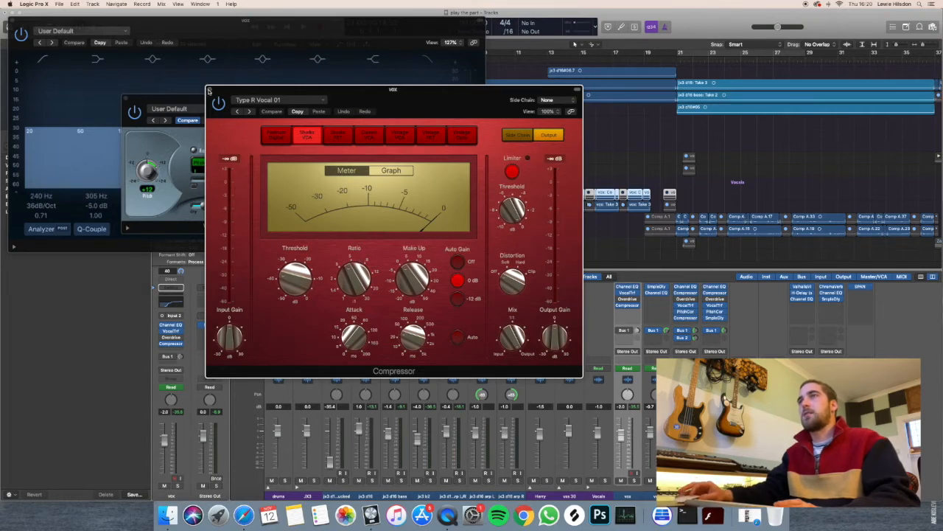
click(209, 90)
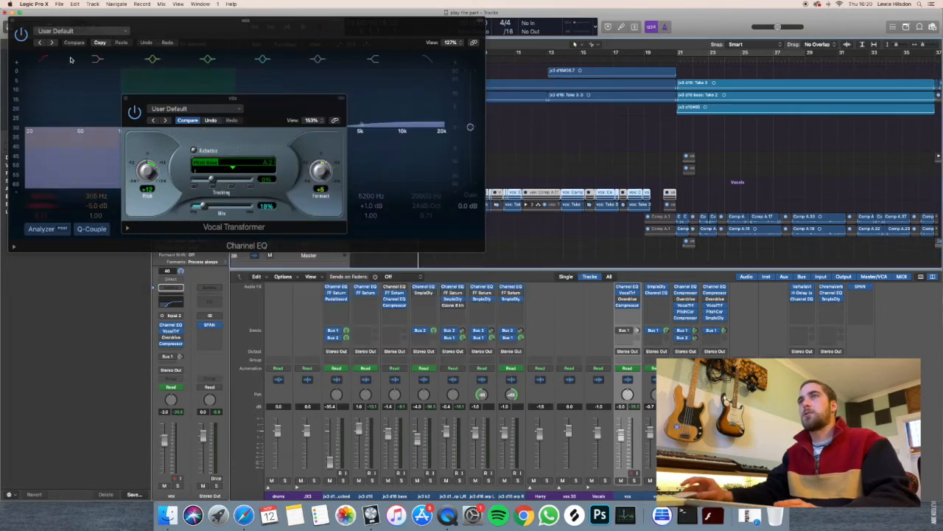
click(125, 100)
Solo the upper vox track, play it from bar 6, and stop around bar 9.
click(278, 195)
key(super+Down)
key(super+Down)
key(super+Down)
key(super+Down)
key(super+Down)
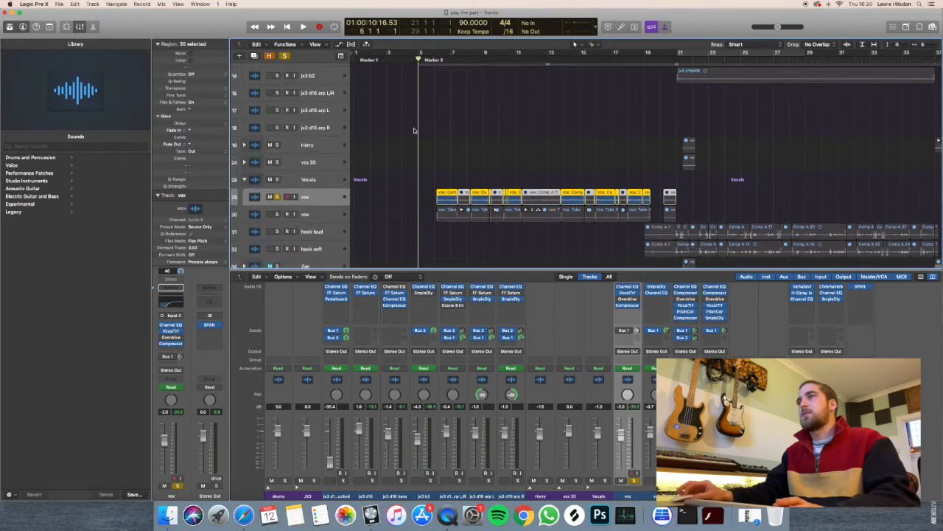
click(436, 61)
key(space)
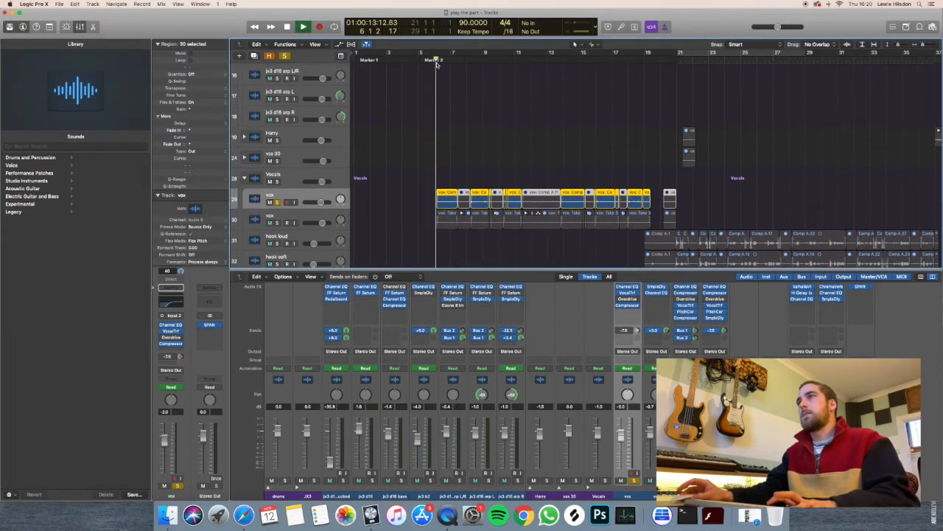
scroll(465, 115, up, 2)
scroll(465, 115, up, 1)
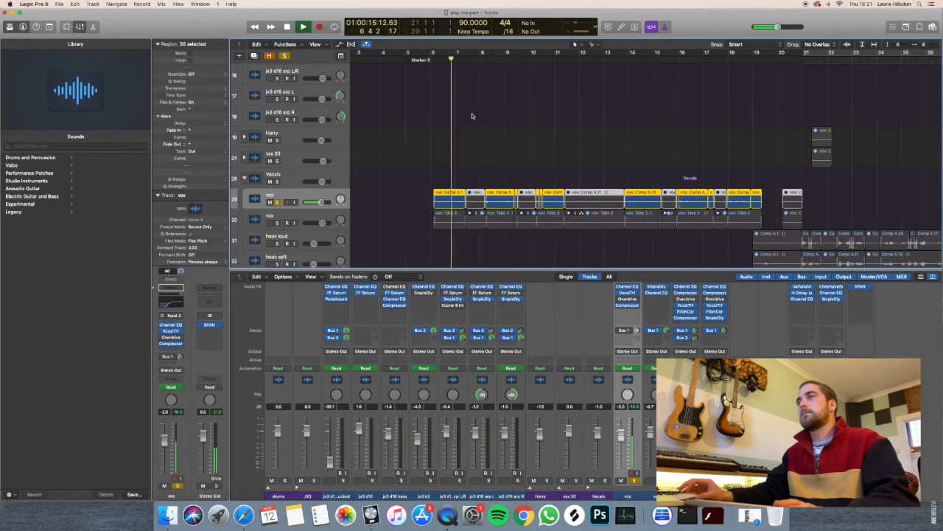
scroll(562, 96, right, 1)
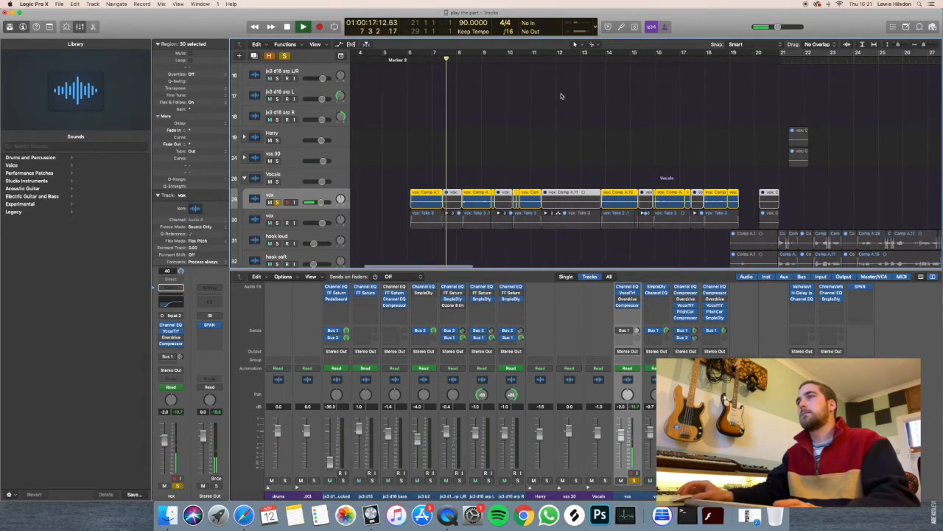
scroll(560, 94, down, 2)
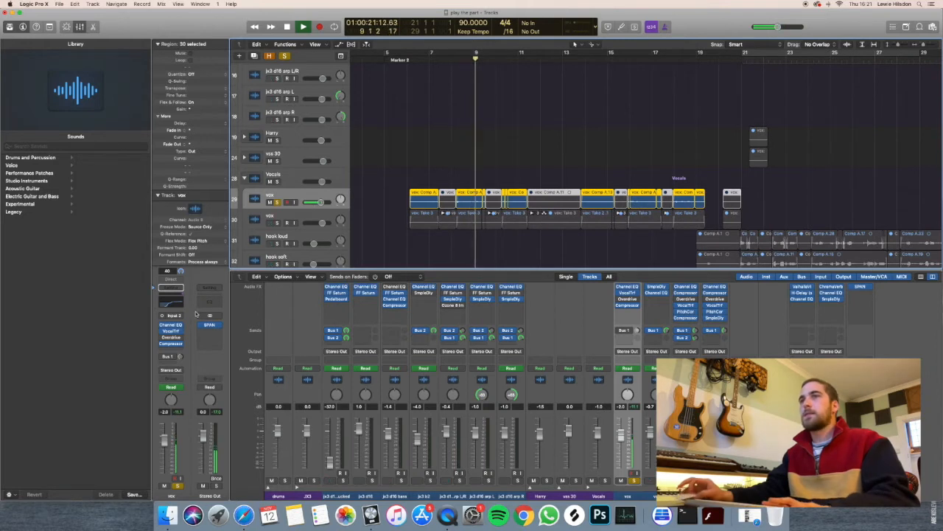
key(space)
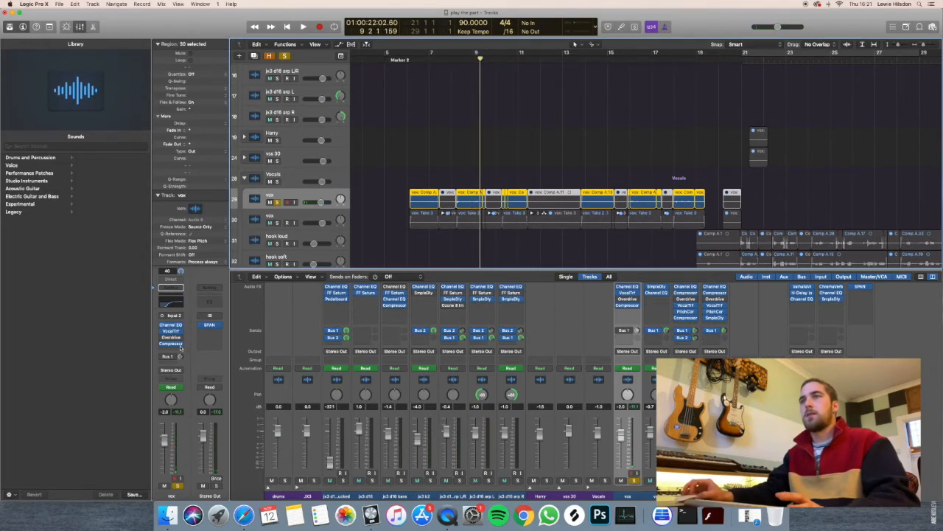
Play the soloed upper vox track from between bars 6 and 7, and stop shortly after bar 7.
click(421, 59)
key(space)
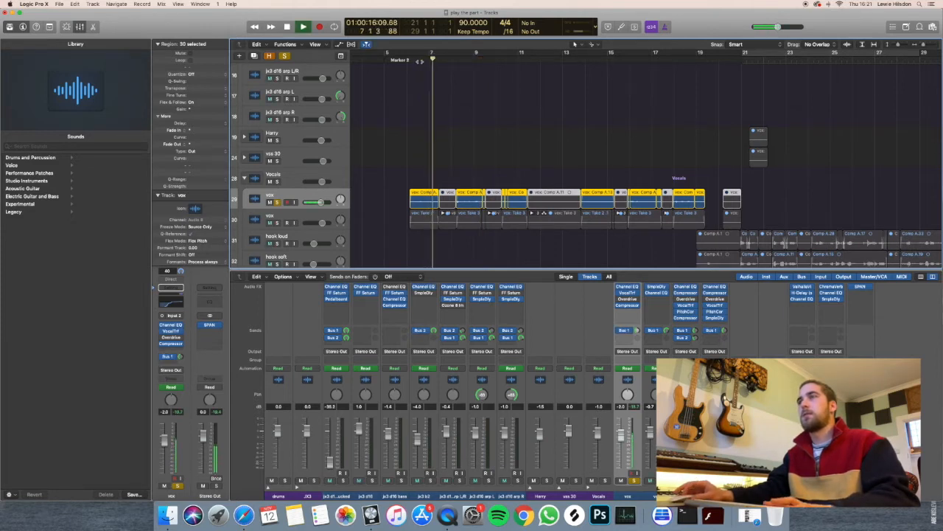
key(space)
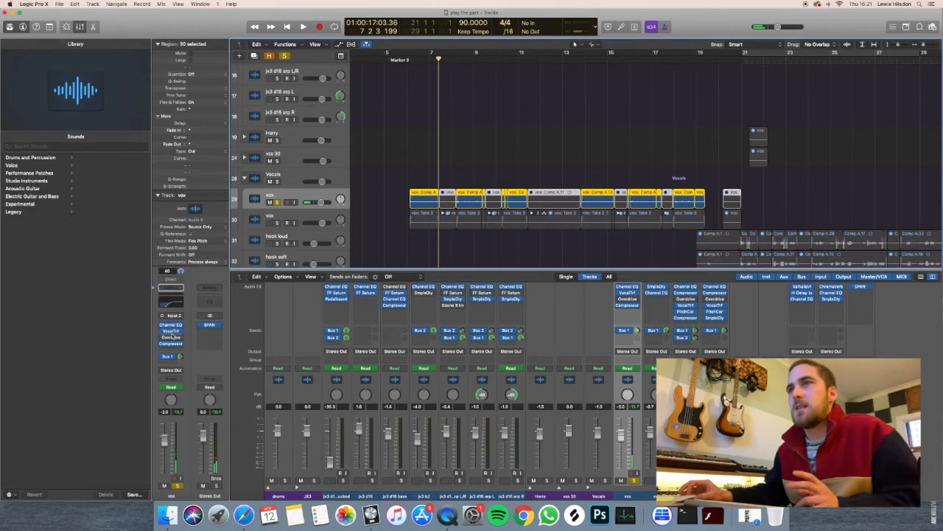
Open the upper vox track's Vocal Transformer, move its window clear of the vocal regions, and cycle bars 6 to 12.
click(170, 332)
drag(266, 102, 548, 241)
drag(412, 53, 538, 73)
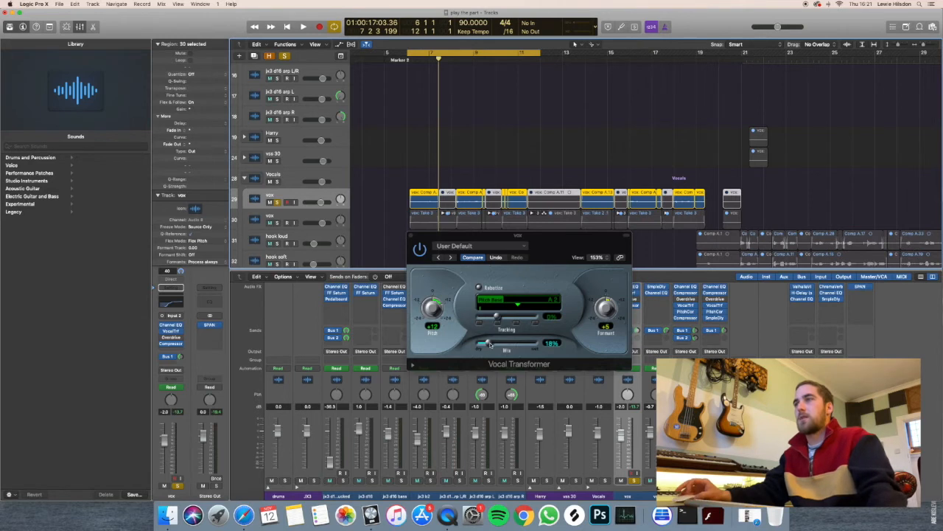
Set the Vocal Transformer's Mix to 100%, audition the cycled vocal, and return the Mix to 18%.
drag(489, 344, 608, 344)
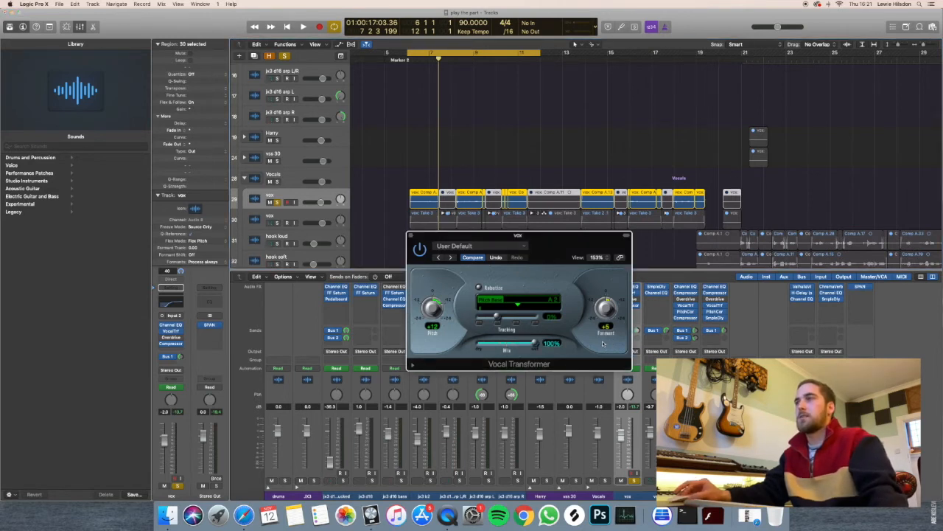
key(space)
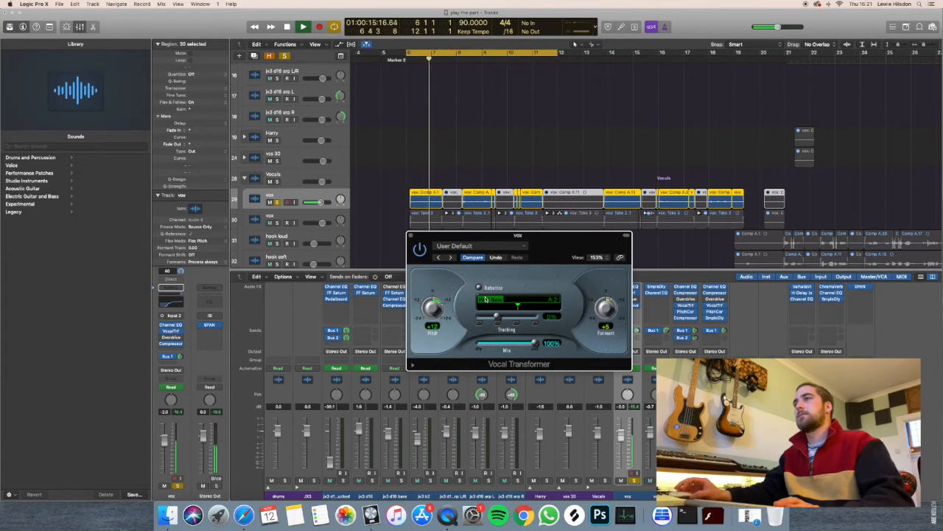
key(space)
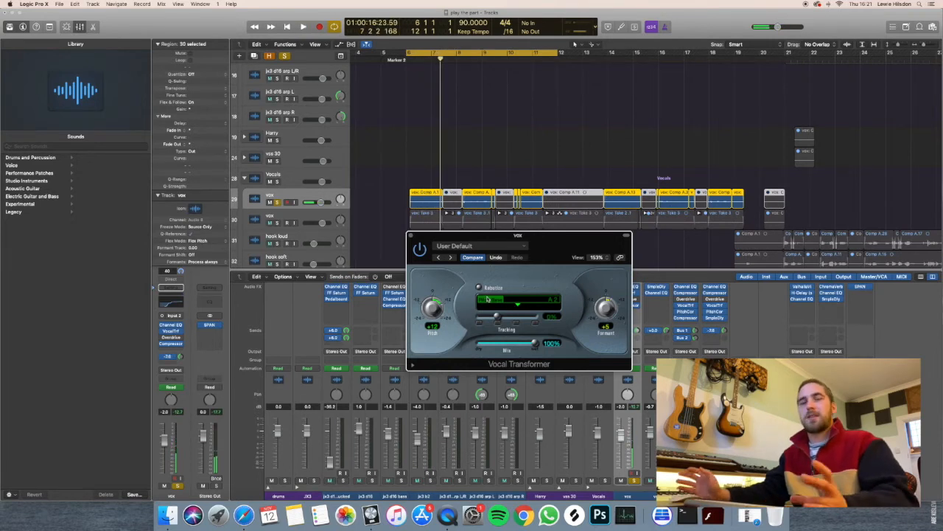
drag(534, 344, 487, 347)
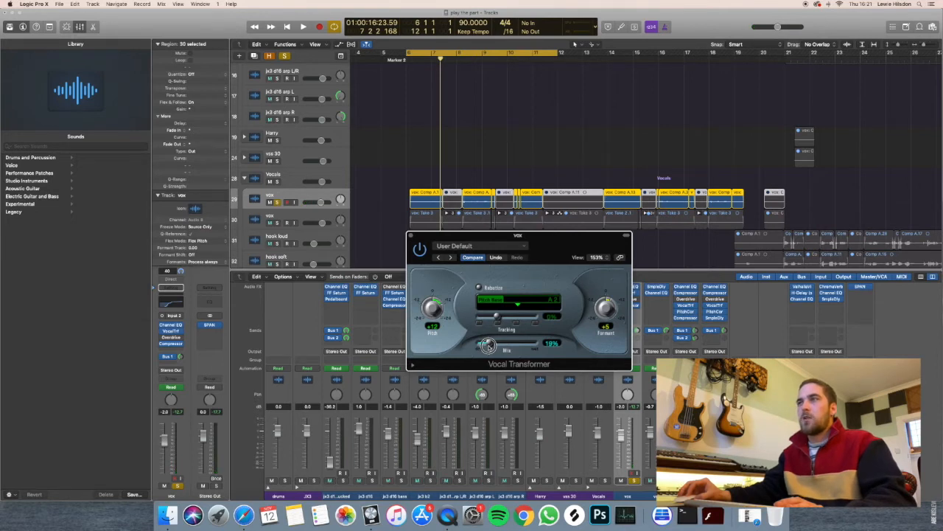
Deselect the vocal regions, audition the upper vox with the reduced Mix, and close the Vocal Transformer.
click(406, 215)
key(super+Right)
key(space)
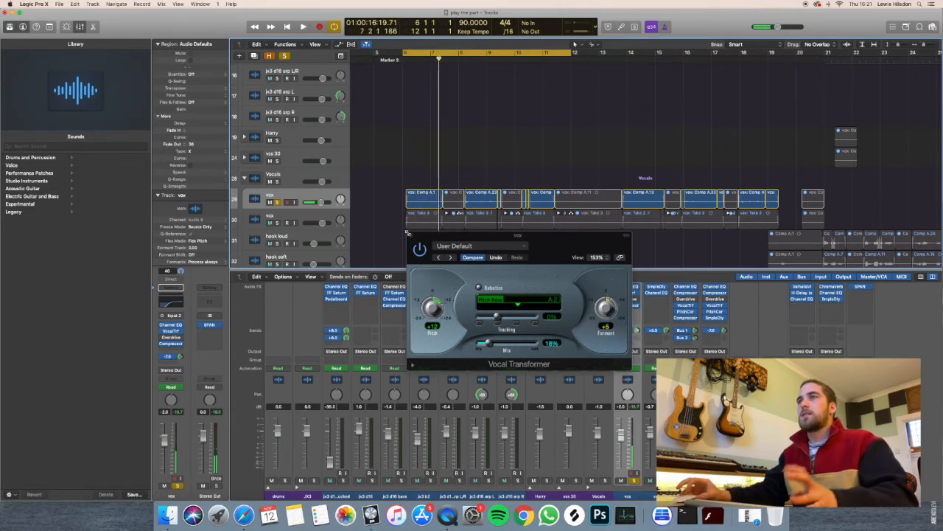
click(406, 234)
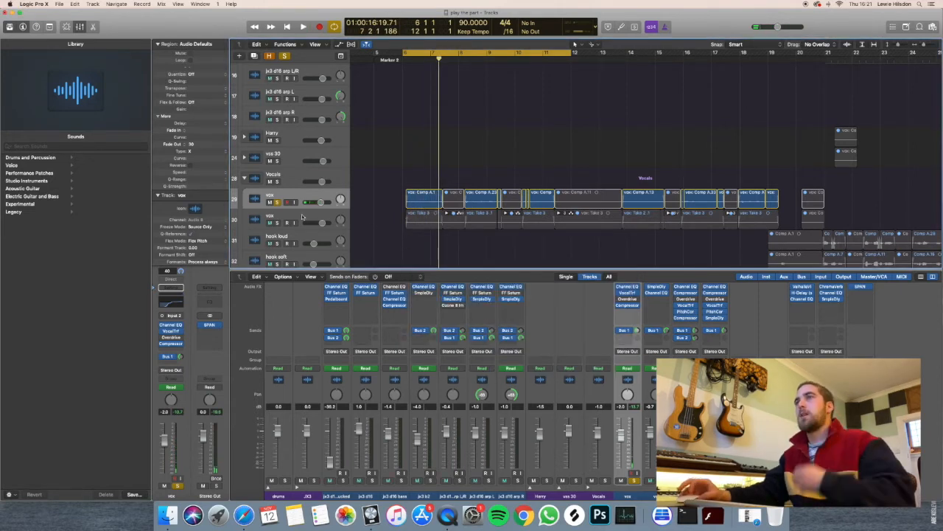
Select the lower vox track, unsolo the upper vox track, and turn off the cycle range.
click(302, 216)
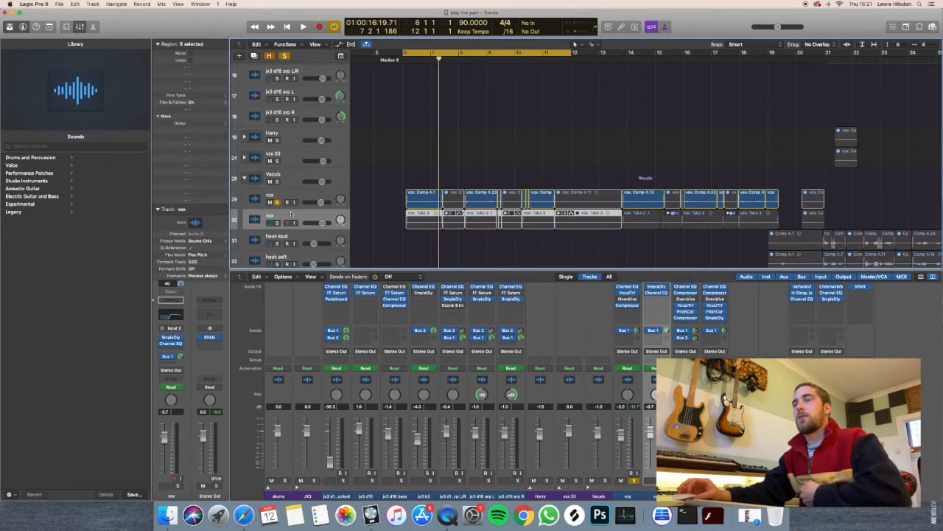
click(277, 202)
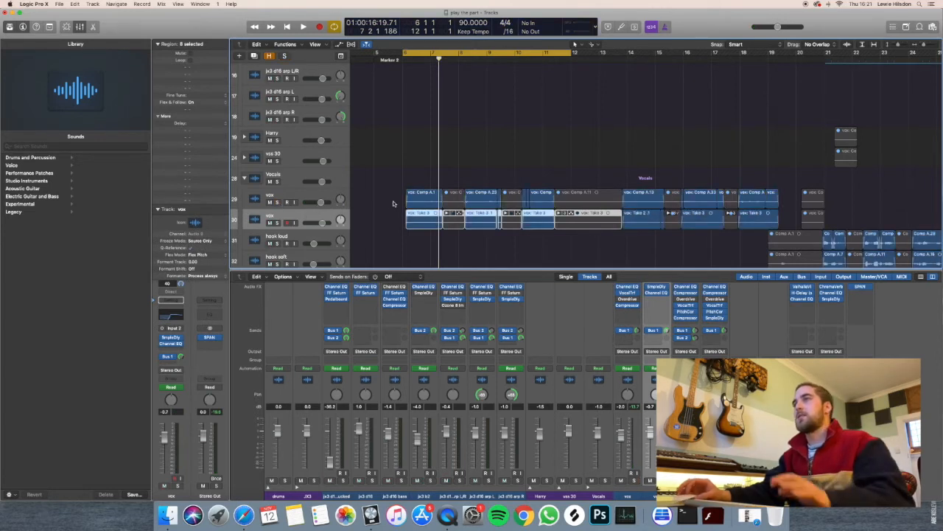
click(448, 51)
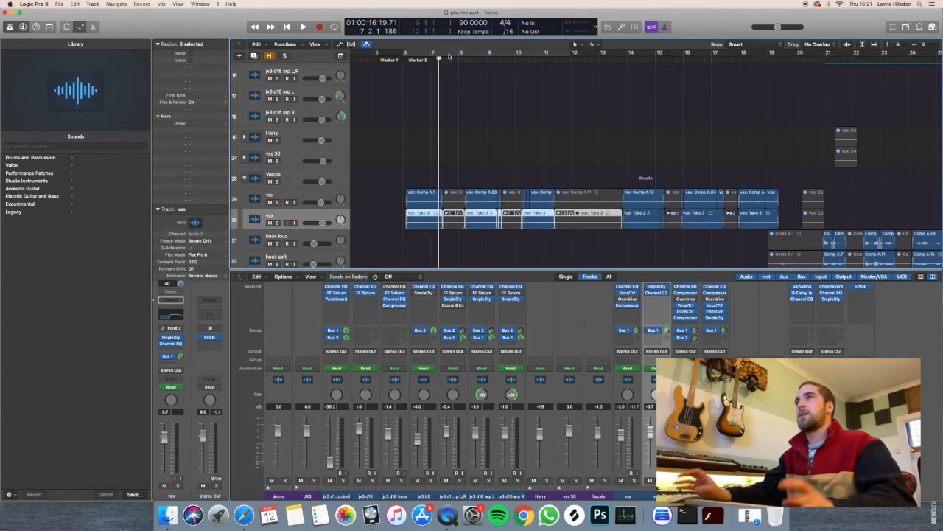
Select the upper vox track, examine its Bus 1 send options, and dismiss them without a change.
scroll(494, 133, down, 1)
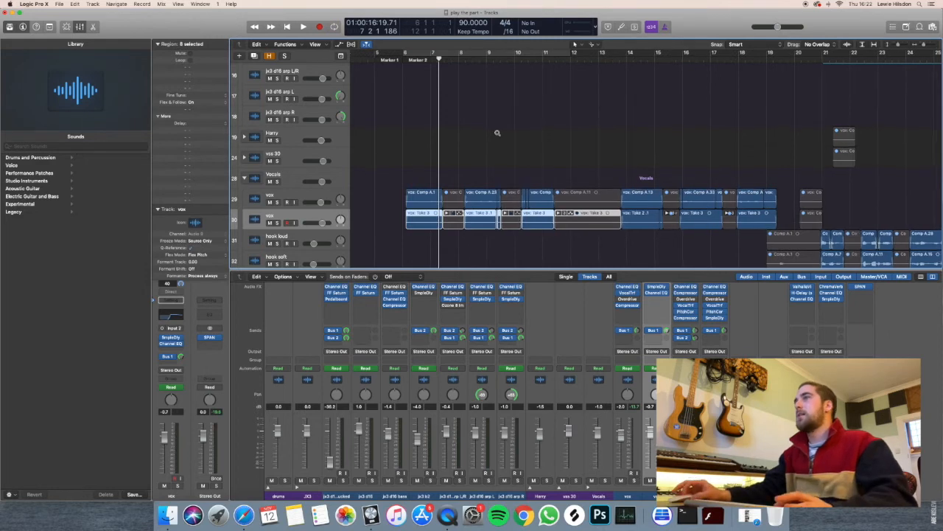
click(300, 193)
click(175, 357)
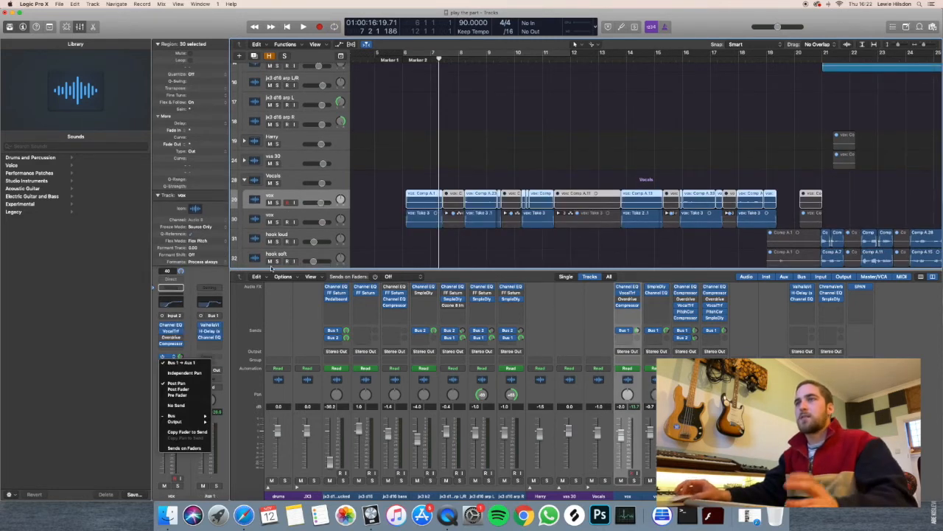
click(303, 219)
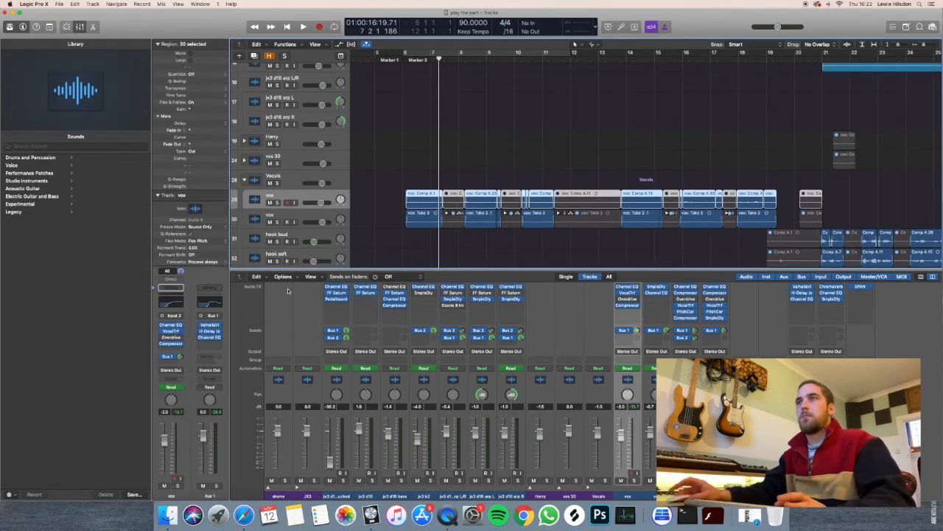
Select and solo the lower vox track, play it from about bar 14, and stop after bar 15 begins.
click(300, 221)
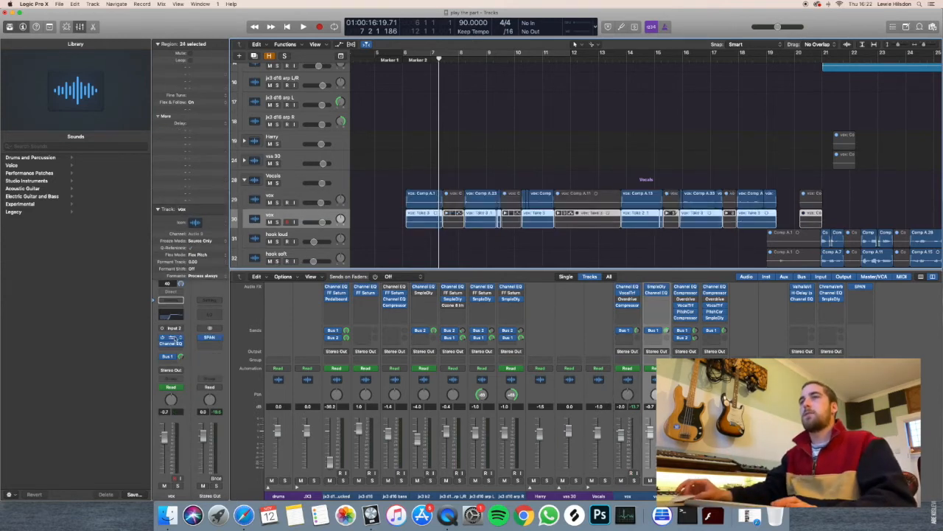
click(277, 222)
drag(414, 58, 628, 62)
key(space)
scroll(544, 117, up, 2)
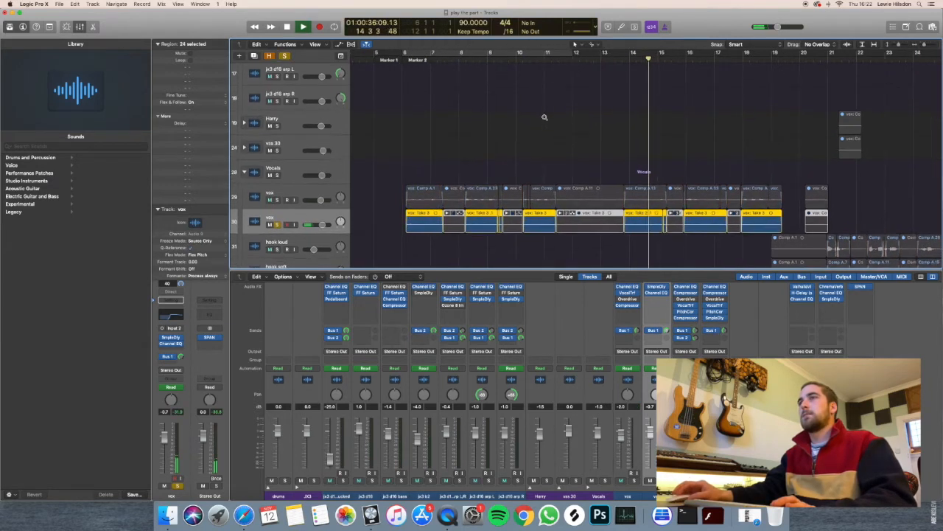
scroll(544, 116, up, 3)
scroll(544, 116, down, 2)
key(space)
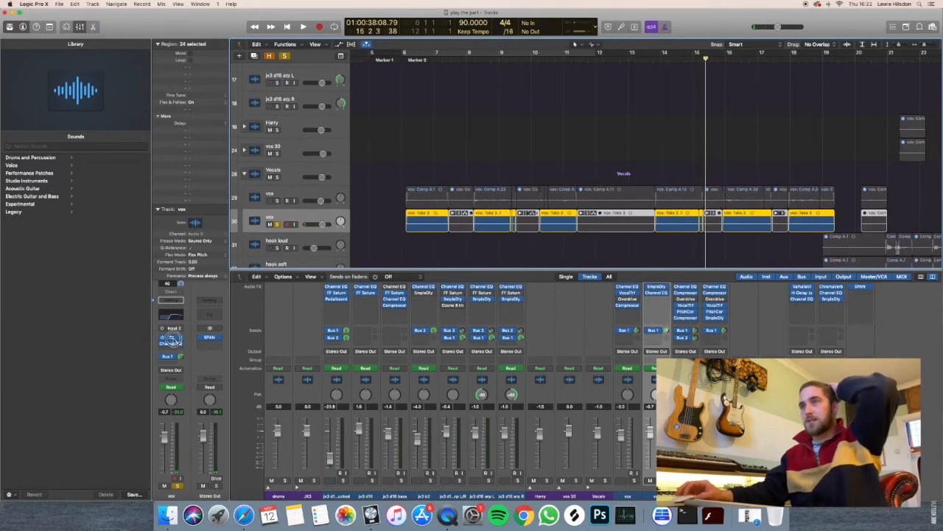
Examine the lower vox track's Sample Delay and Channel EQ settings, and close the plug-in windows.
click(174, 339)
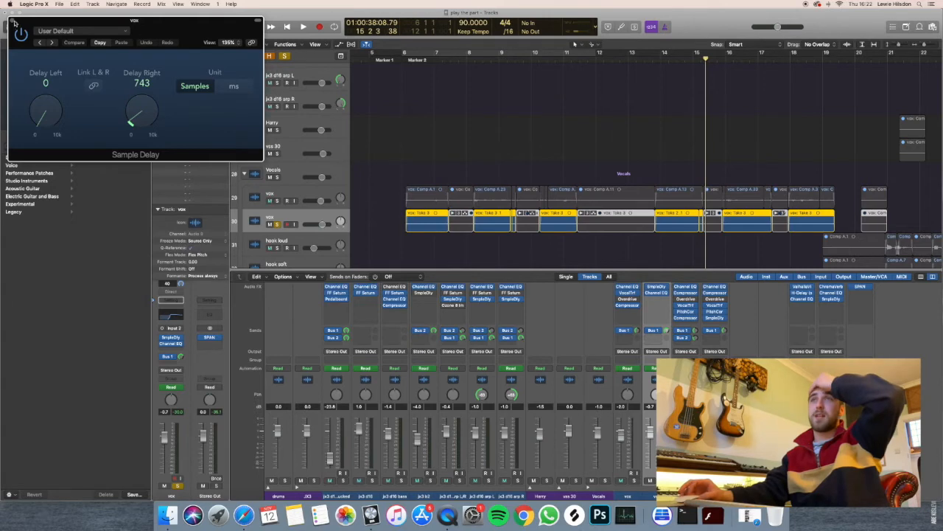
click(170, 339)
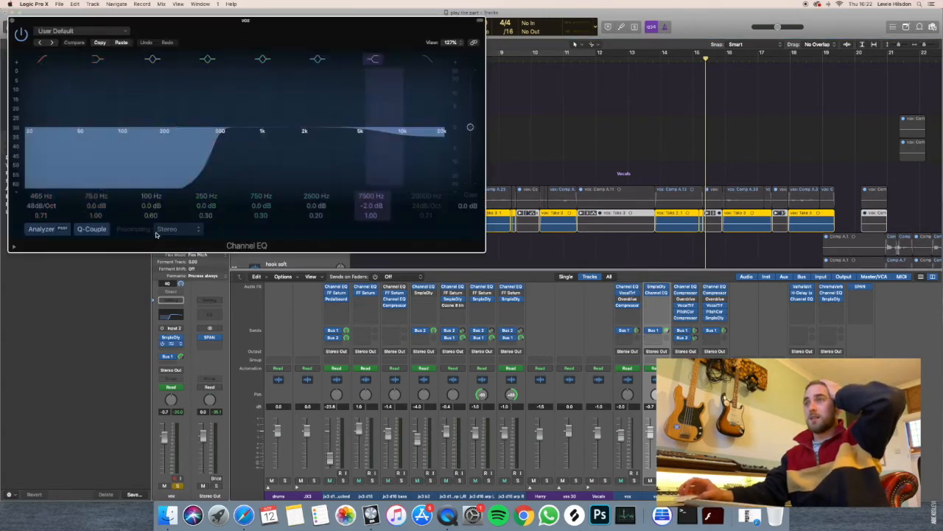
click(171, 344)
click(12, 20)
Solo the upper vox track alongside the lower one, play both from bar 8, and stop around bar 9.
scroll(418, 151, left, 5)
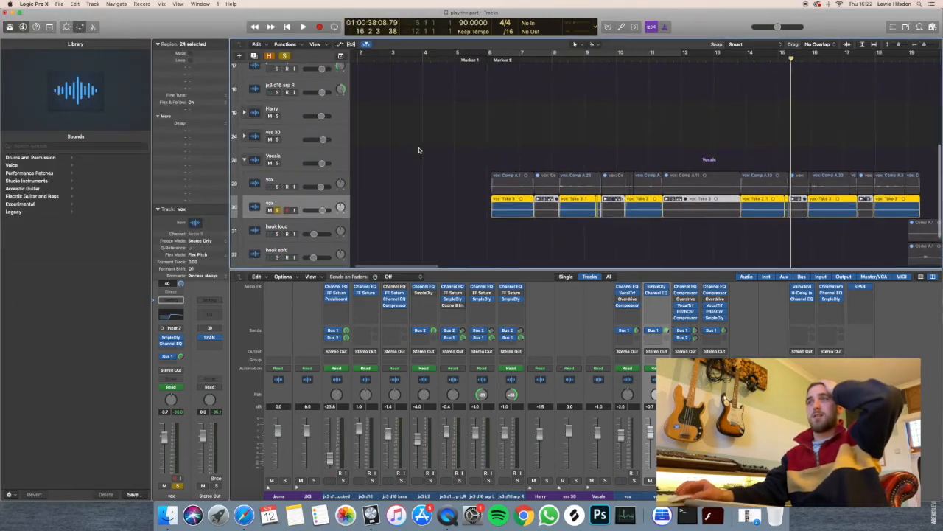
scroll(418, 150, down, 2)
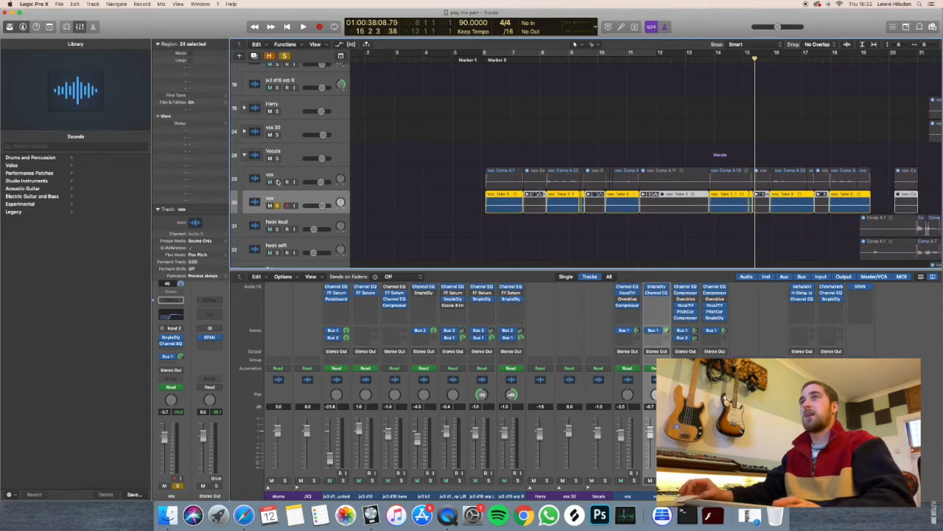
click(277, 183)
click(547, 59)
key(space)
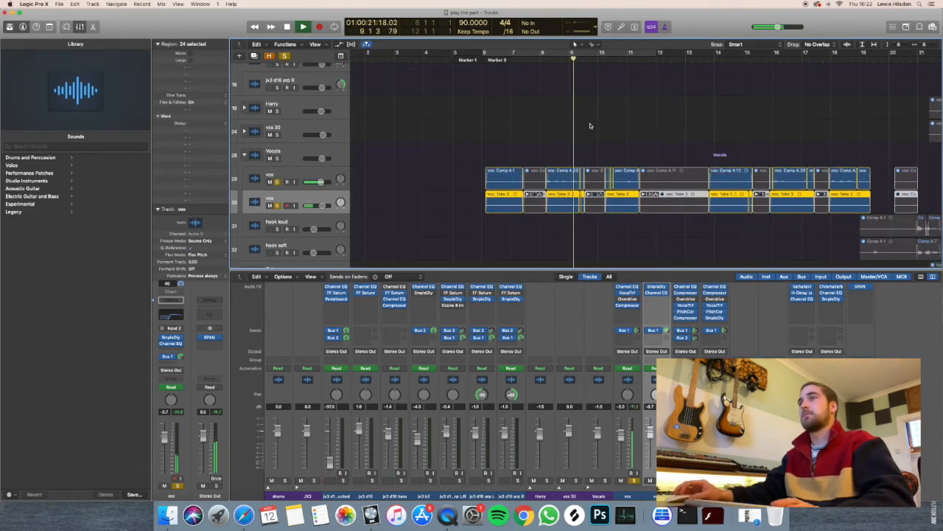
scroll(516, 147, right, 5)
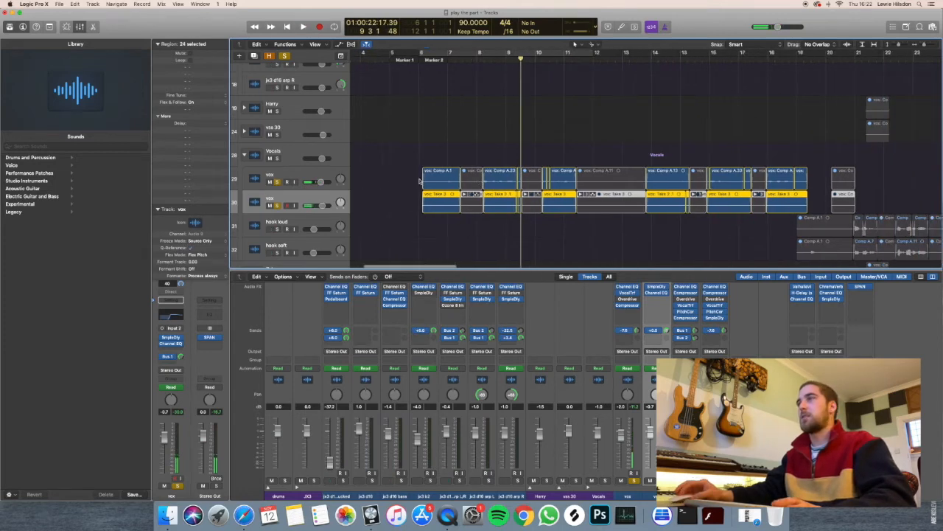
Solo the hook loud and hook soft tracks, select hook loud, and place the playhead at bar 21.
scroll(410, 178, right, 1)
click(277, 228)
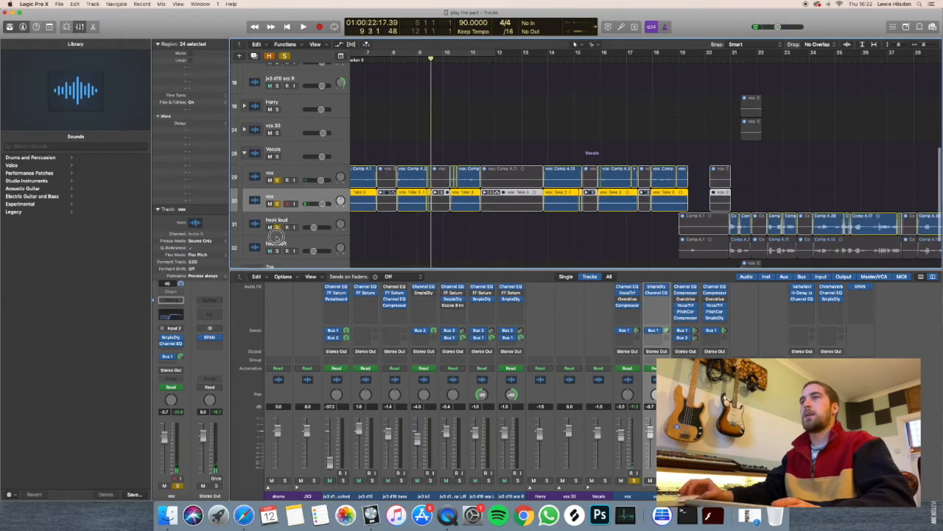
click(277, 251)
click(296, 221)
scroll(372, 186, right, 2)
scroll(371, 185, right, 5)
click(535, 55)
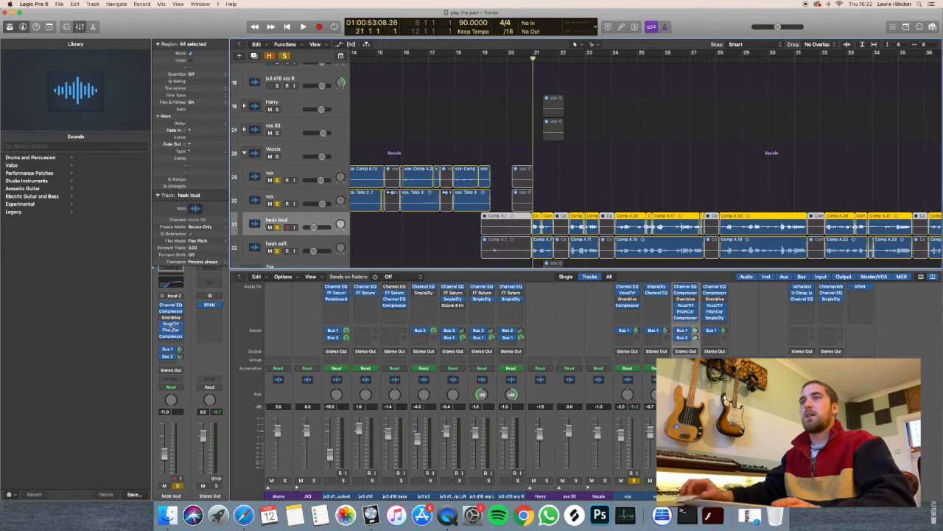
Examine the hook loud track's Vocal Transformer settings, close them, and open its Pitch Correction settings.
click(171, 324)
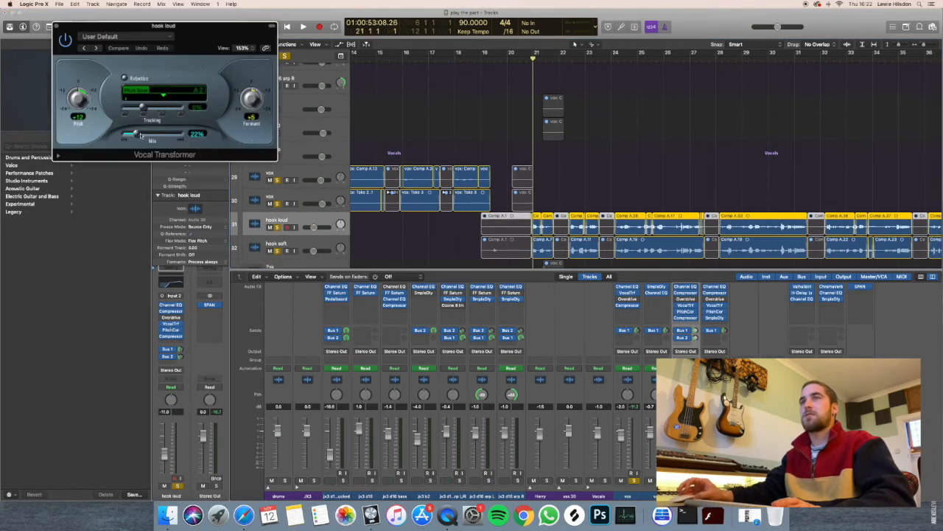
click(56, 26)
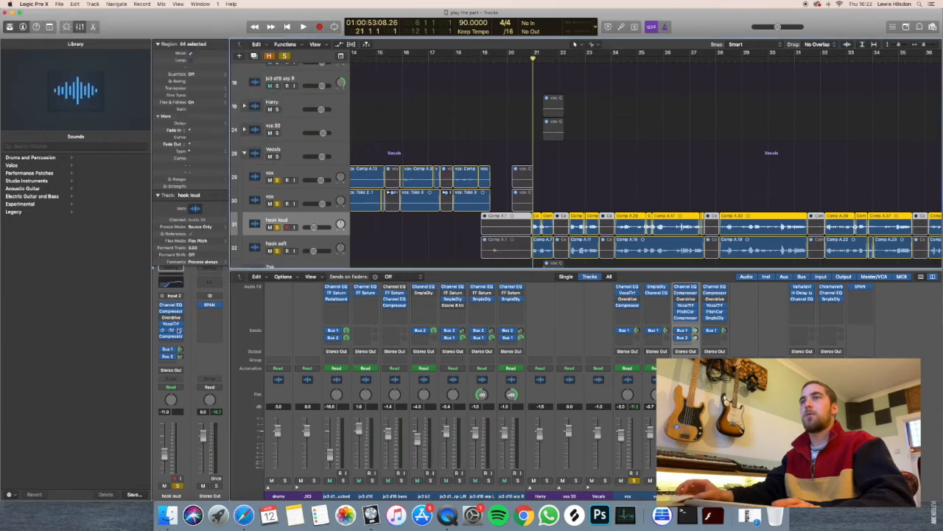
click(171, 330)
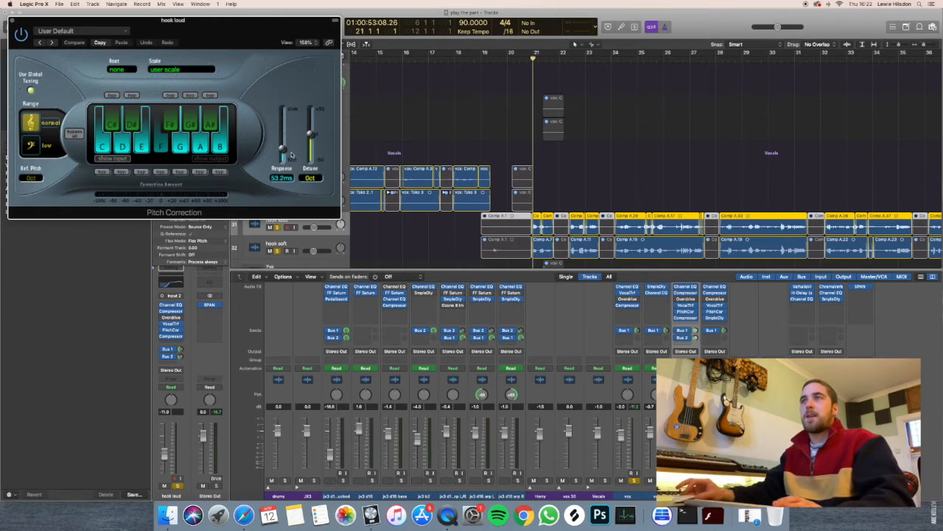
Unsolo hook soft, play hook loud from just before bar 21 to about bar 23, and close Pitch Correction.
click(534, 59)
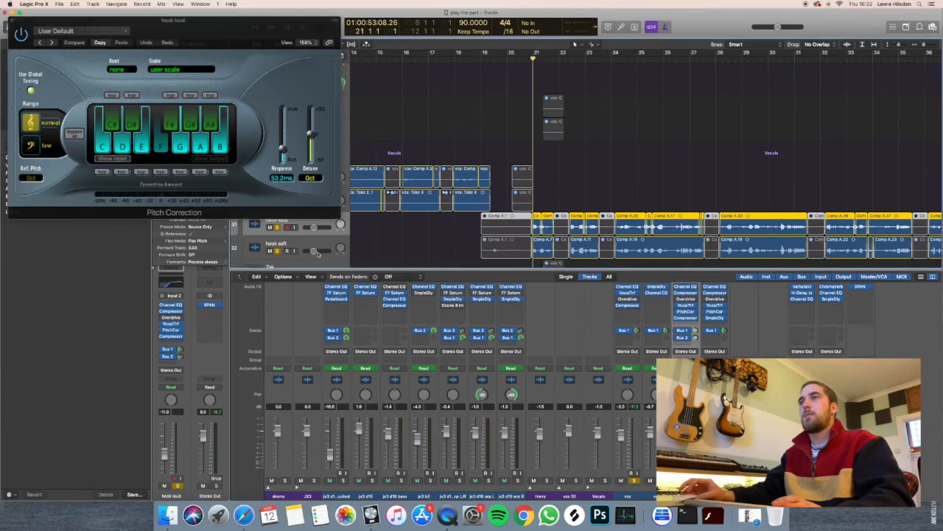
click(278, 250)
scroll(495, 71, up, 3)
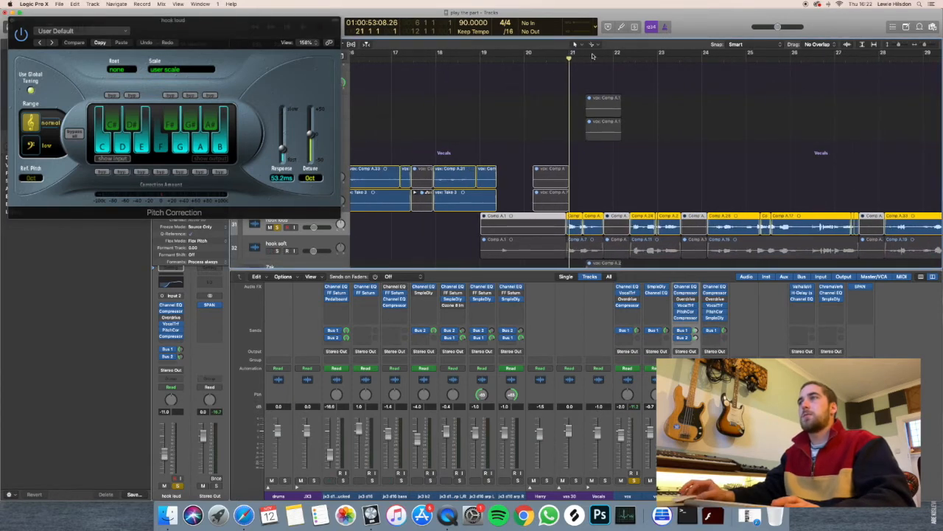
click(567, 59)
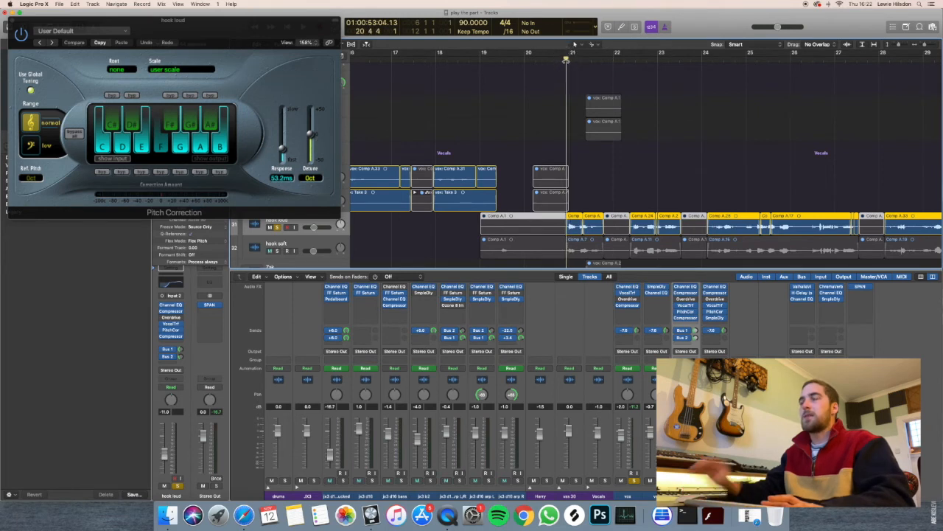
key(space)
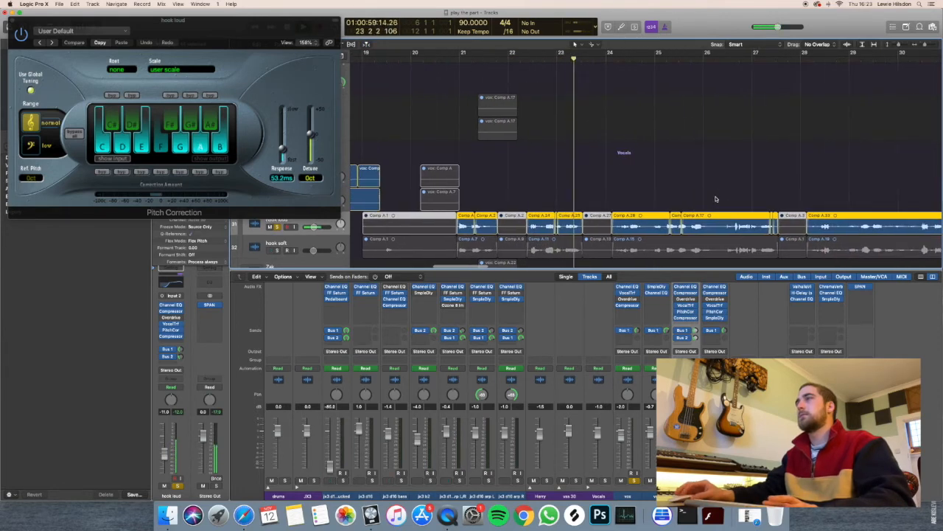
key(space)
click(11, 19)
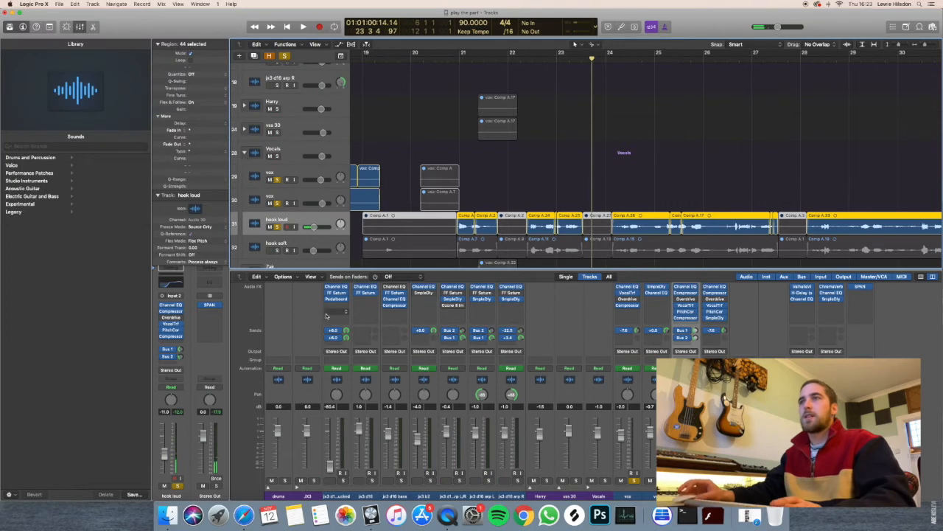
Solo and select the hook soft track, and unsolo both vox tracks.
click(279, 252)
click(293, 243)
scroll(333, 225, down, 2)
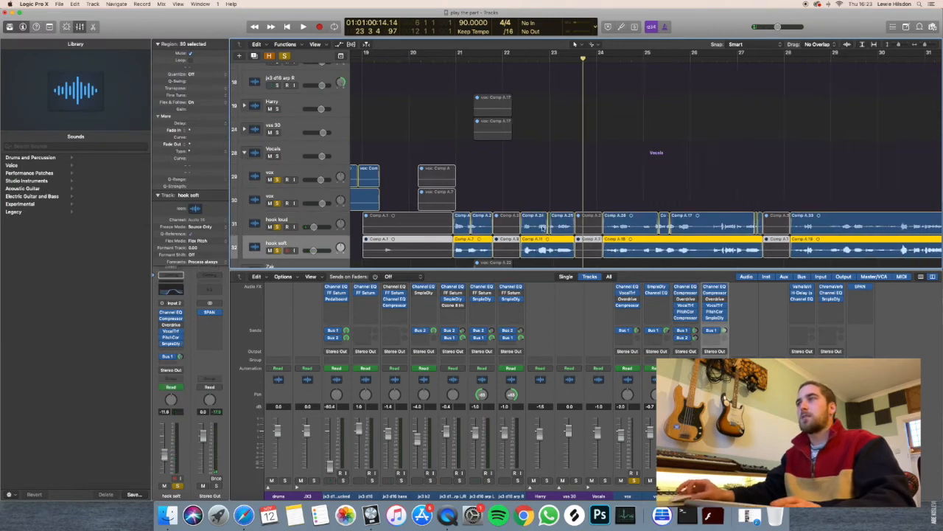
mouse_move(282, 203)
mouse_down()
mouse_move(283, 180)
mouse_move(283, 204)
mouse_up()
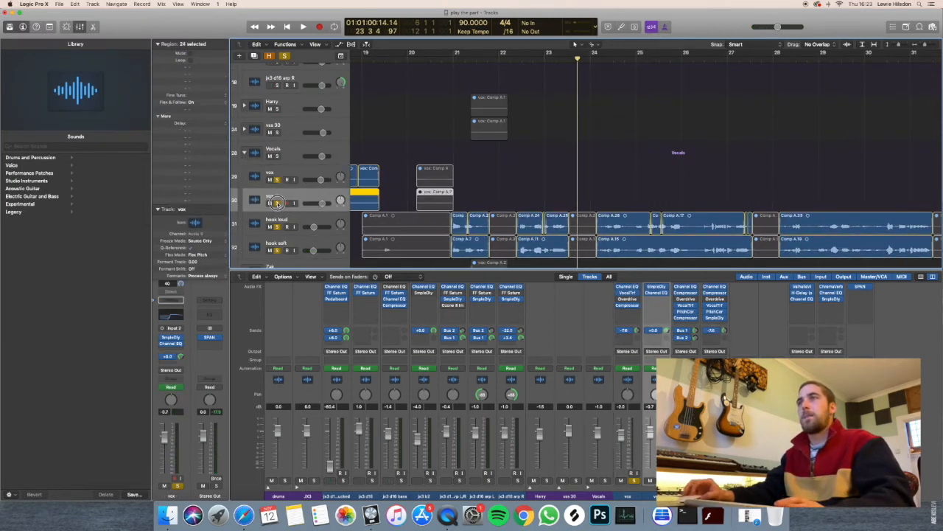
click(308, 241)
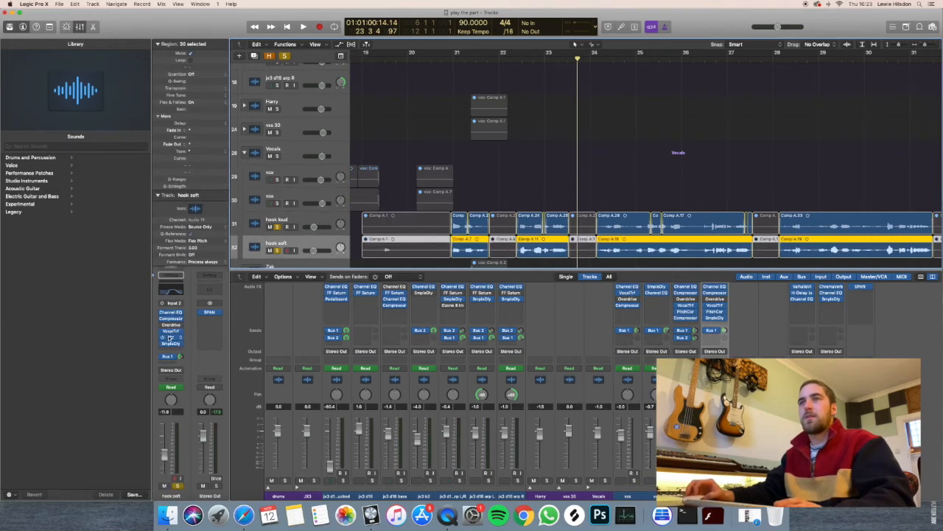
Open hook soft's Pitch Correction, unsolo hook loud, and place the playhead at bar 22, beat 2.
click(170, 338)
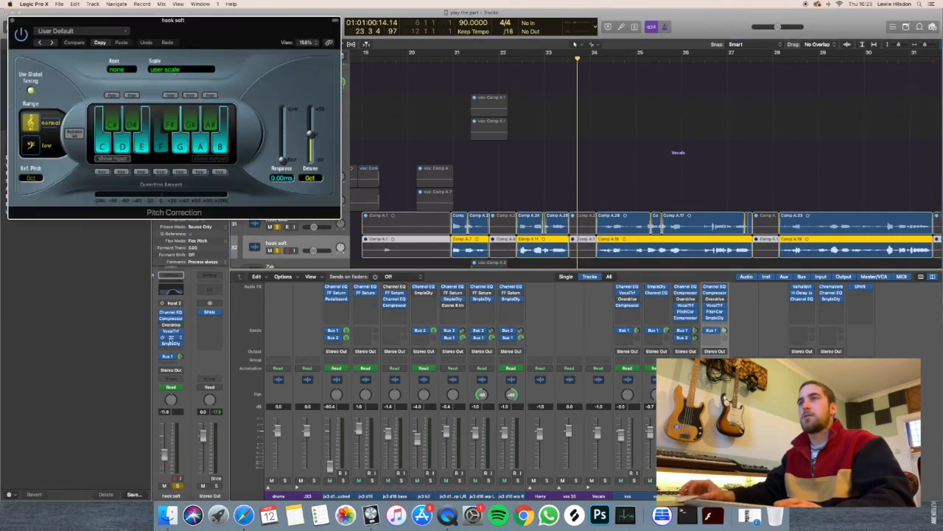
click(278, 227)
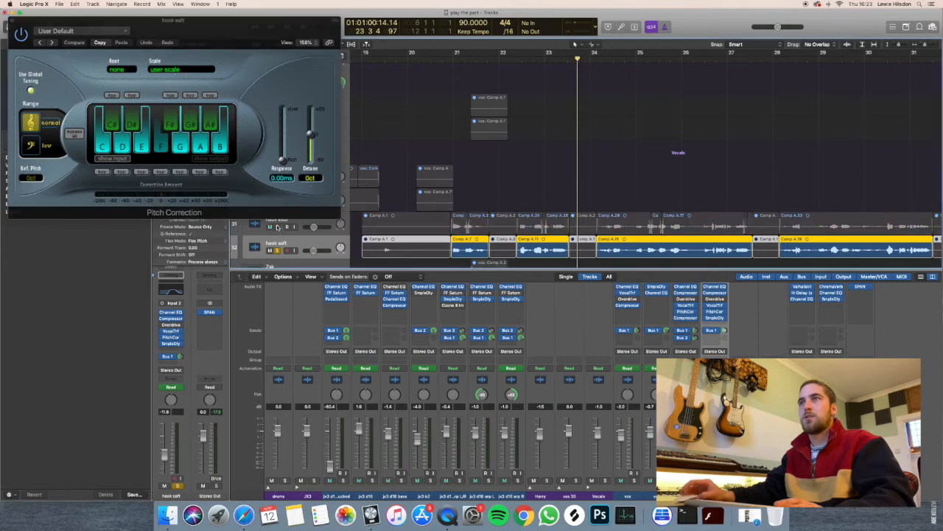
click(518, 57)
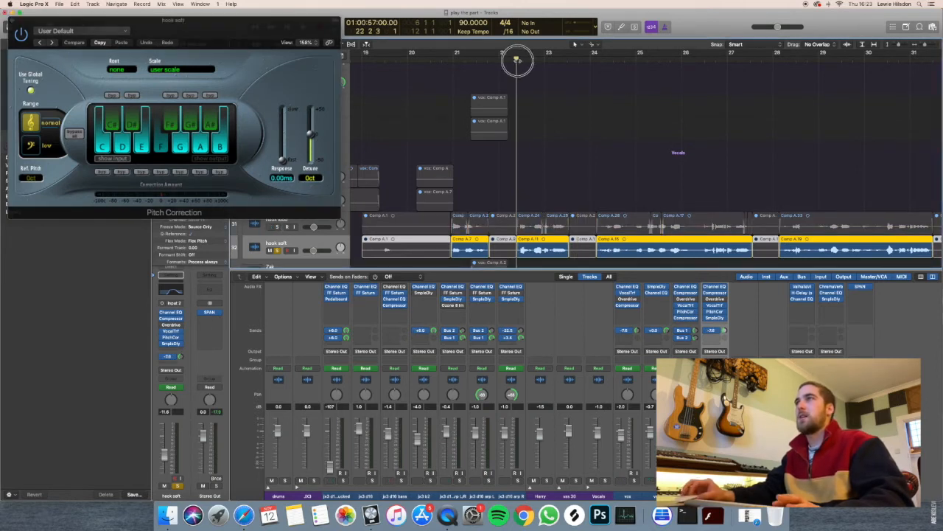
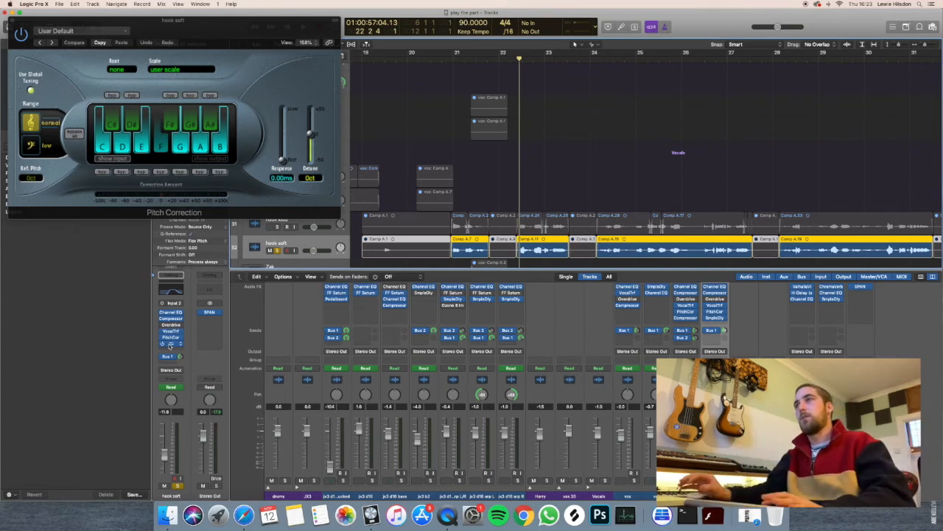
Play hook soft from bar 22 to about bar 23, close its Pitch Correction, and unsolo the track.
key(space)
scroll(464, 221, up, 1)
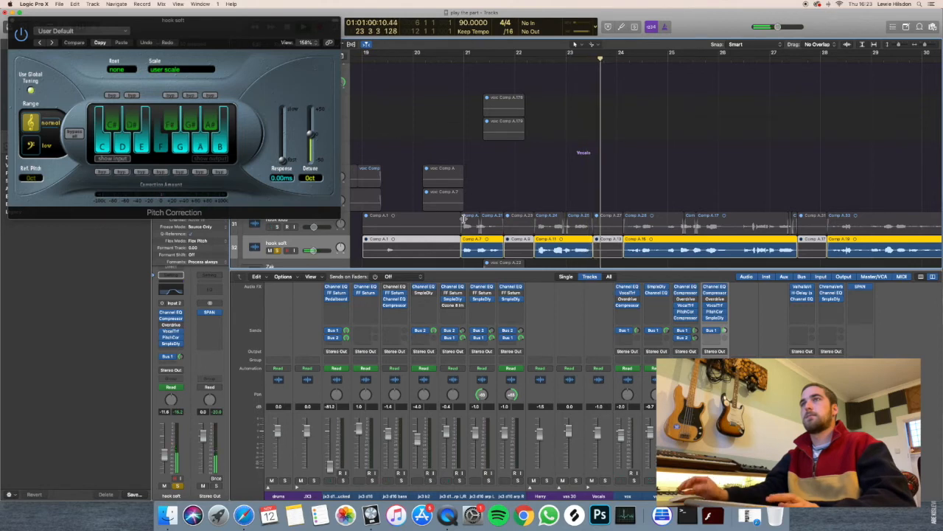
click(12, 20)
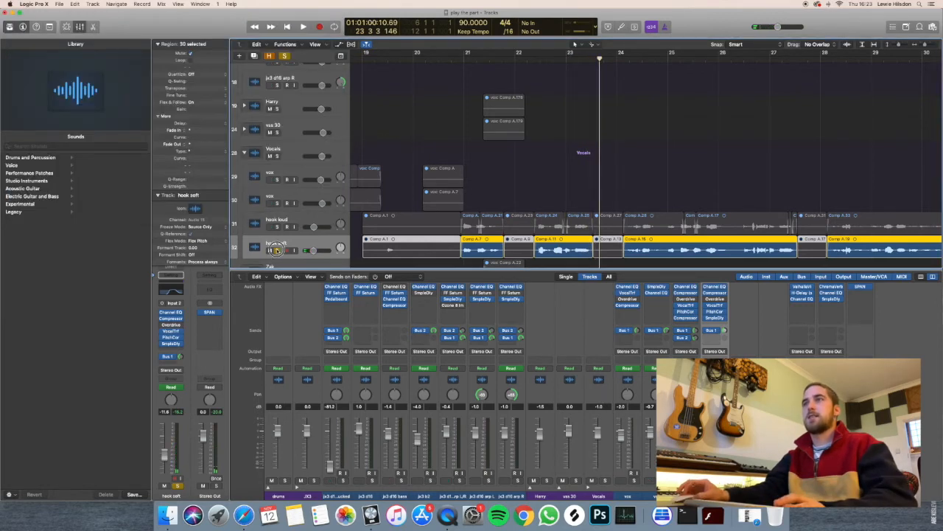
click(277, 250)
scroll(372, 186, down, 10)
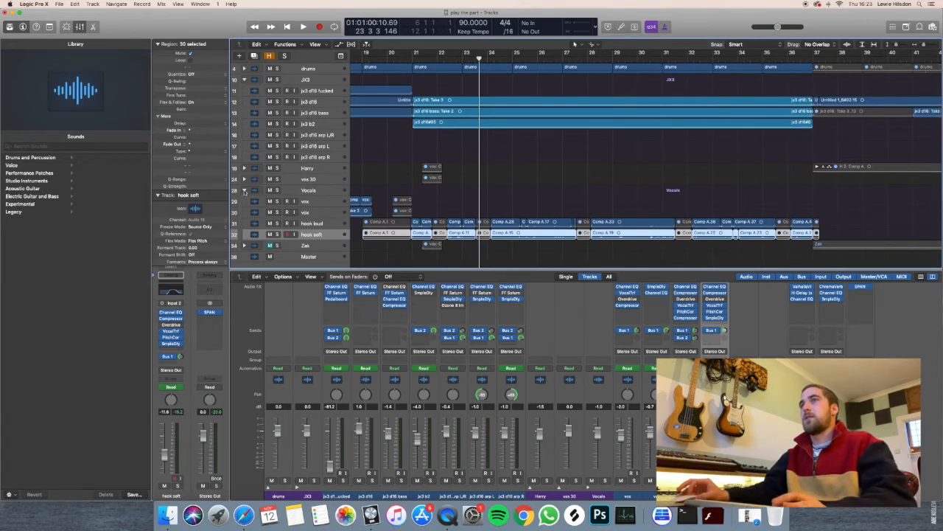
Collapse the Vocals stack and look over the arrangement of the stacks along the timeline.
alt+click(245, 191)
scroll(382, 181, up, 8)
scroll(383, 182, left, 5)
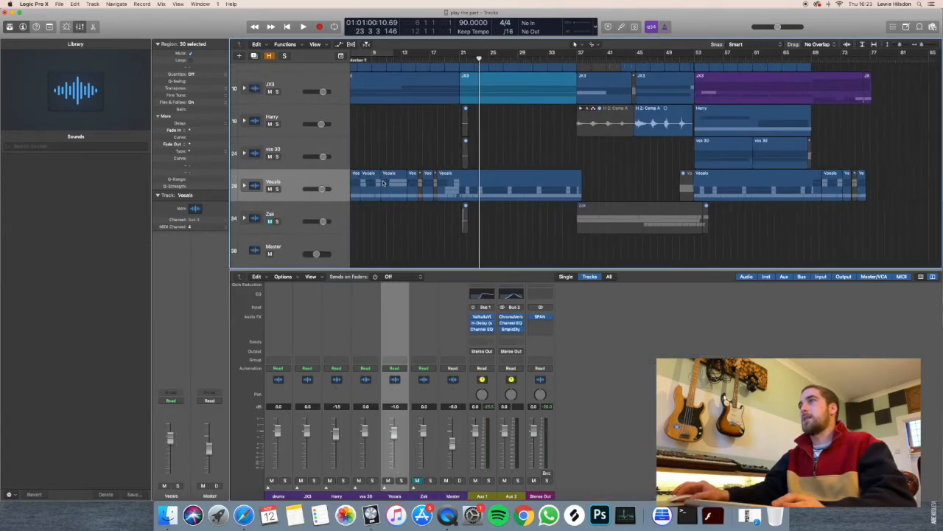
scroll(498, 157, right, 5)
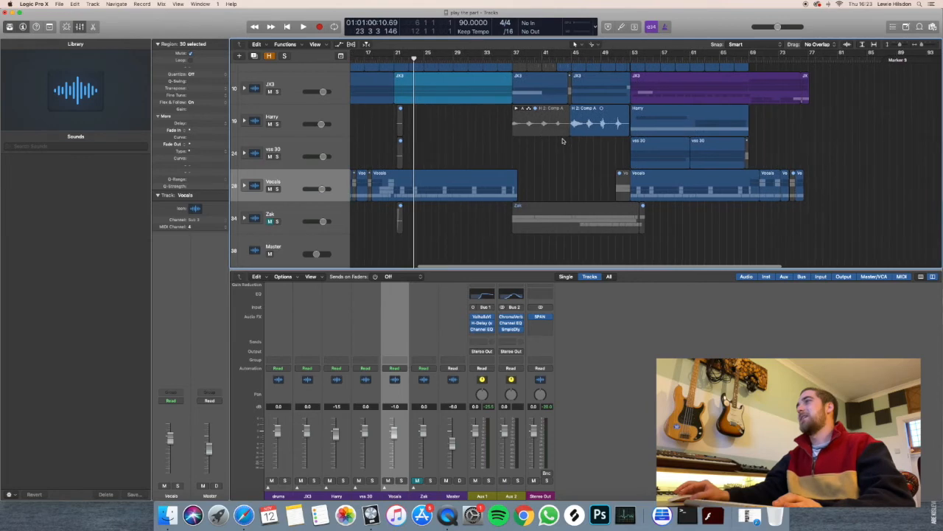
scroll(564, 180, left, 3)
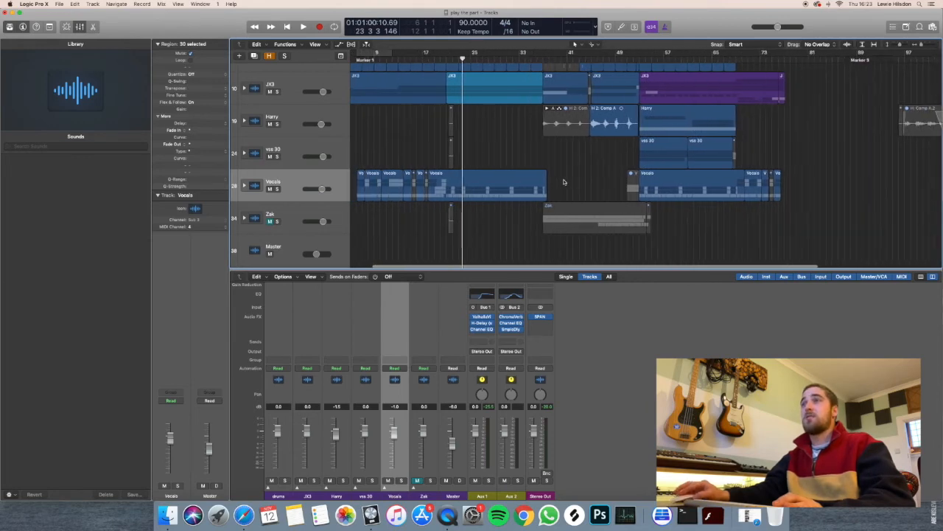
Reopen the Vocals stack to compare its vox and hook sections, place the playhead at bar 67, and collapse it.
click(246, 186)
scroll(383, 193, down, 2)
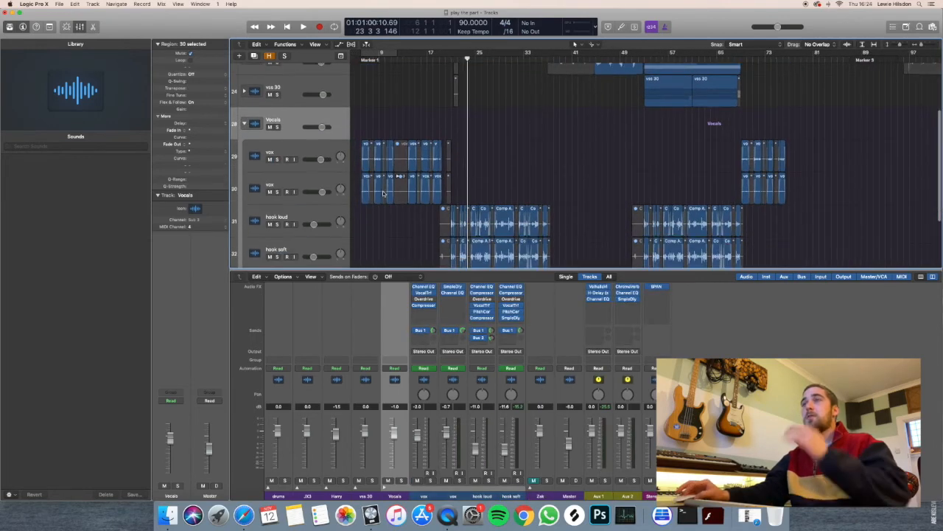
scroll(454, 211, left, 2)
scroll(452, 215, down, 1)
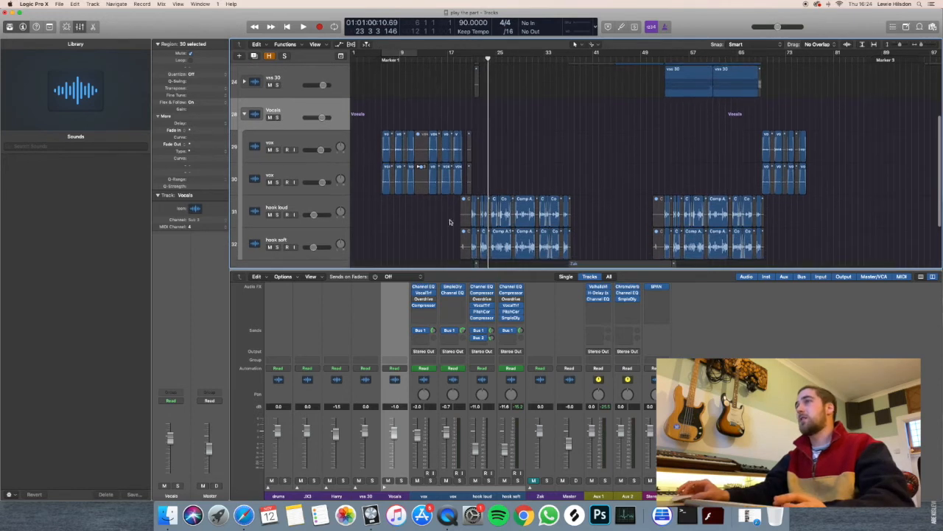
scroll(755, 179, right, 2)
mouse_move(743, 58)
mouse_down()
mouse_move(734, 59)
mouse_move(794, 59)
mouse_move(729, 59)
mouse_up()
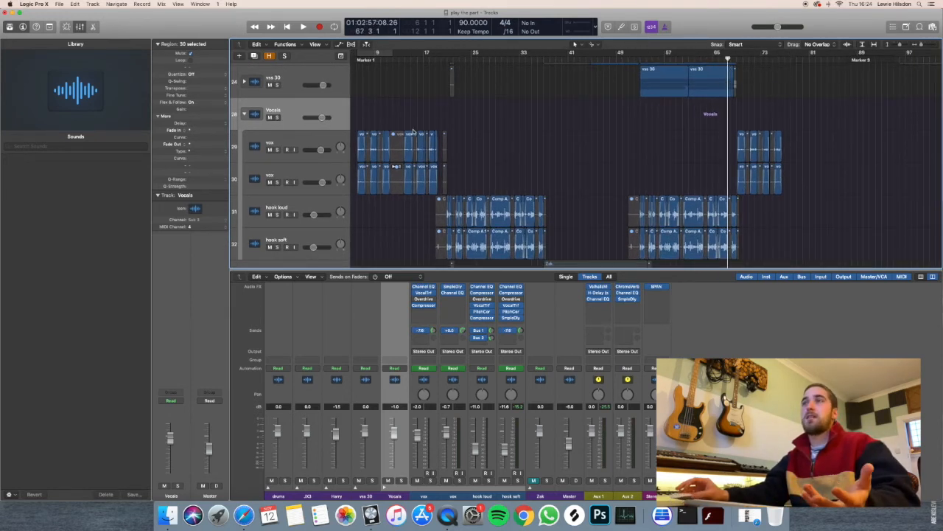
click(243, 114)
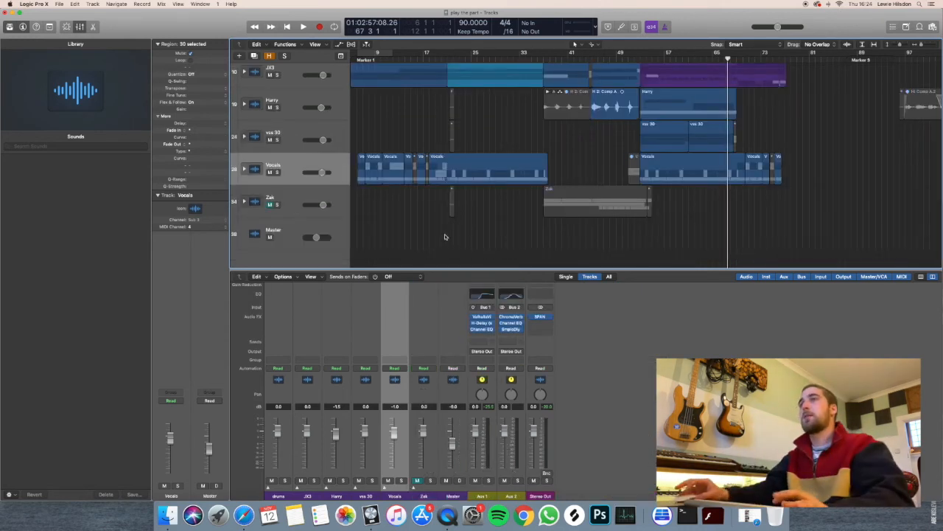
Expand the Zak stack and unmute it.
click(244, 201)
click(270, 206)
scroll(536, 160, up, 3)
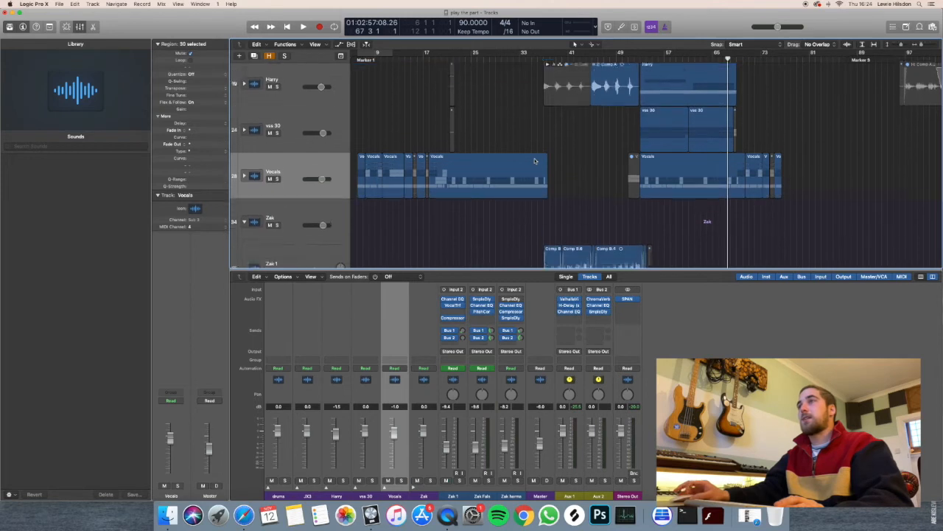
scroll(533, 160, down, 5)
scroll(533, 160, up, 3)
scroll(533, 162, left, 2)
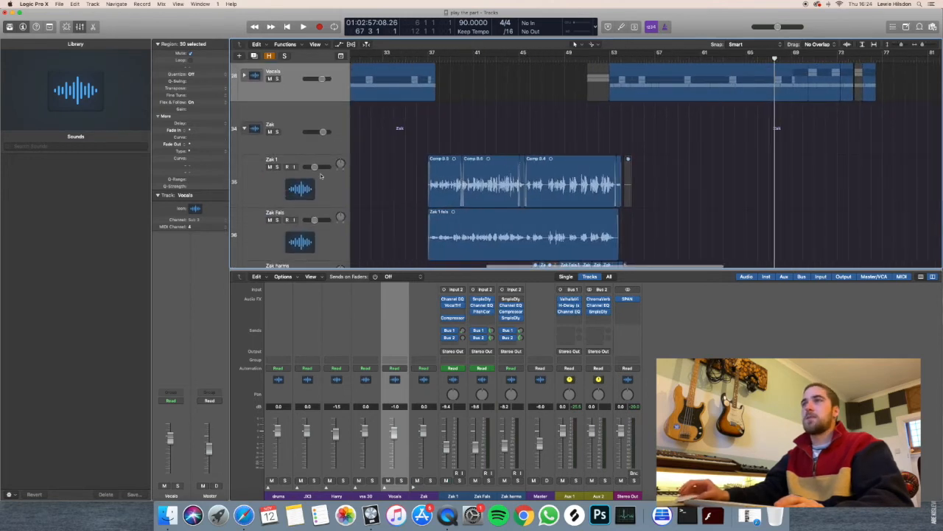
Select and solo the Zak 1 track, and place the playhead at bar 37.
click(320, 178)
scroll(393, 159, up, 1)
scroll(393, 158, down, 3)
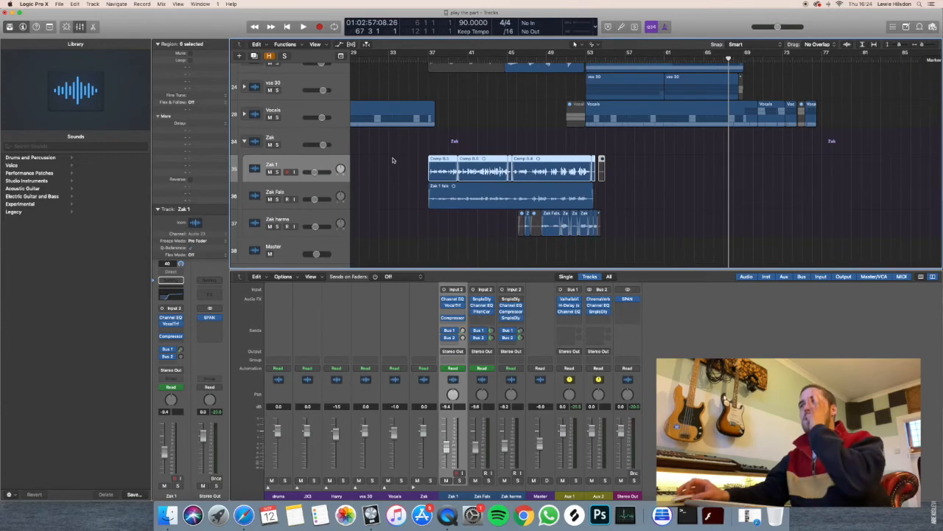
click(428, 56)
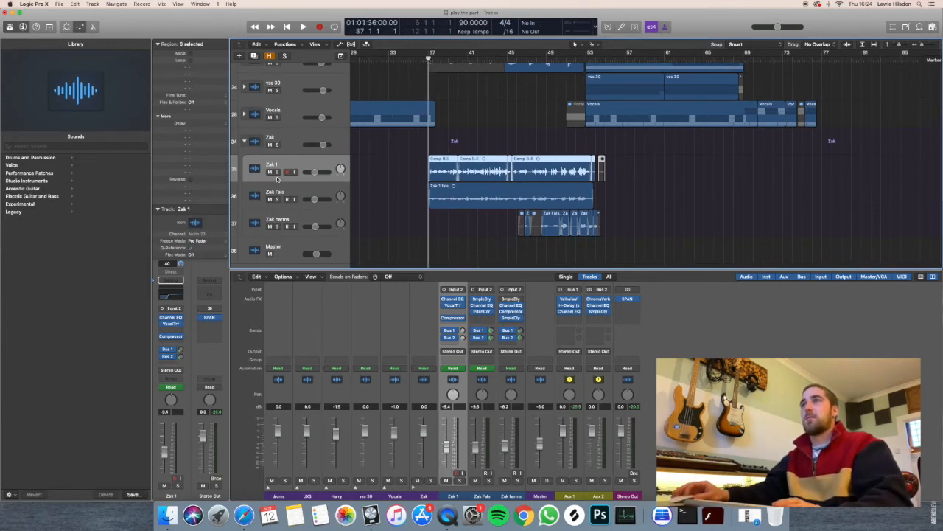
click(277, 173)
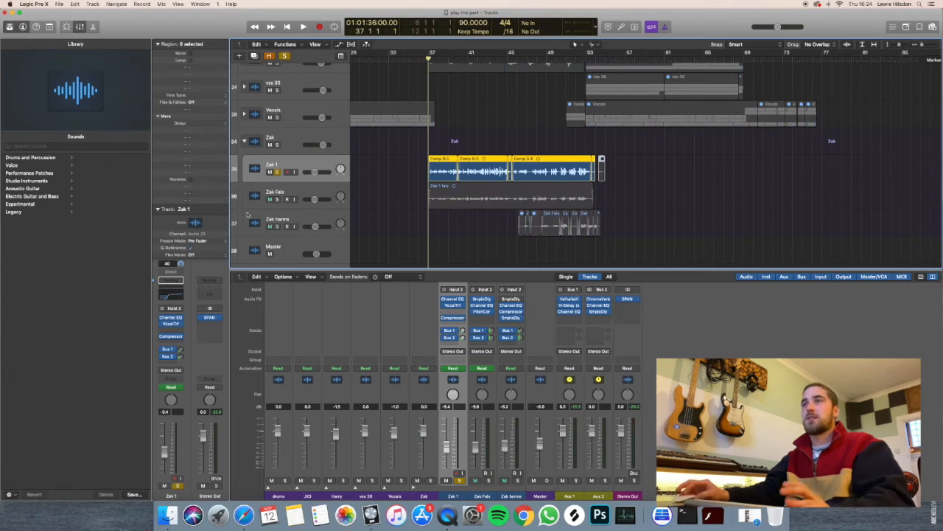
Examine Zak 1's Channel EQ and Vocal Transformer settings, and close both plug-ins.
click(170, 318)
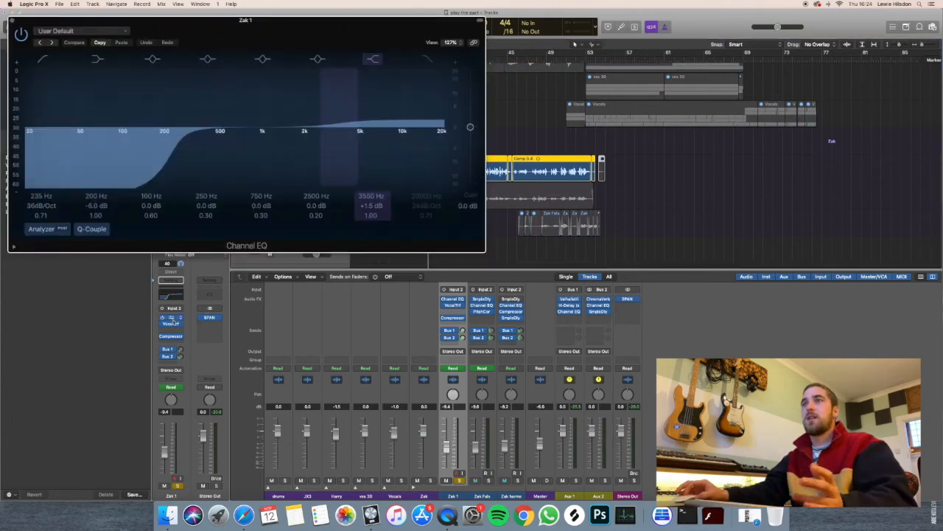
click(171, 324)
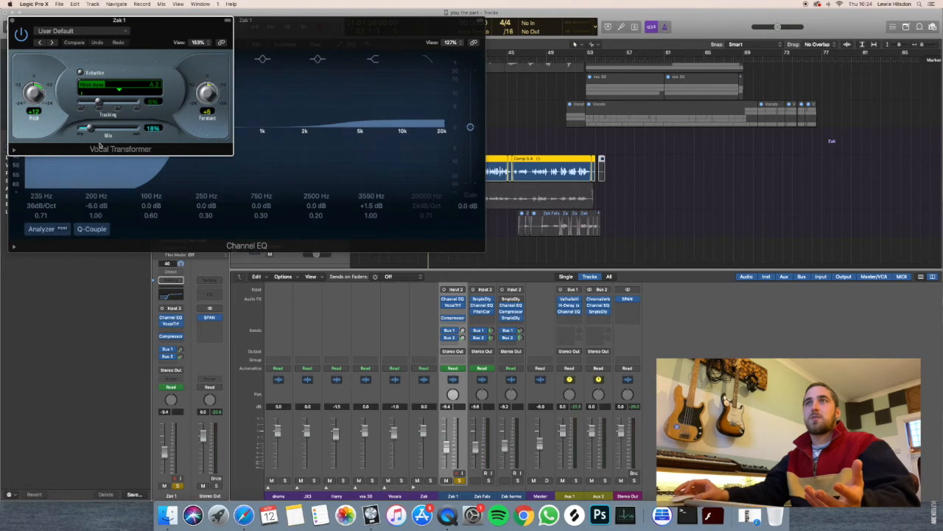
click(11, 22)
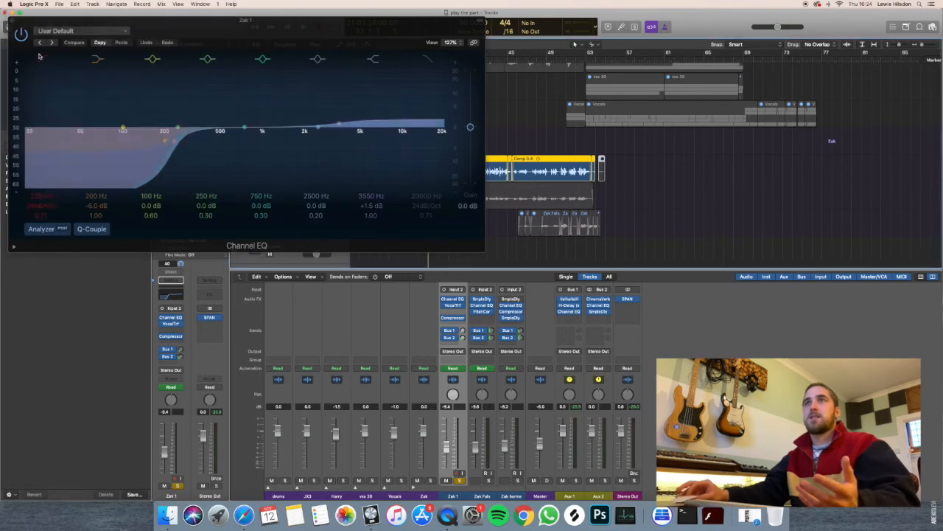
click(12, 22)
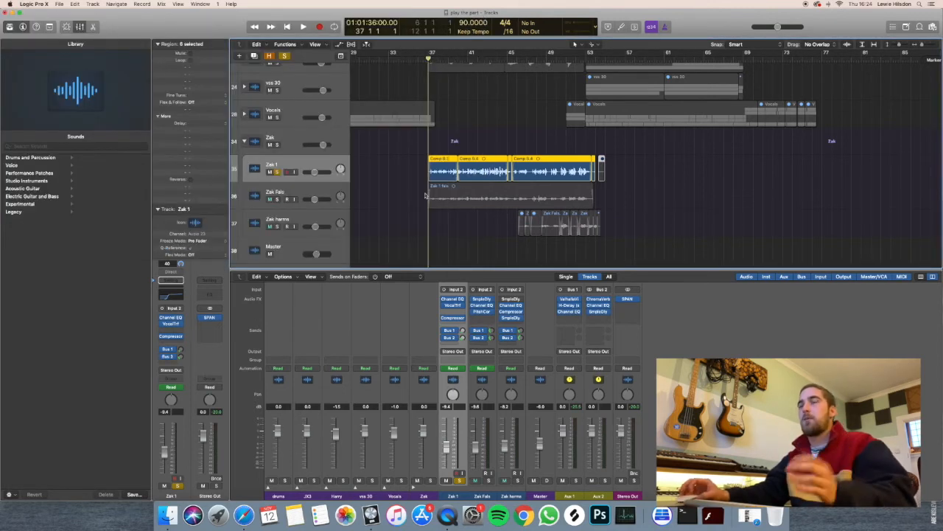
Play Zak 1 from bar 37, play on from bar 44 to about bar 45, and unsolo the track.
scroll(425, 195, up, 5)
key(space)
scroll(470, 179, down, 1)
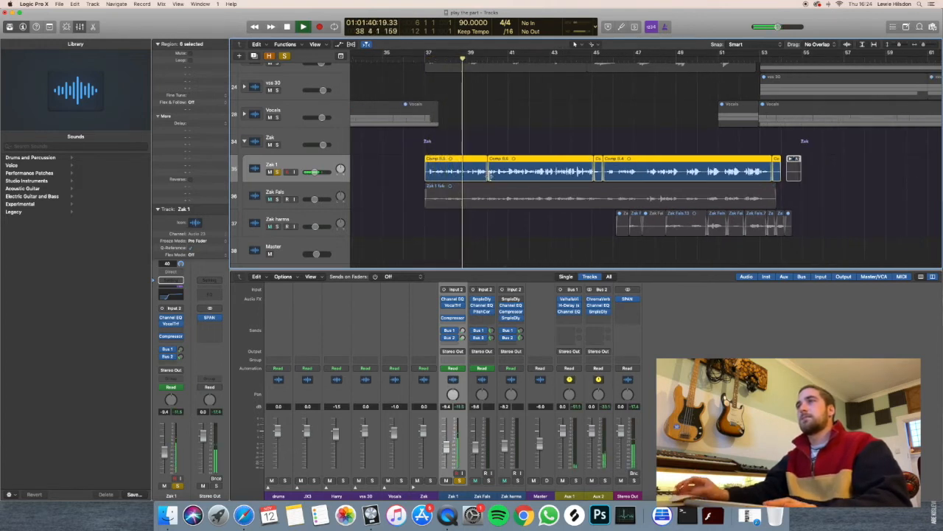
click(583, 59)
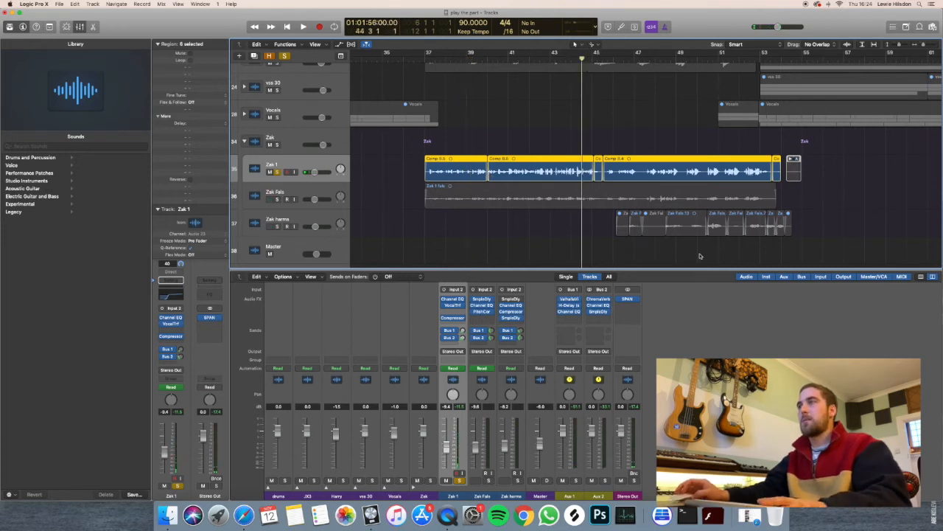
key(space)
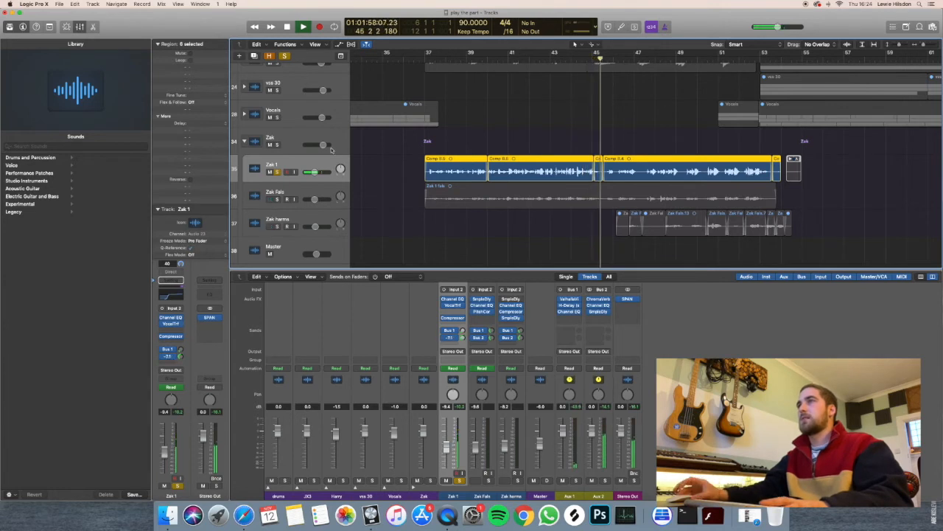
key(space)
click(276, 172)
key(space)
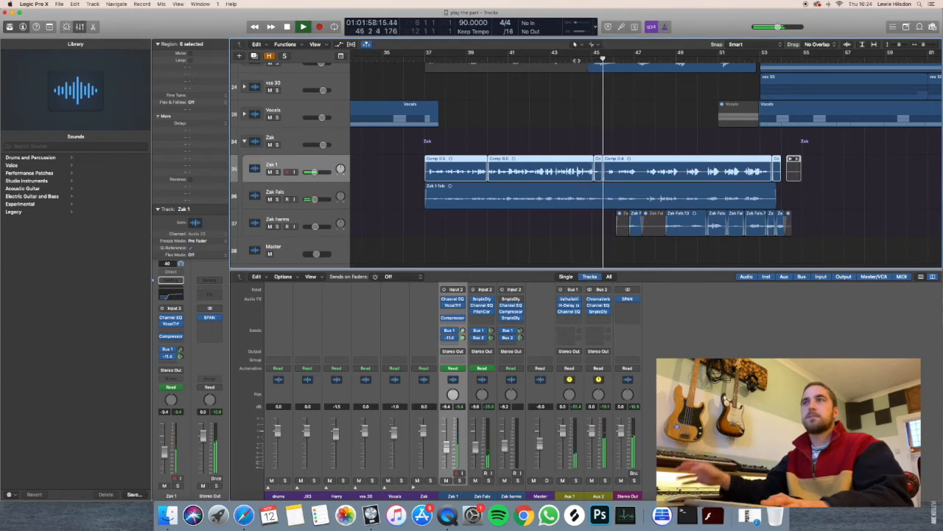
Select and solo the Zak Fals track, and examine its Sample Delay, Channel EQ and Pitch Correction before closing them.
click(276, 194)
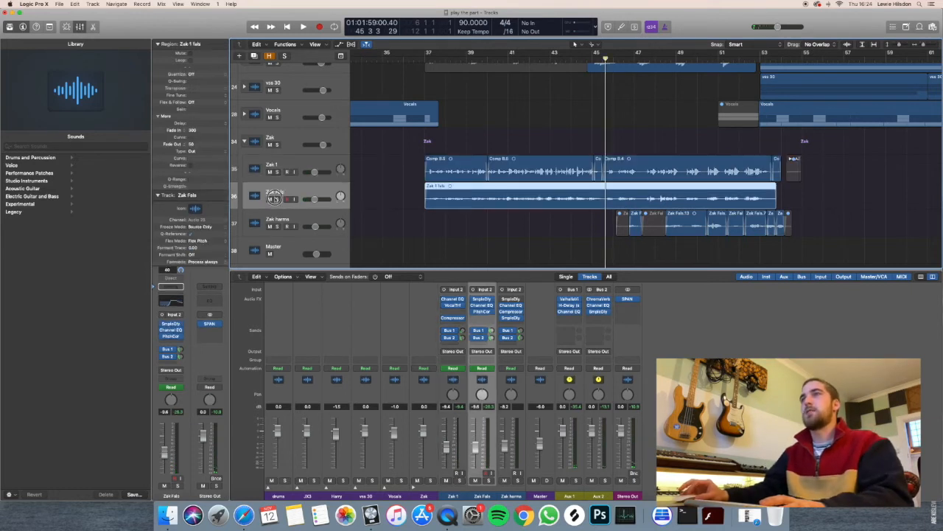
click(276, 199)
click(172, 326)
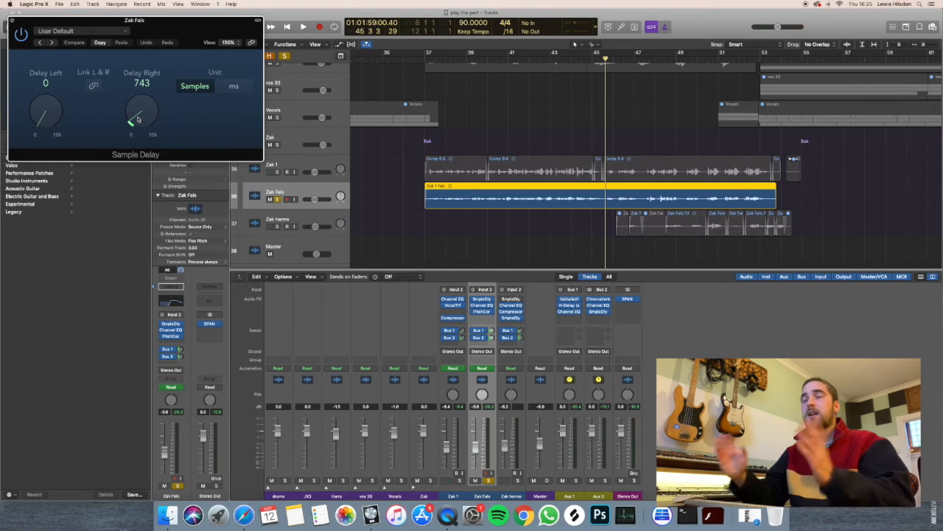
click(171, 330)
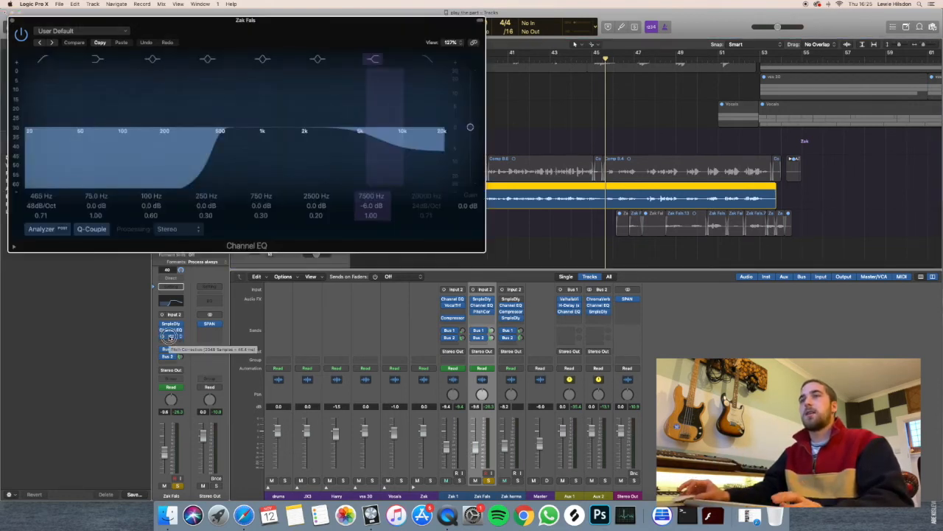
click(171, 335)
click(28, 35)
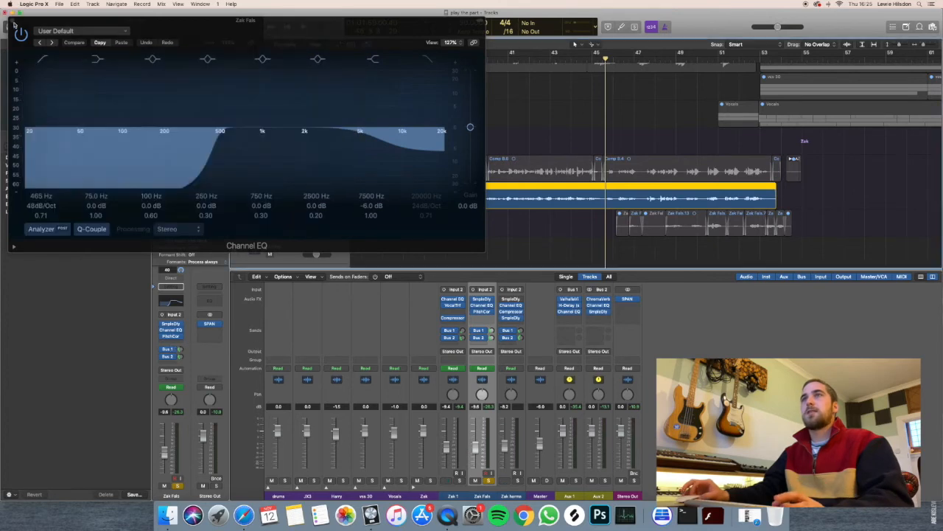
click(13, 20)
click(15, 22)
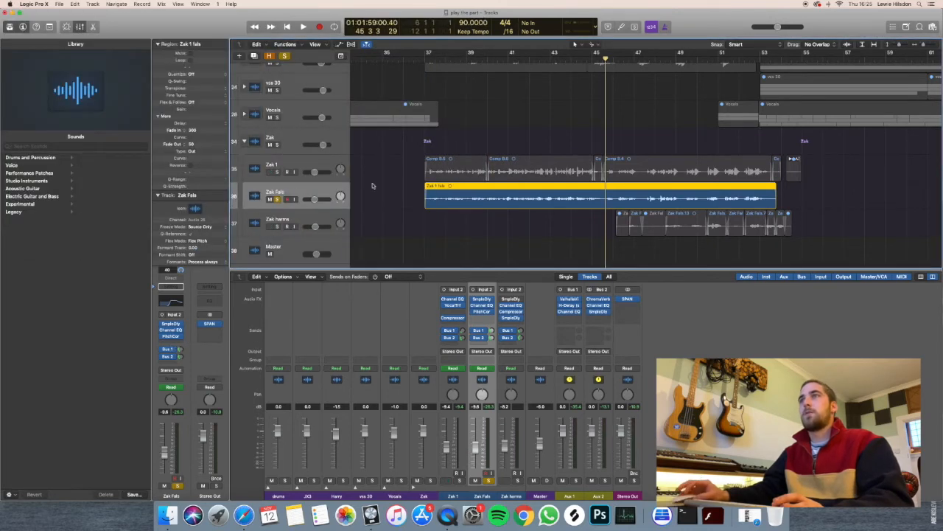
Play Zak Fals from just before bar 41 to about bar 42, and unsolo the track.
click(507, 56)
key(space)
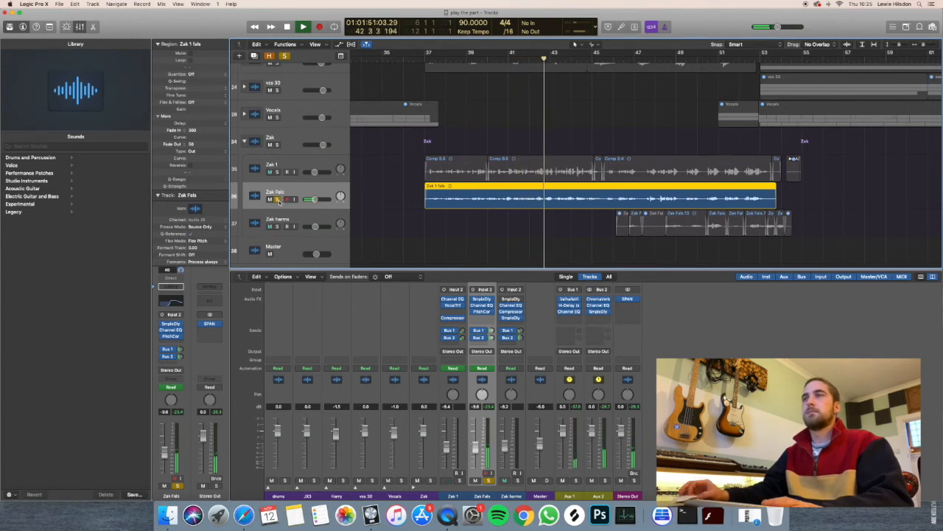
key(space)
key(super+a)
Select and solo the Zak harms track, and play it from bar 46, beat 4 to about bar 47.
click(287, 225)
click(277, 227)
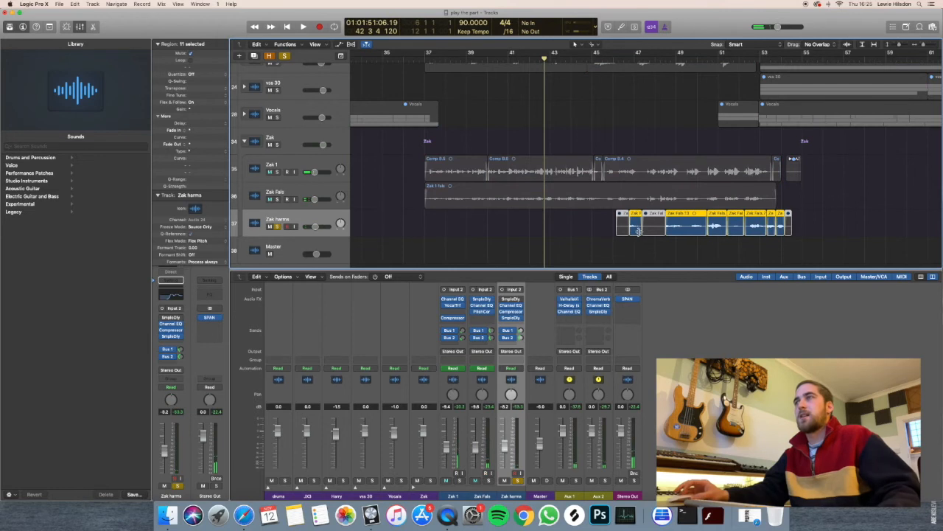
click(629, 59)
key(space)
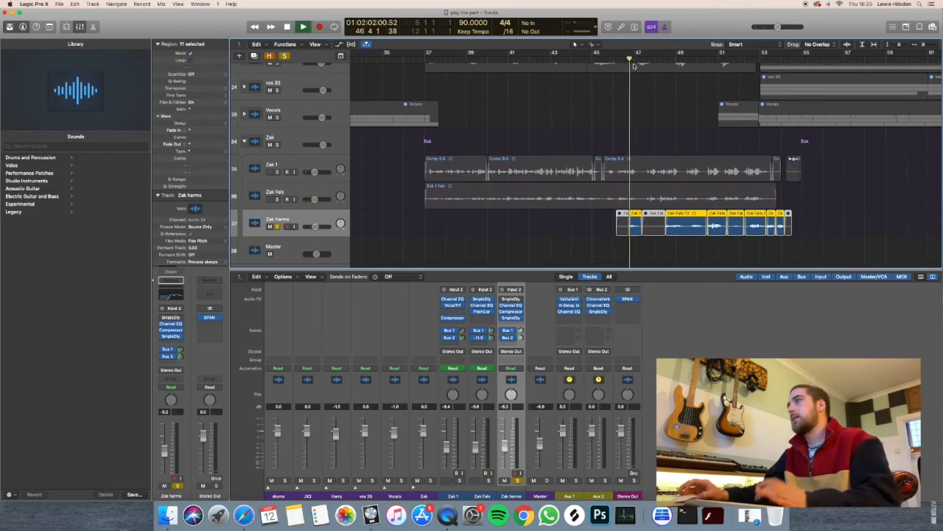
key(space)
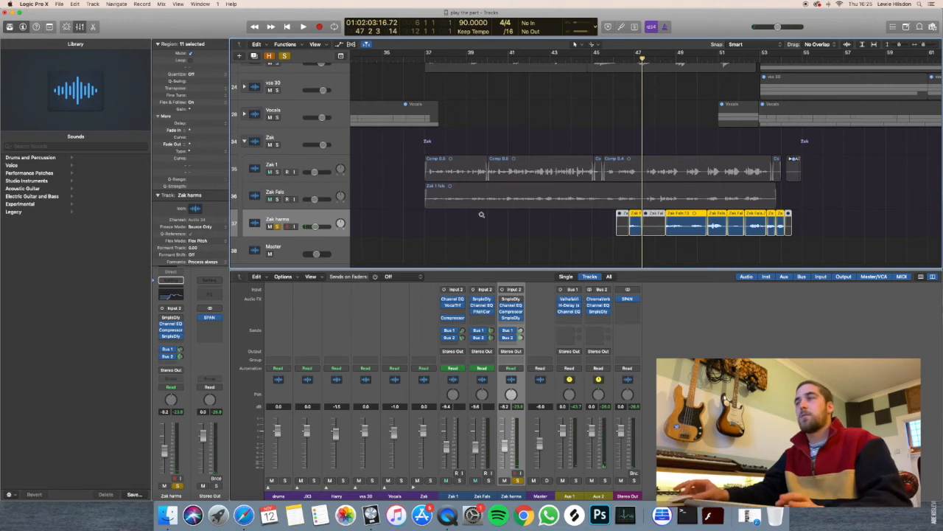
Unsolo the Zak harms track and collapse the Zak stack.
scroll(482, 216, down, 2)
scroll(482, 216, right, 5)
scroll(482, 216, down, 3)
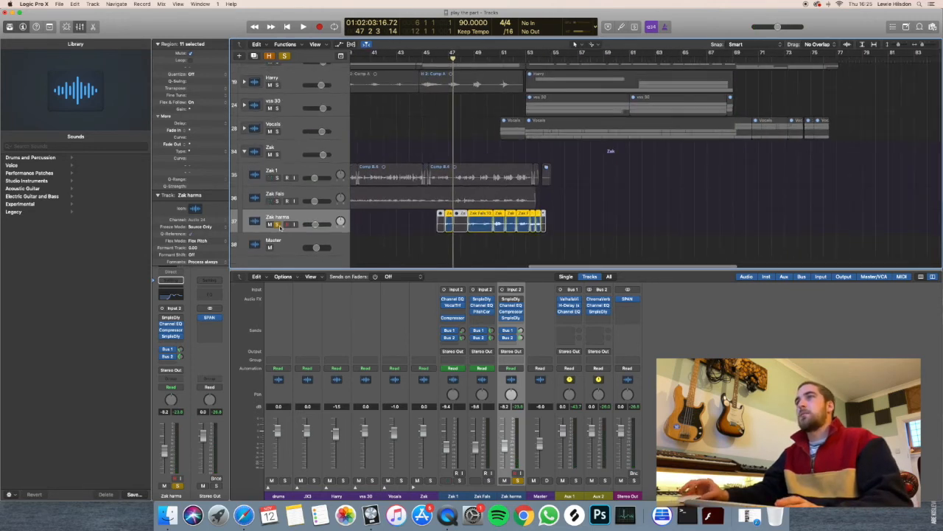
click(279, 225)
scroll(385, 182, down, 1)
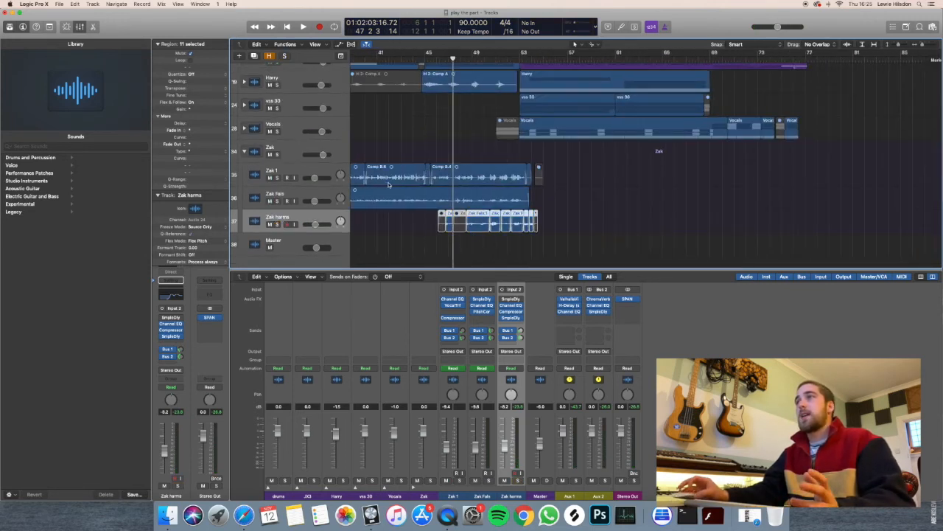
scroll(291, 192, down, 1)
click(243, 158)
scroll(399, 163, up, 3)
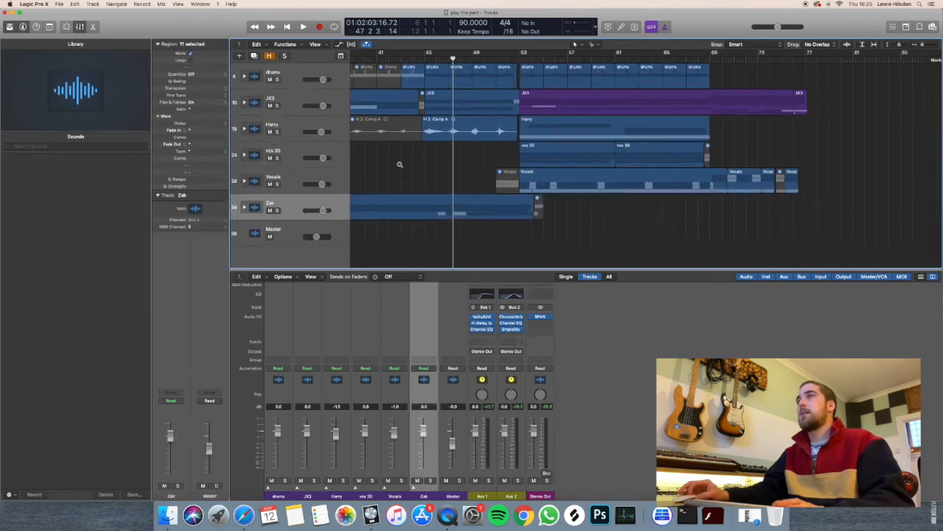
Clear the region selection and examine how the collapsed stacks are arranged from bar 1 to about bar 77.
scroll(400, 164, down, 2)
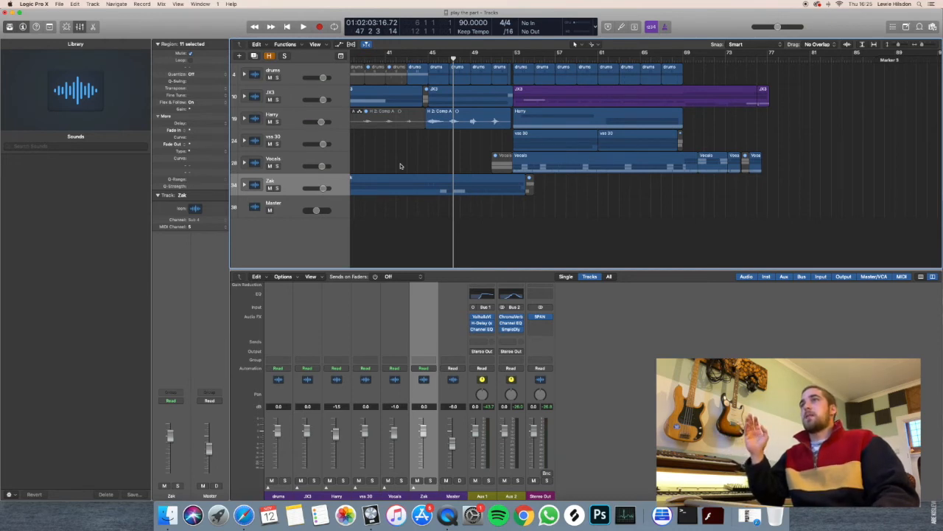
scroll(400, 166, left, 6)
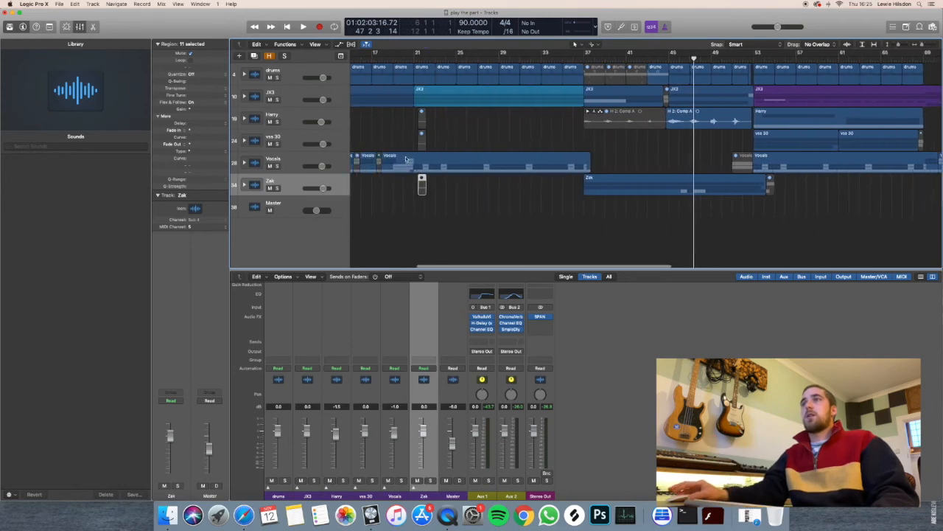
click(417, 142)
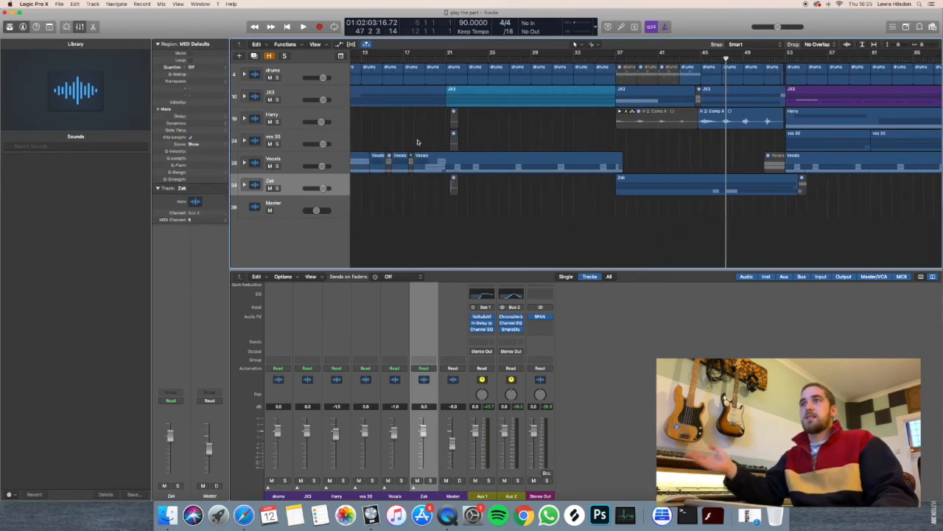
scroll(417, 142, left, 6)
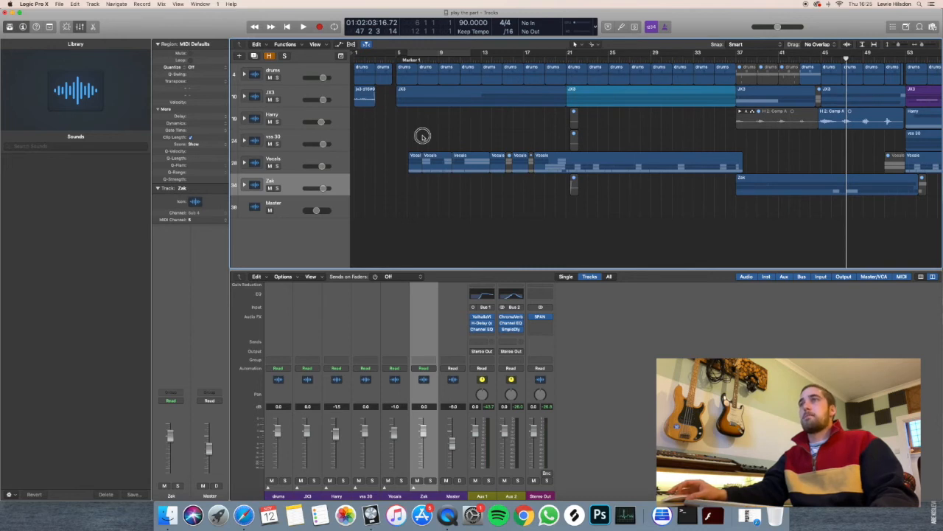
scroll(441, 124, up, 2)
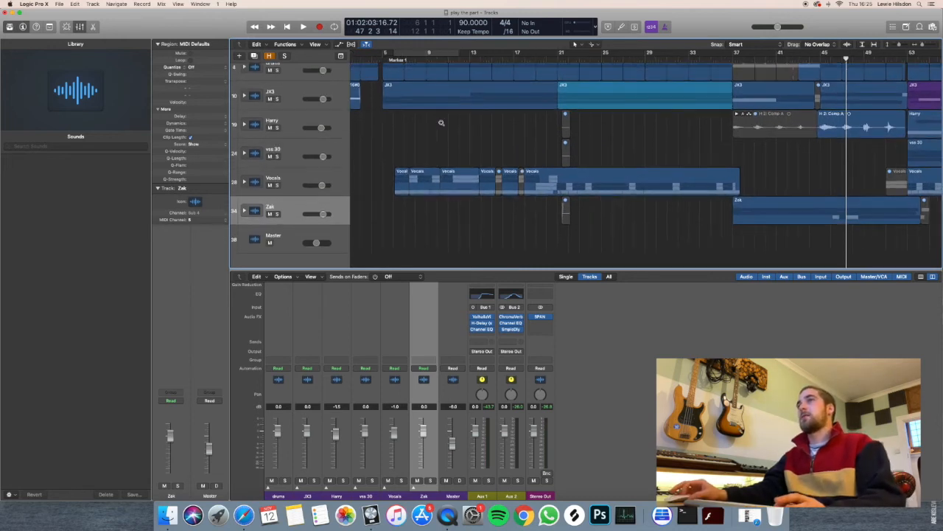
scroll(442, 124, left, 3)
scroll(441, 123, right, 10)
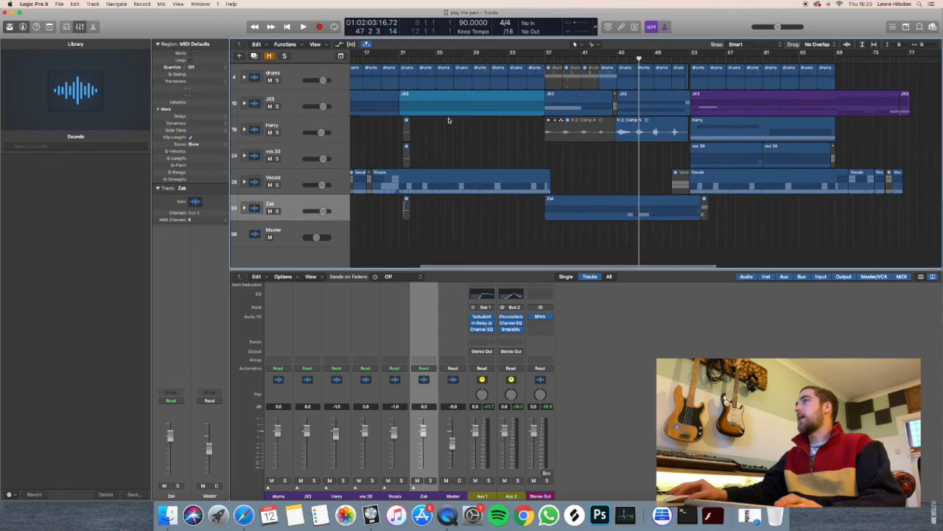
scroll(461, 117, left, 2)
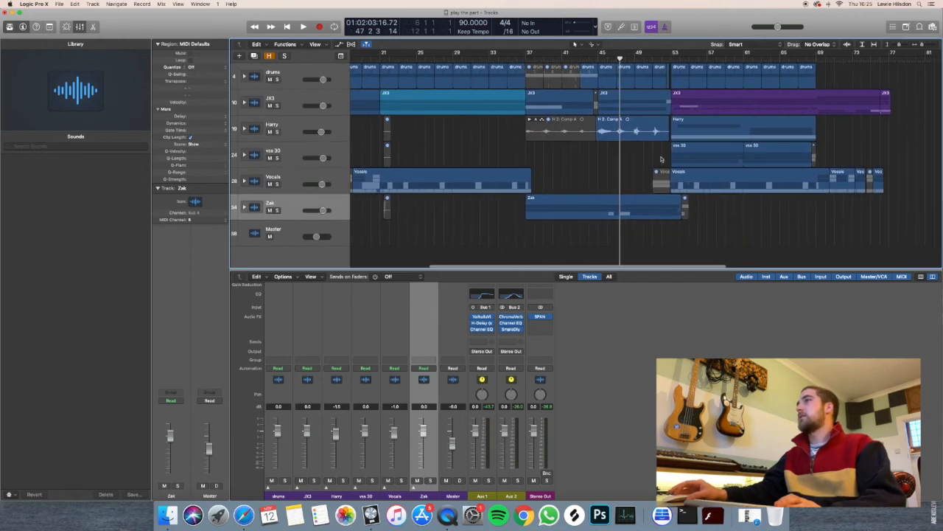
scroll(662, 160, up, 3)
scroll(679, 163, down, 2)
scroll(596, 140, down, 3)
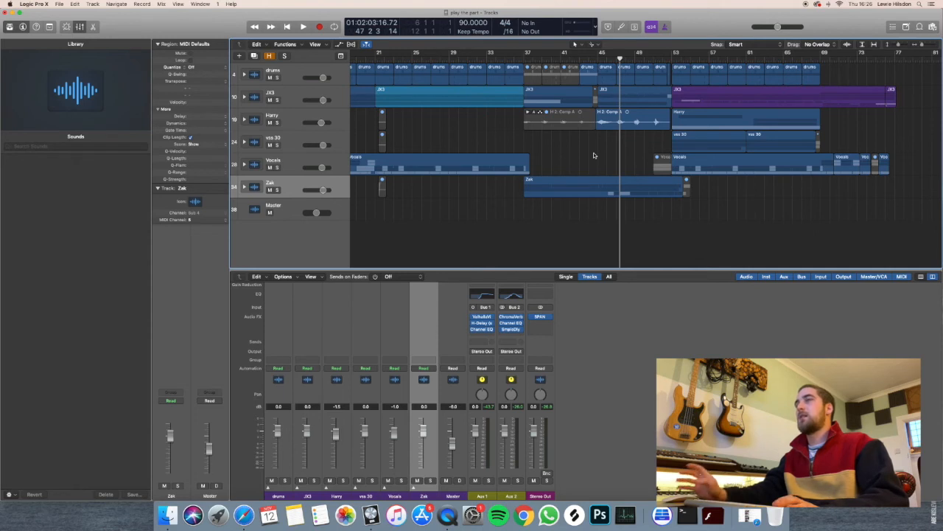
scroll(593, 159, left, 5)
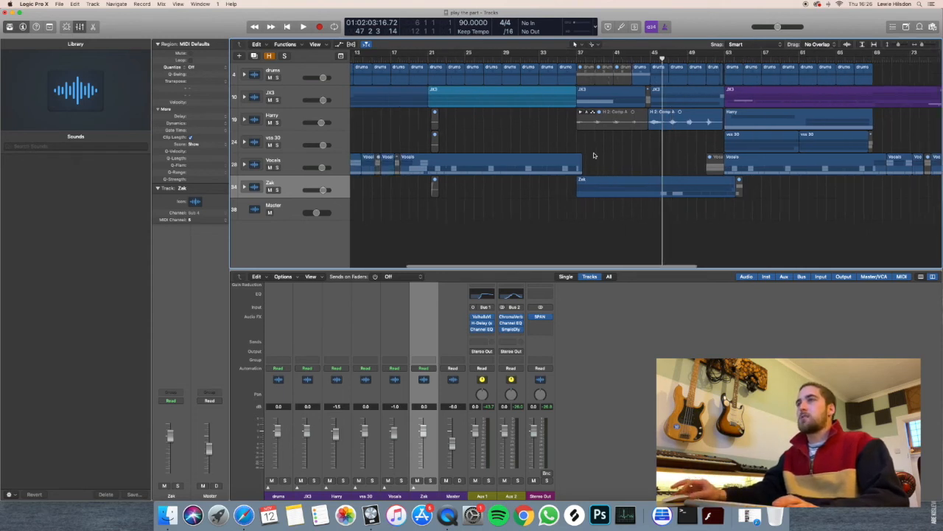
Open the SPAN analyser on Stereo Out and examine the full mix's spectrum while playing from bar 53.
click(540, 317)
drag(270, 173, 407, 210)
scroll(817, 74, right, 5)
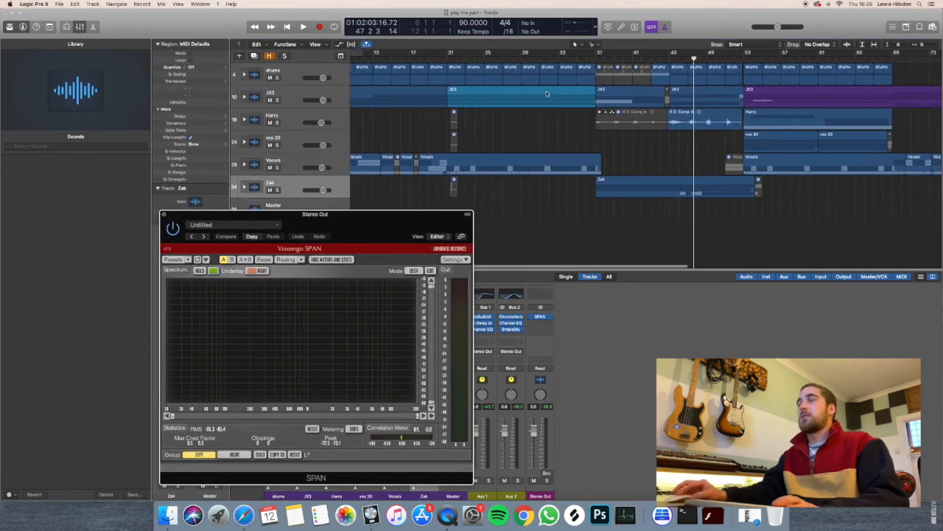
click(743, 59)
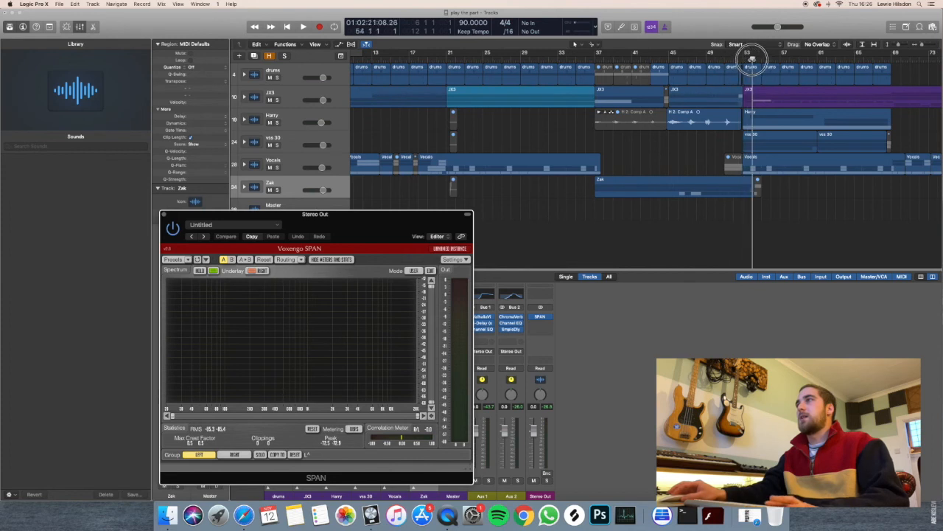
scroll(706, 177, right, 3)
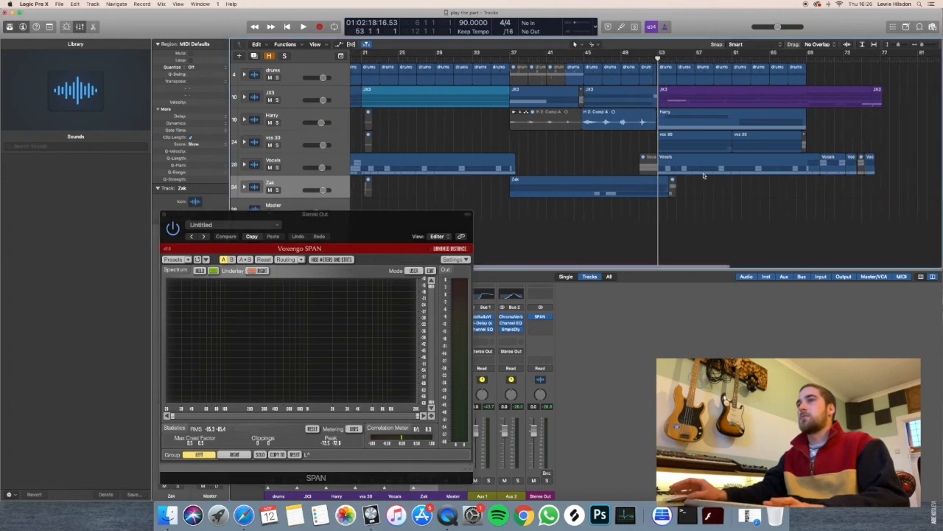
key(space)
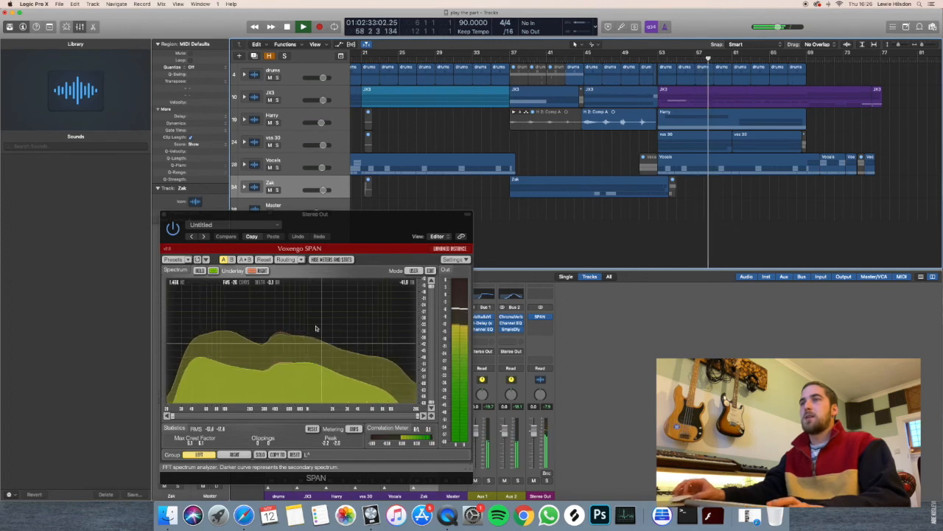
Close the SPAN analyser and look over the whole arrangement while the mix keeps playing.
click(166, 215)
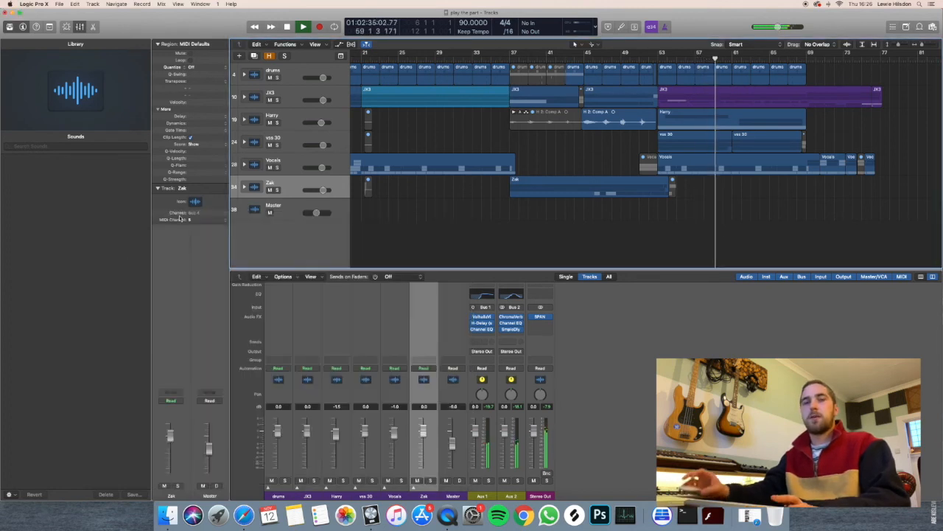
scroll(607, 223, down, 5)
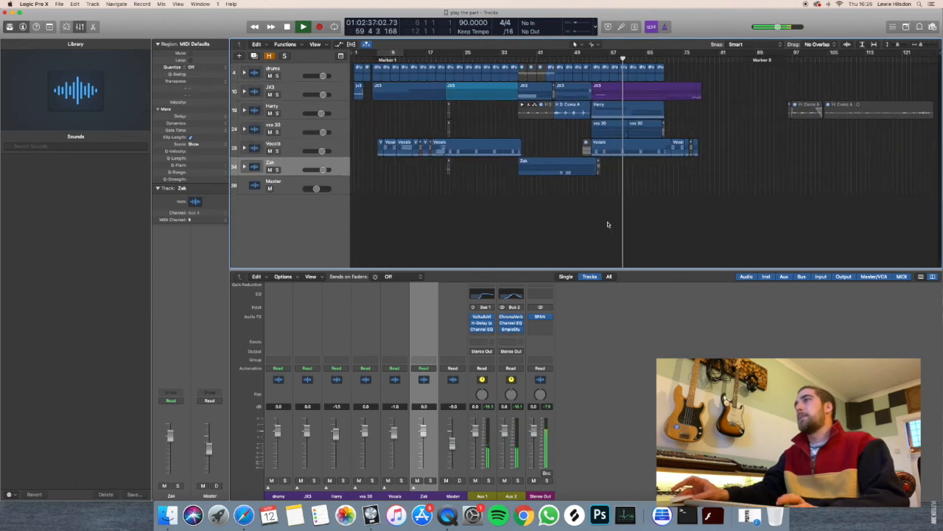
scroll(608, 224, up, 2)
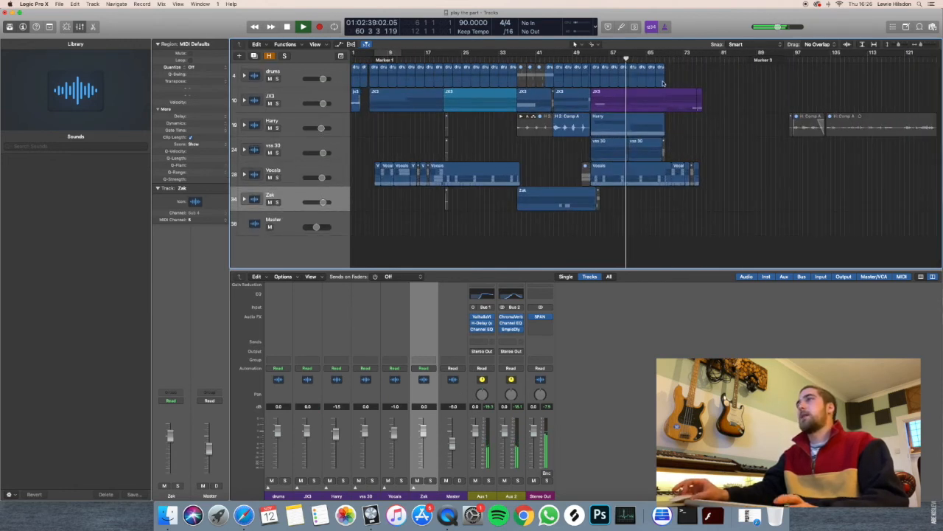